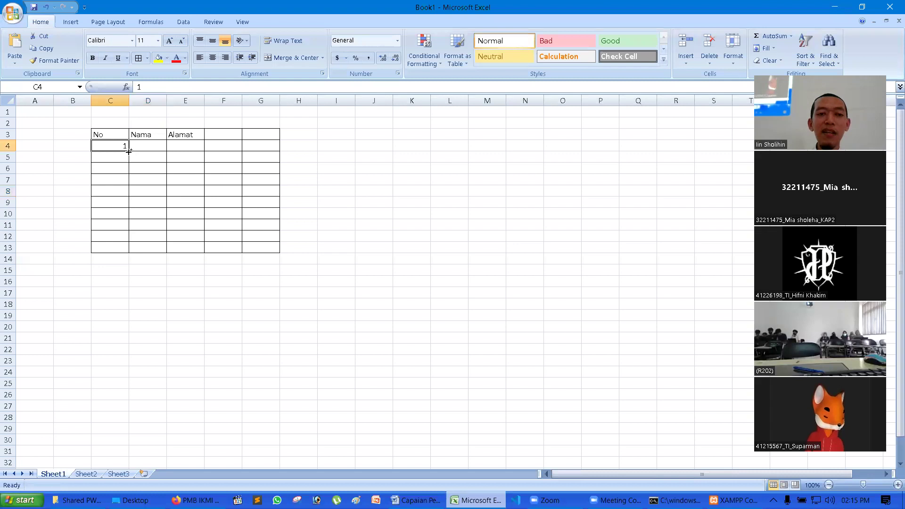
- Scroll up to the top of the numbered No/Nama/Alamat table
ctrl+scroll(362, 195, up, 6)
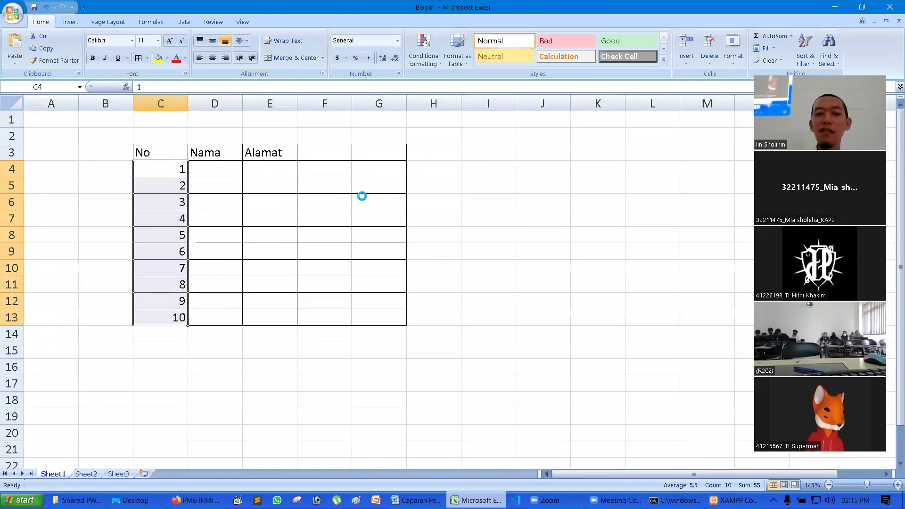
click(676, 191)
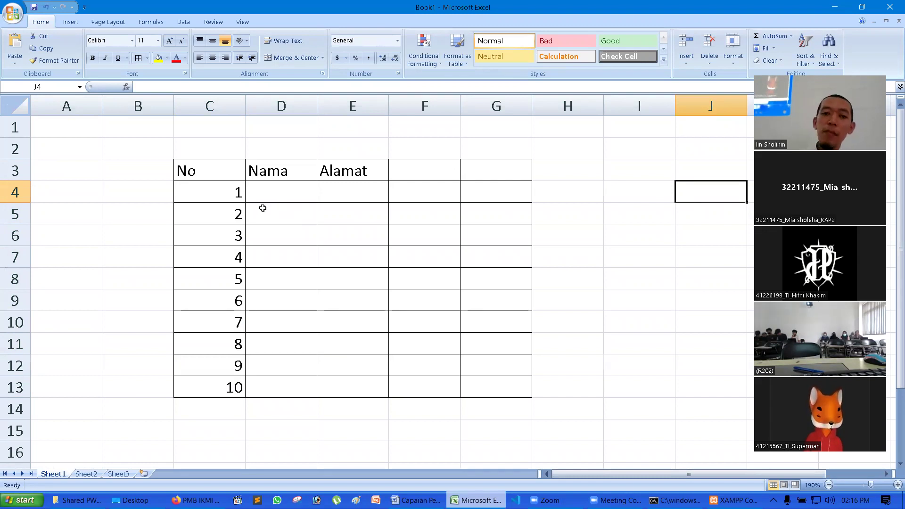
drag(220, 193, 495, 192)
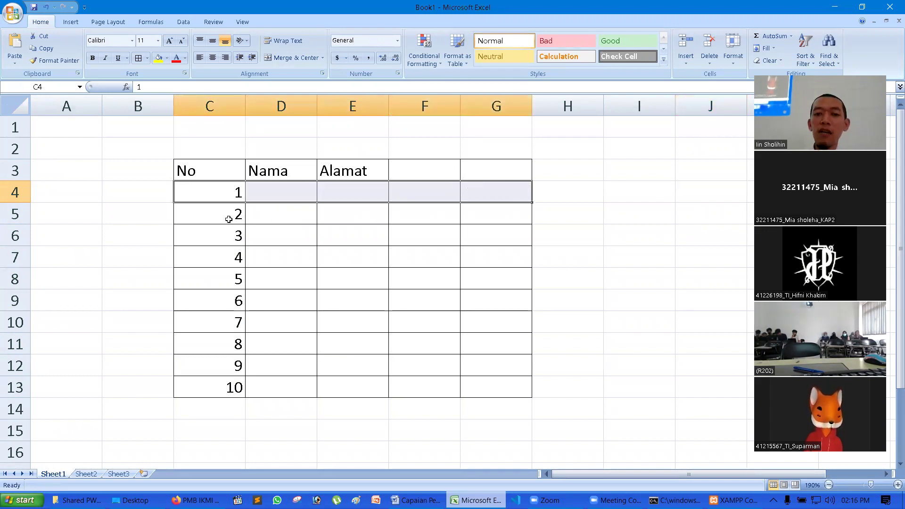
drag(229, 217, 479, 222)
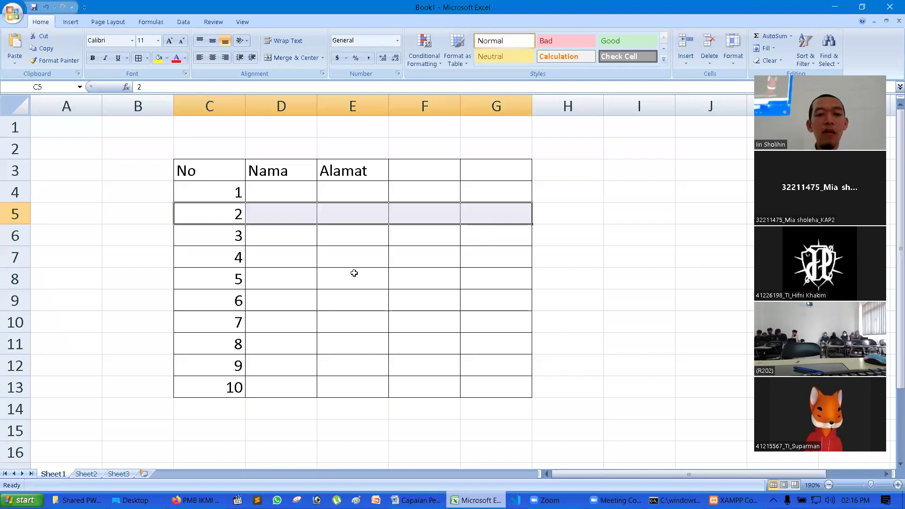
click(283, 194)
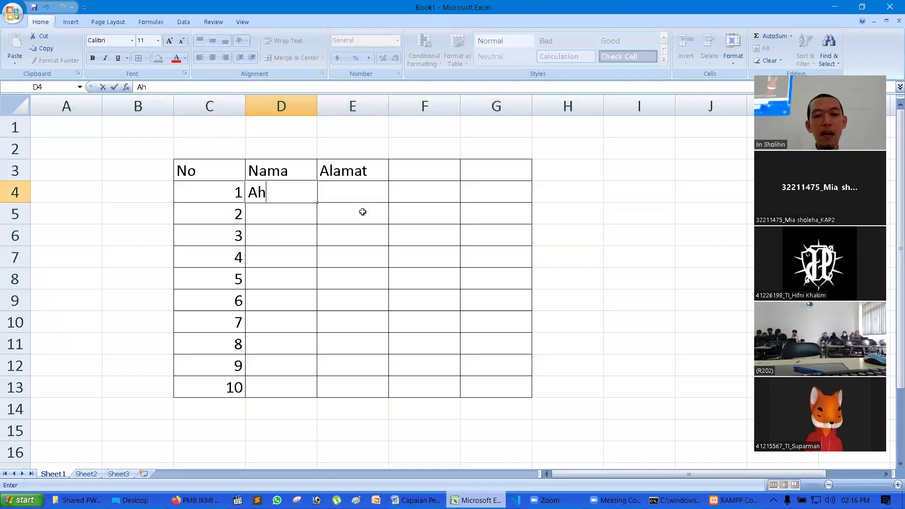
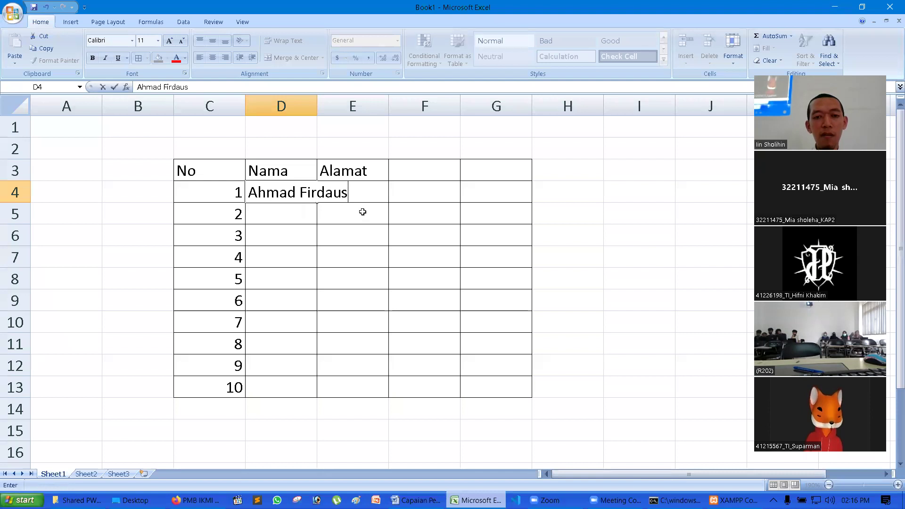
key(Return)
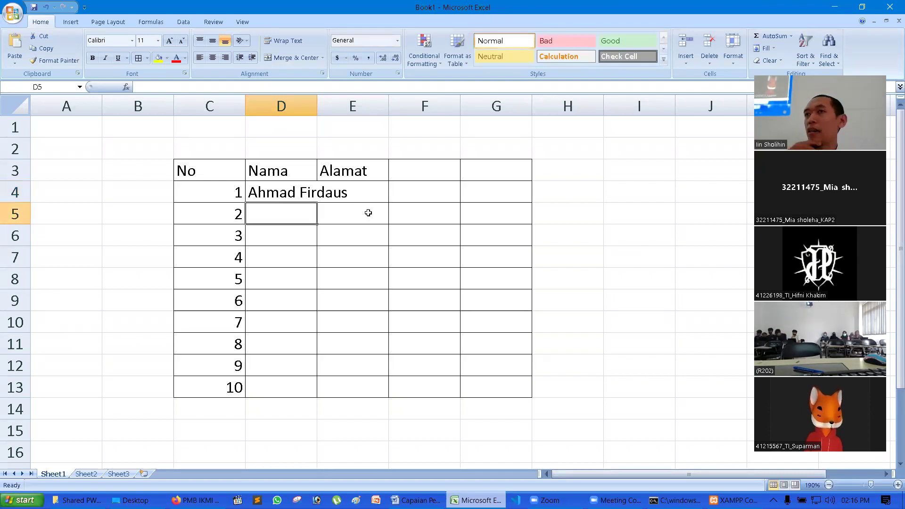
scroll(369, 211, down, 1)
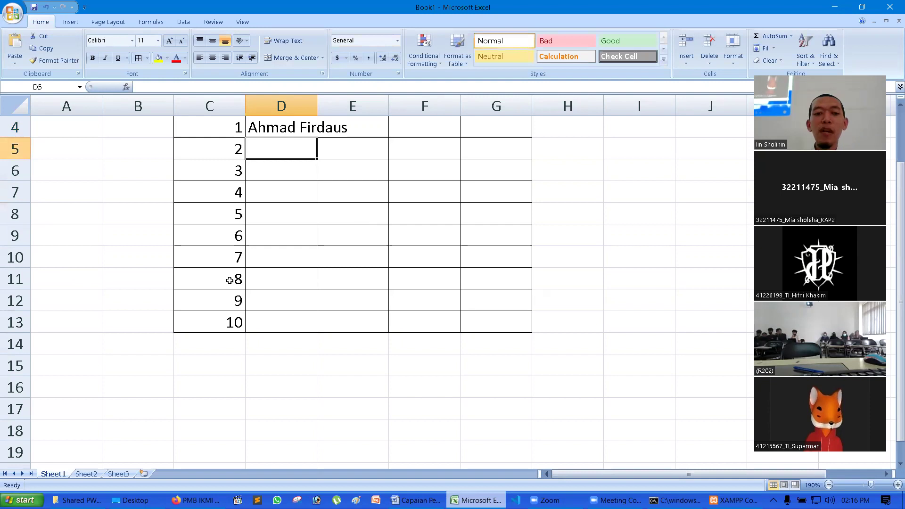
- Clear numbers 8–10 in the No column and put an ellipsis '...' in C11
drag(230, 280, 231, 322)
key(Delete)
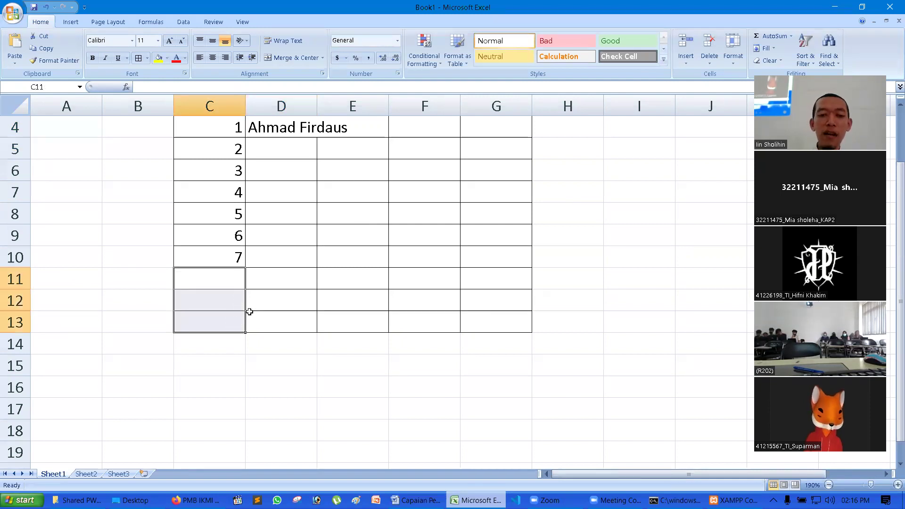
click(228, 283)
text(...)
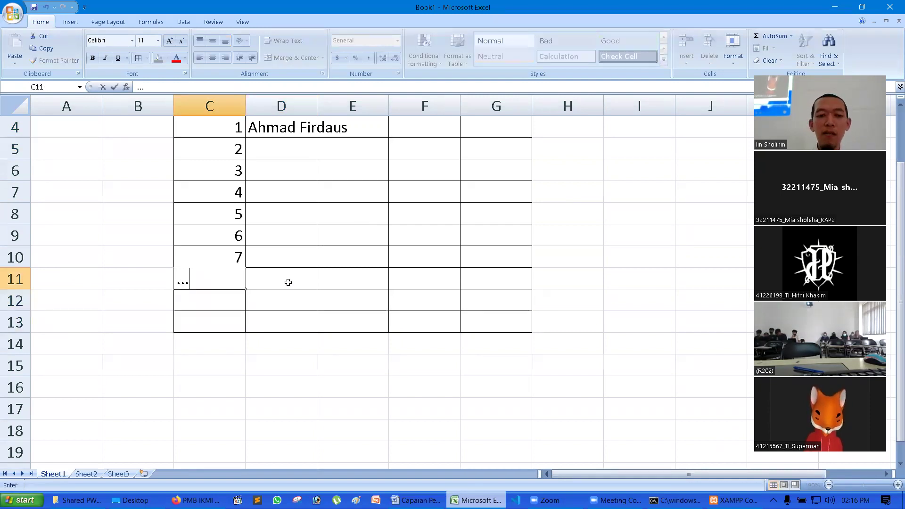
key(Return)
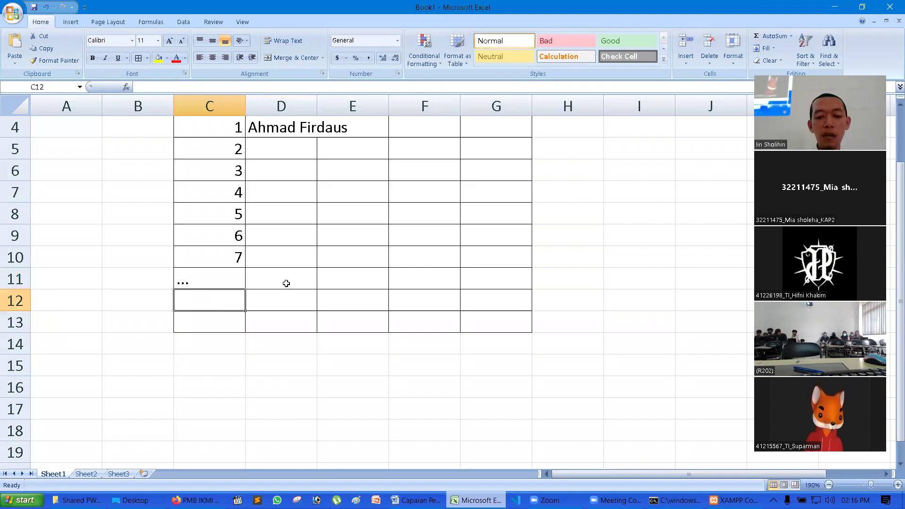
text(897)
key(Tab)
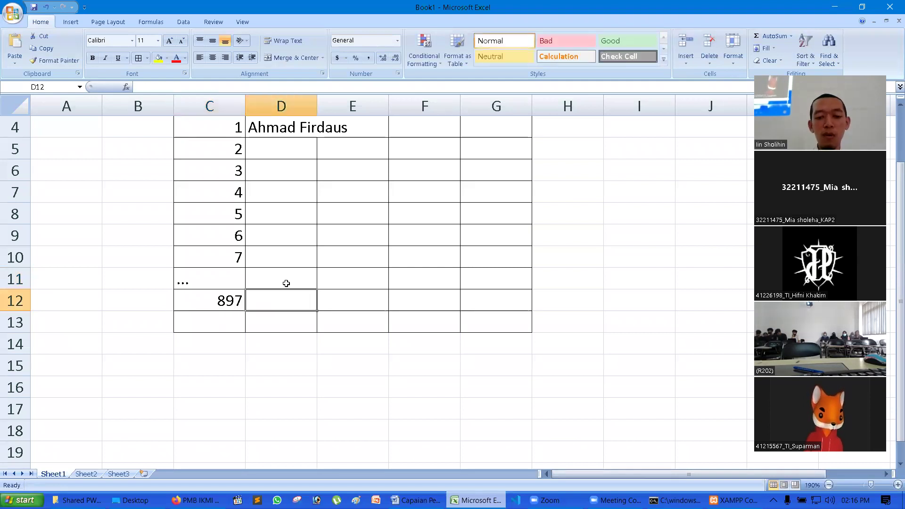
text(Ahmad)
key(Return)
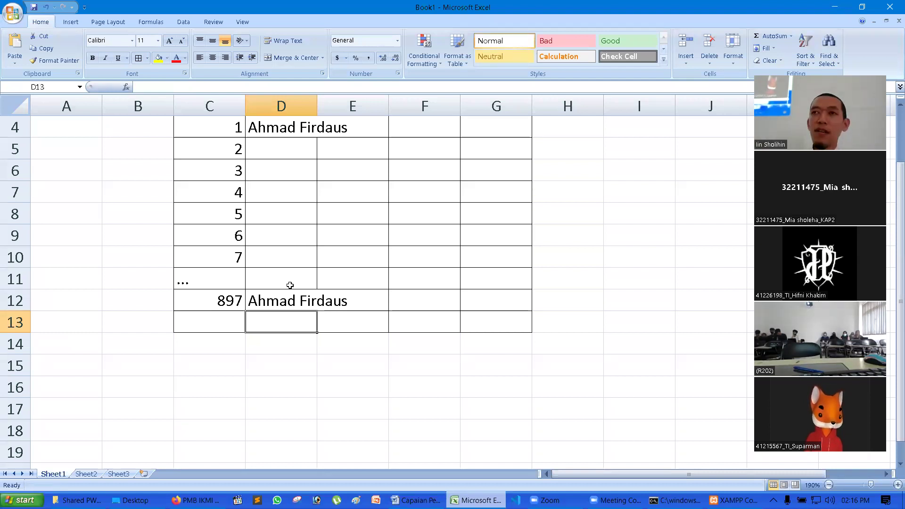
click(292, 297)
scroll(368, 289, up, 1)
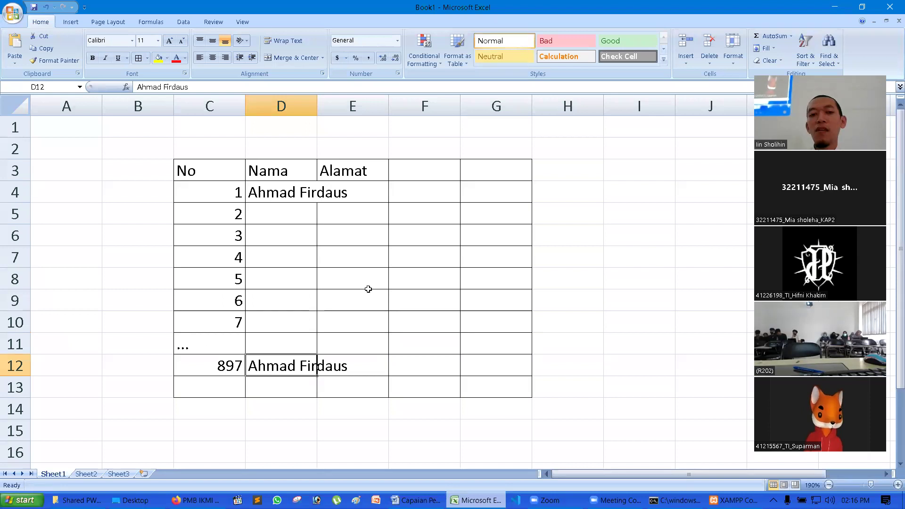
- Autofit column D and add a date_created heading in F3
double_click(316, 106)
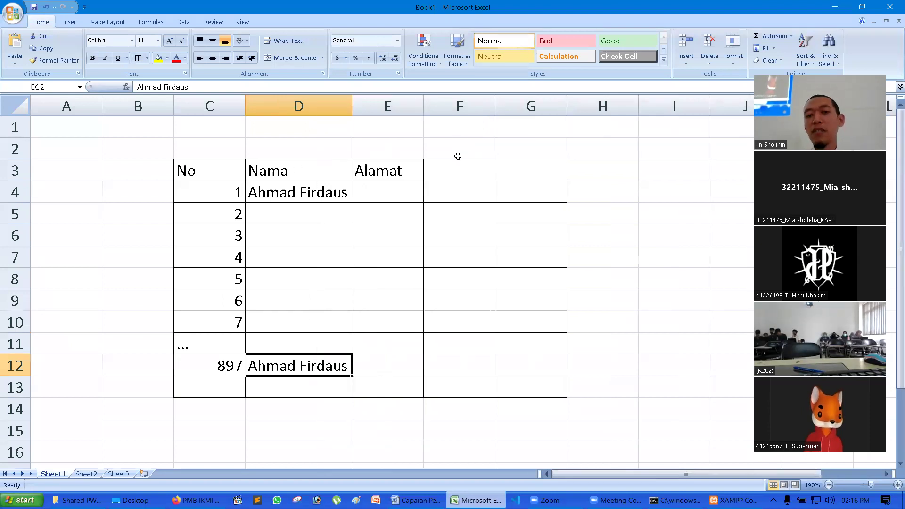
click(459, 165)
text(dat)
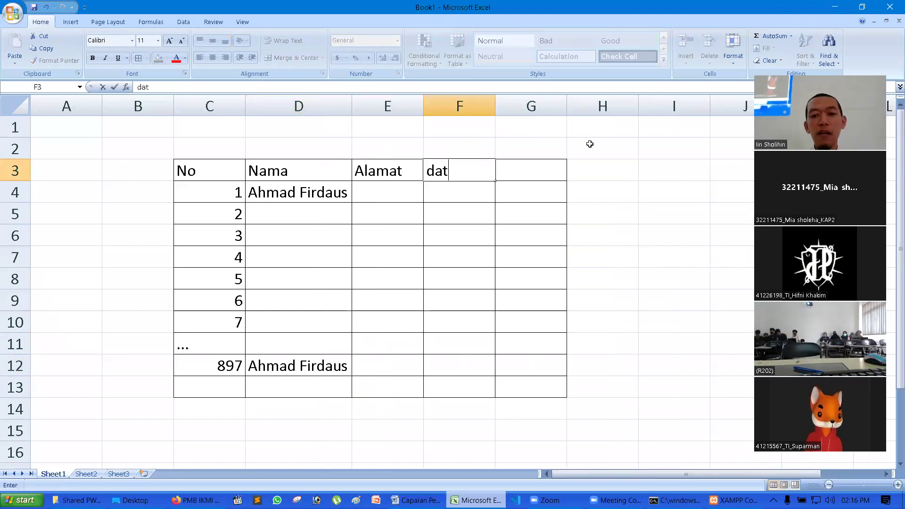
text(e_created)
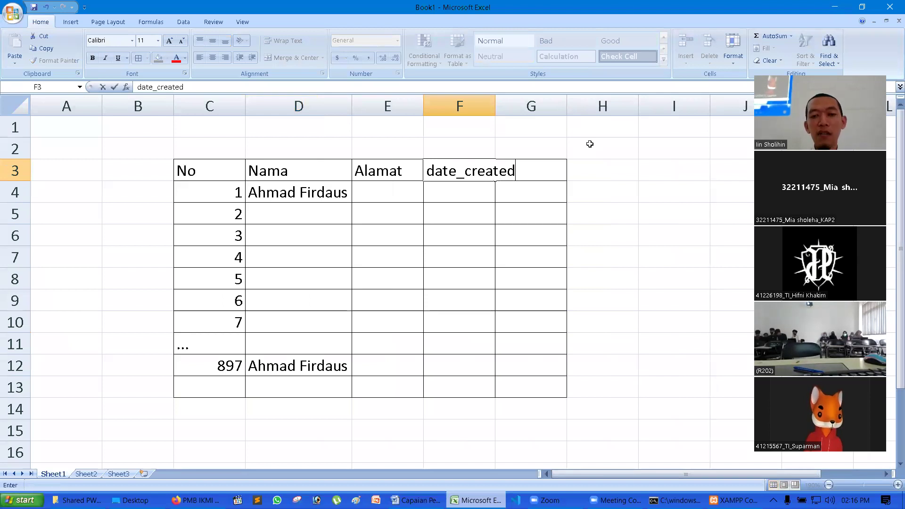
key(Return)
double_click(496, 106)
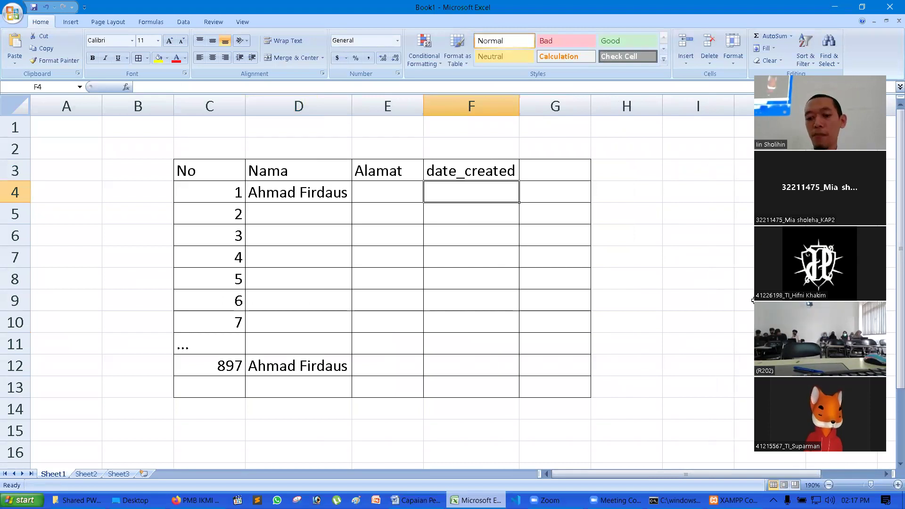
text('202)
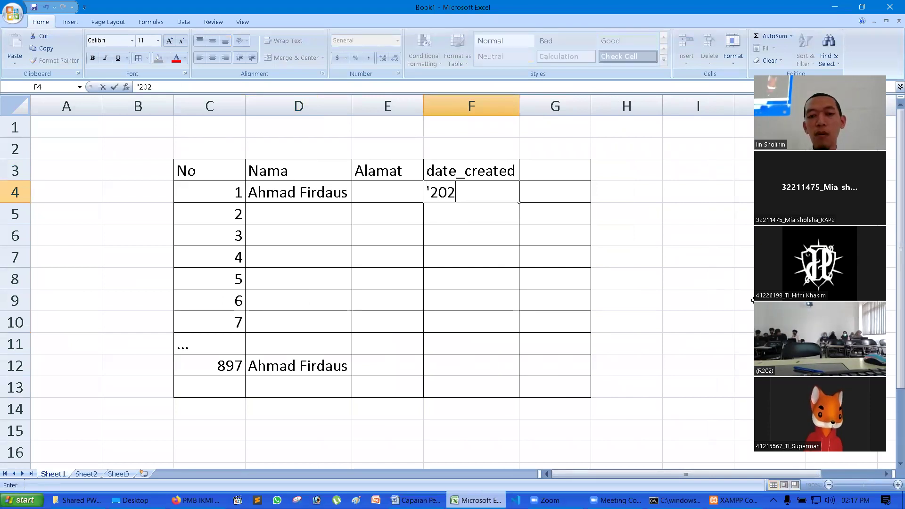
text(2-11-01 )
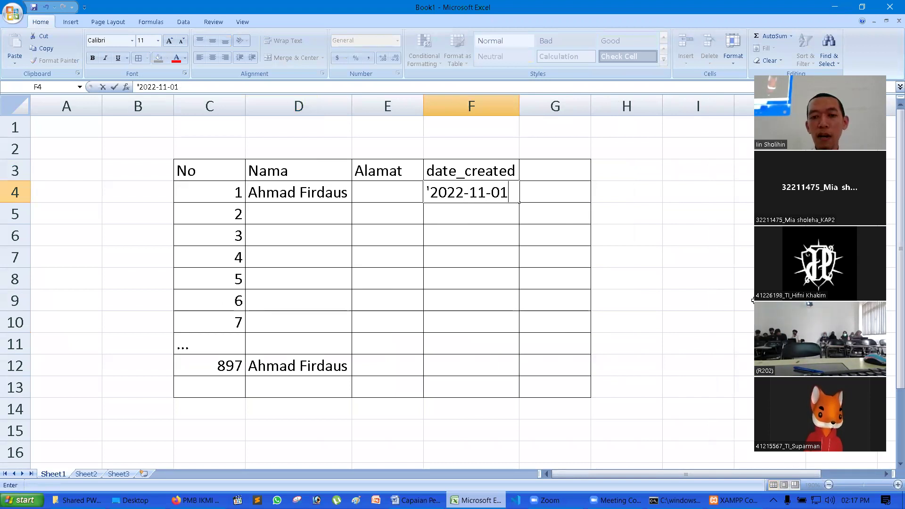
text(07:)
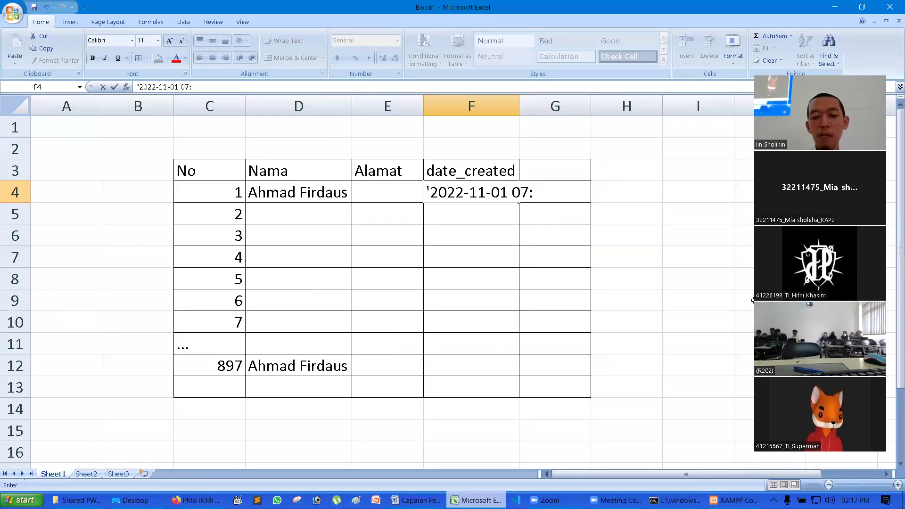
text(55:)
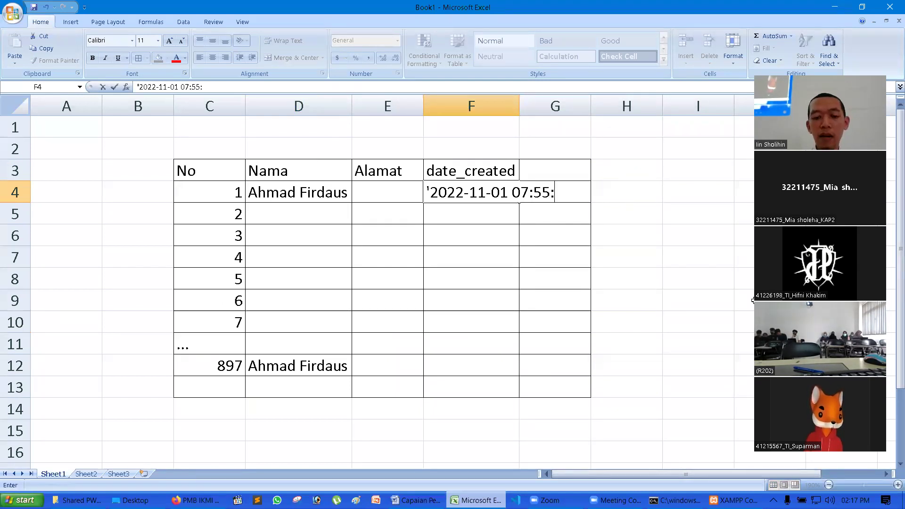
text(23)
key(Return)
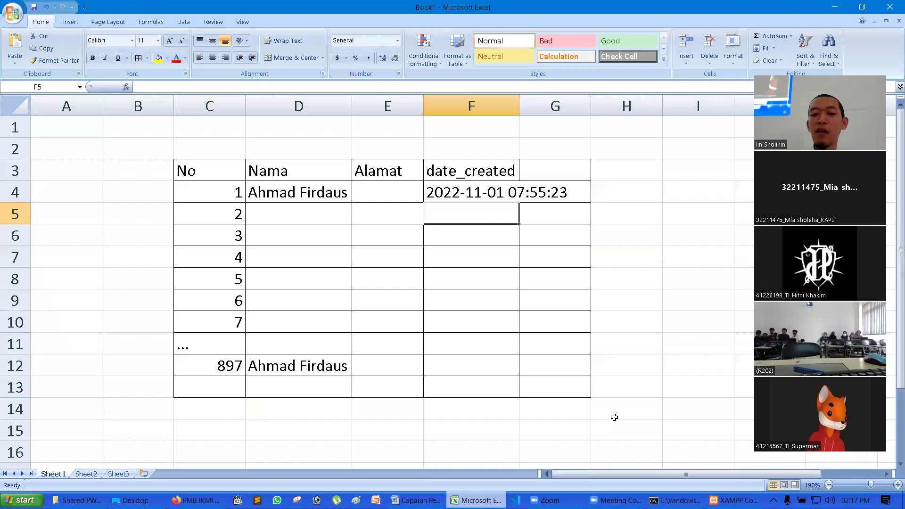
click(338, 364)
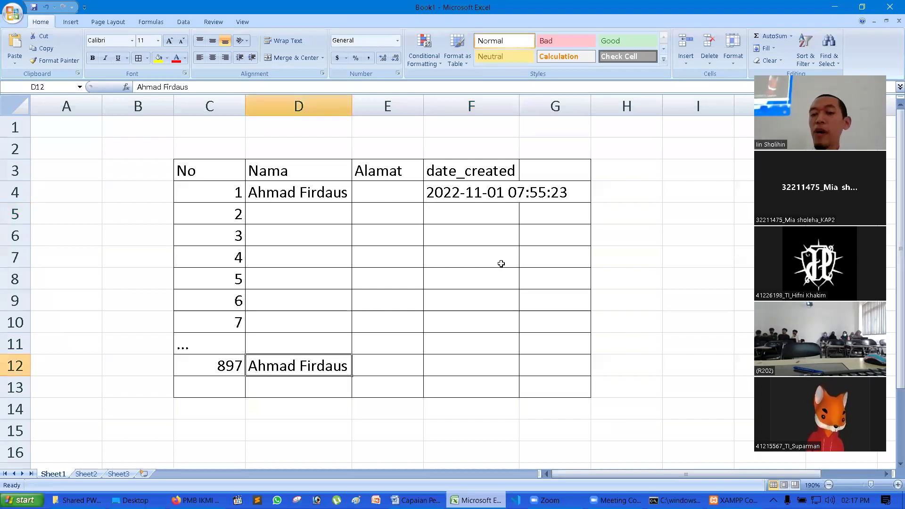
click(476, 195)
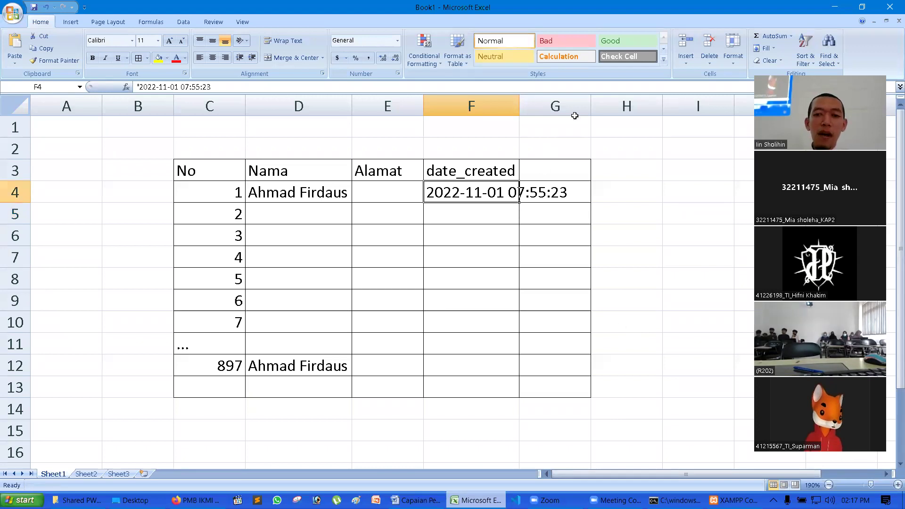
double_click(519, 106)
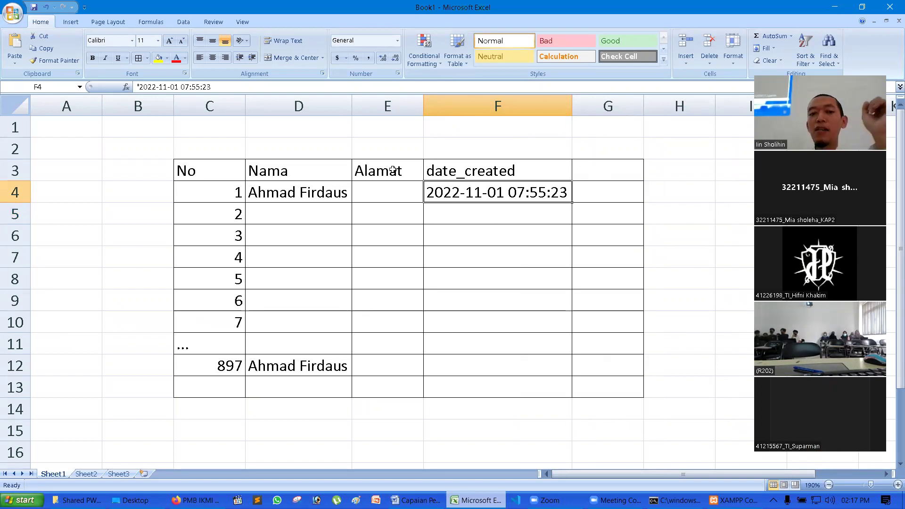
click(330, 132)
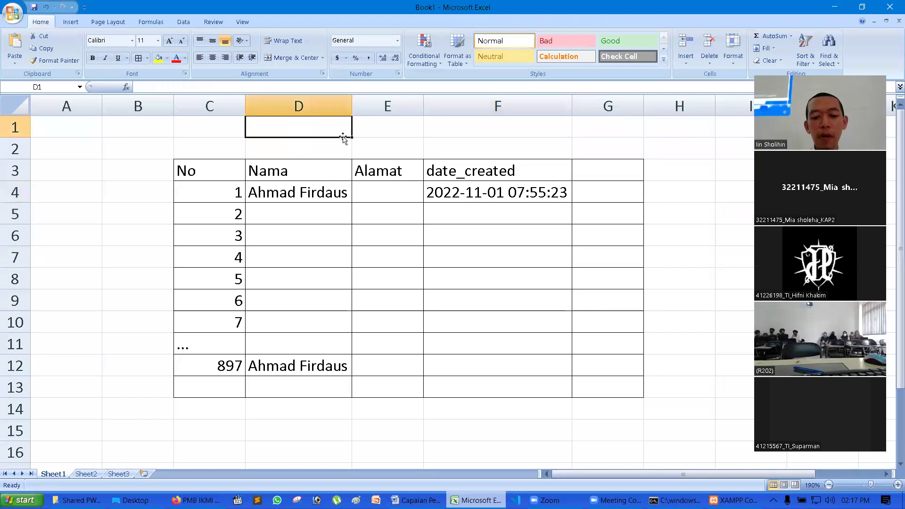
- Write the note 'redundan = pengulangan' in D1
text(redundad)
key(BackSpace)
text(n =)
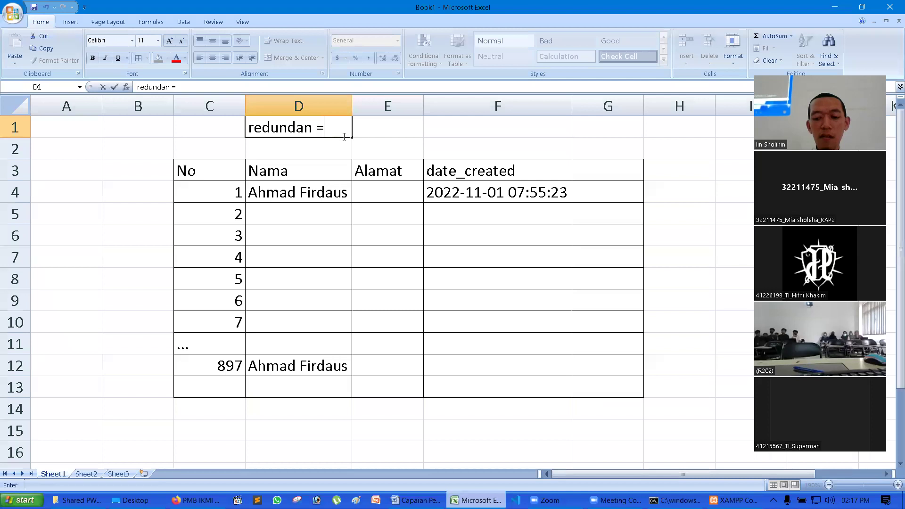
text( pengulangan)
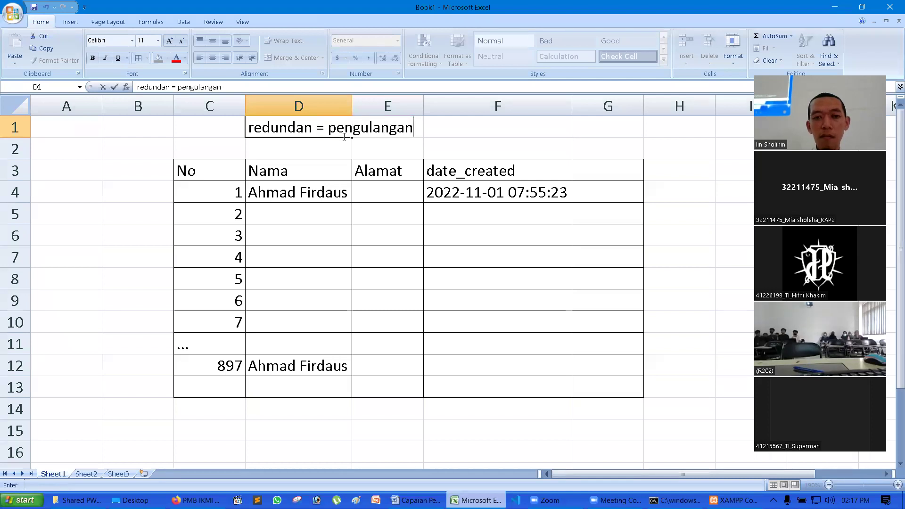
key(Return)
- Add a Prodi column in G with Teknik Informatika filled from G4 to G10
click(610, 147)
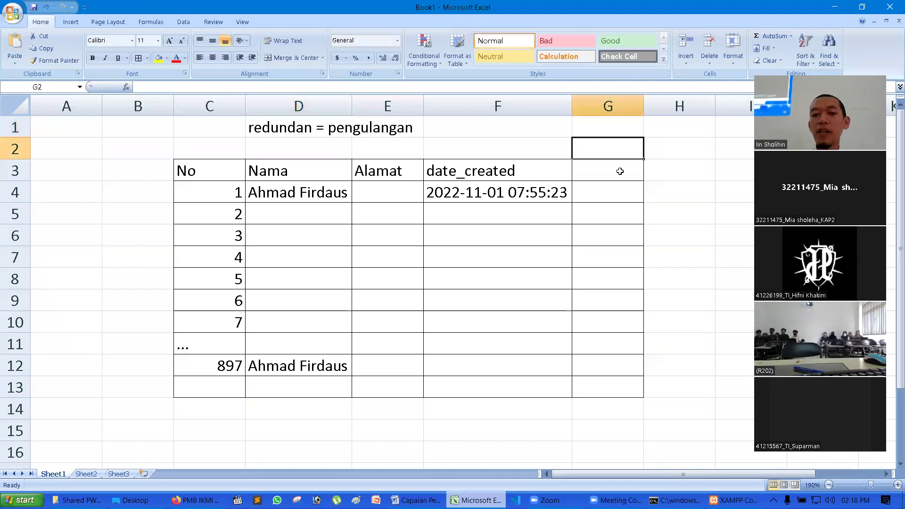
click(618, 171)
text(Prodi)
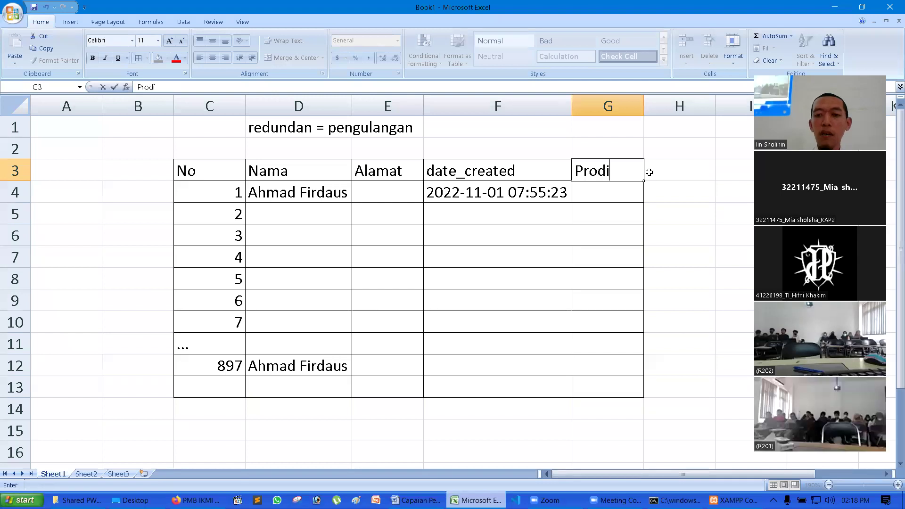
key(Return)
text(Teknik)
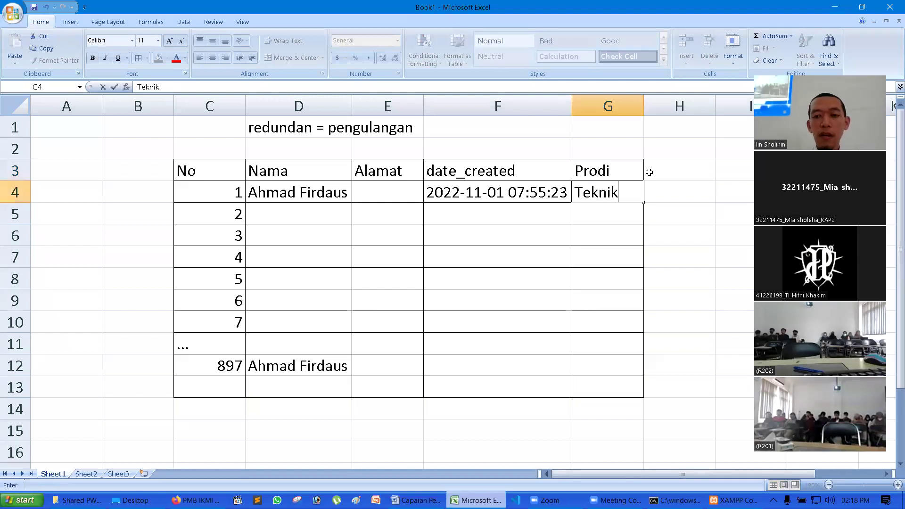
text( Informatika)
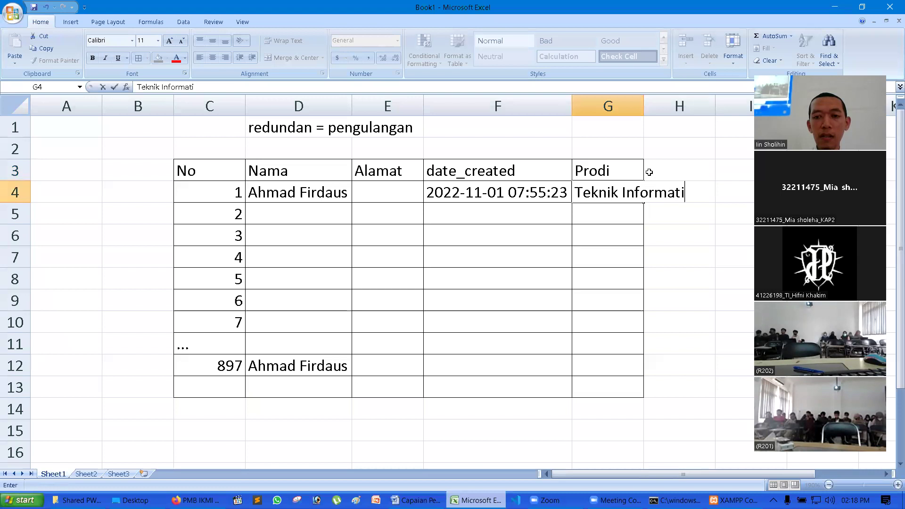
key(Return)
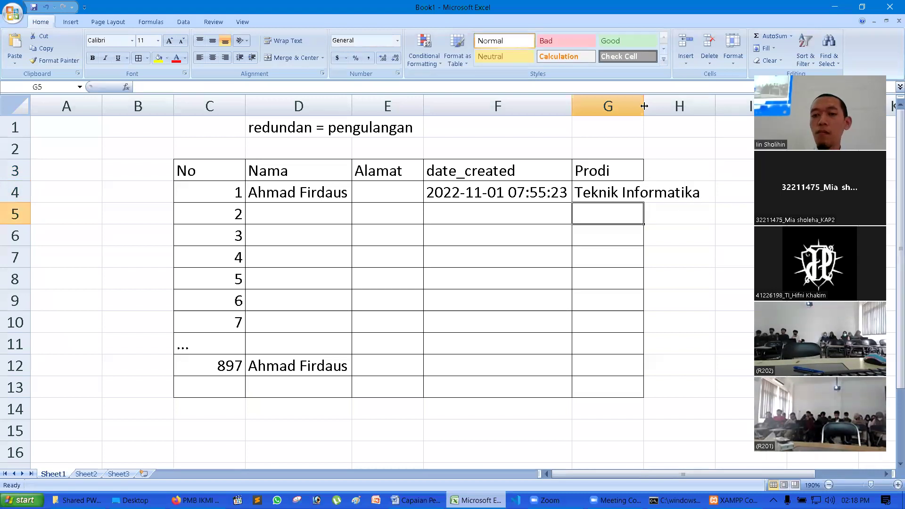
double_click(644, 106)
click(669, 193)
drag(706, 203, 714, 330)
click(713, 378)
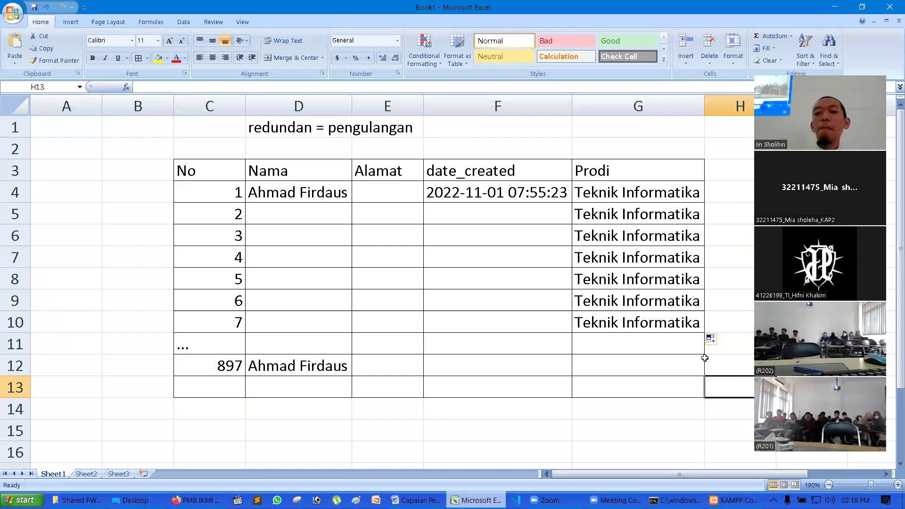
- Put =LEN(G4) in H4 and fill it down to H10, each showing 18
click(740, 191)
text(=)
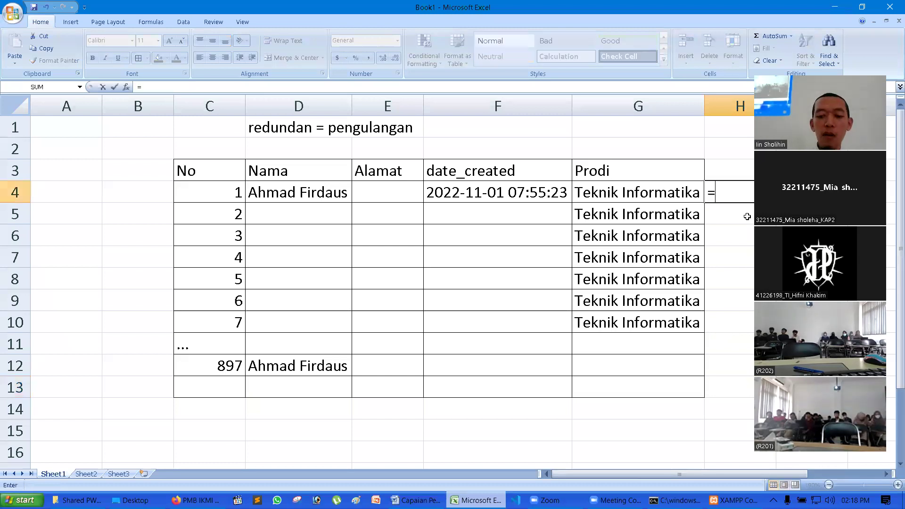
text(LEN(G4)
key(Return)
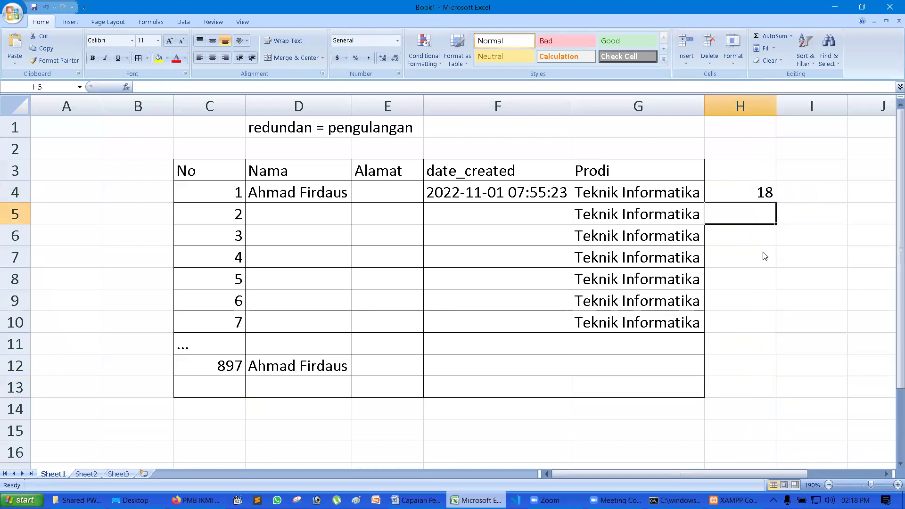
key(Up)
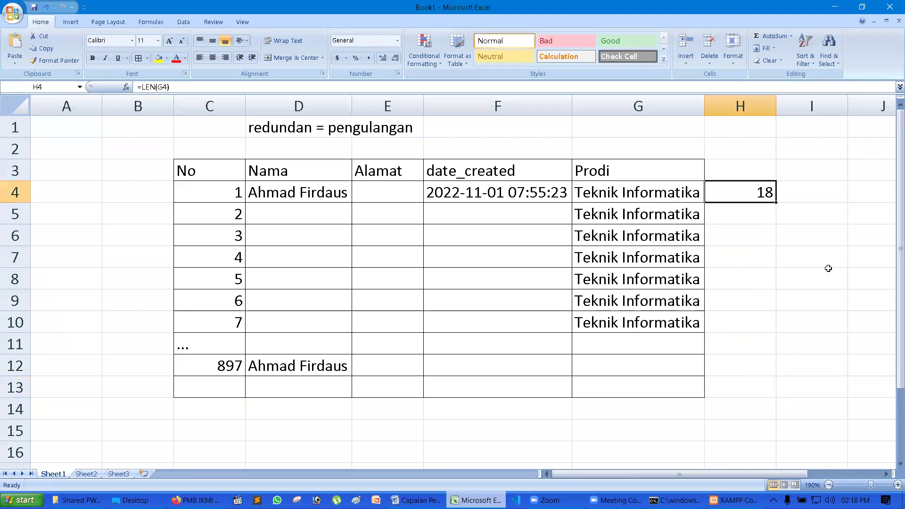
drag(776, 203, 786, 339)
click(837, 358)
drag(752, 197, 774, 327)
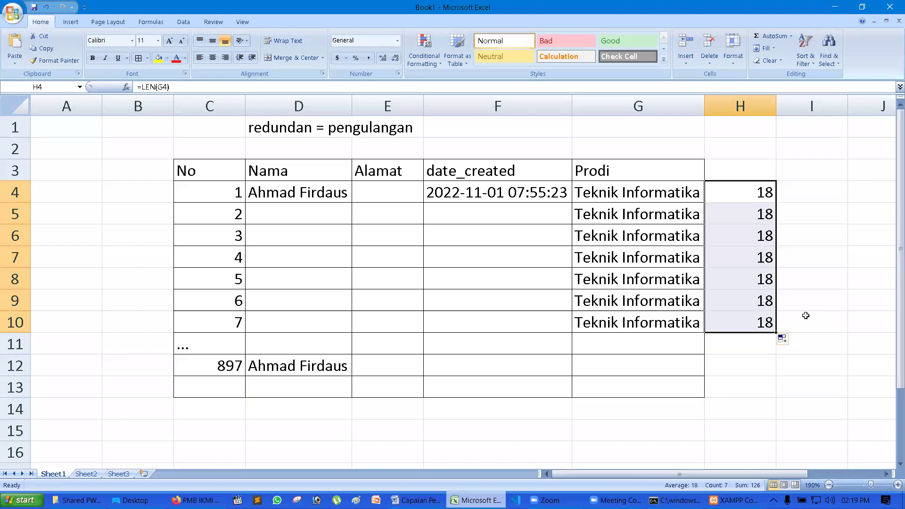
click(727, 148)
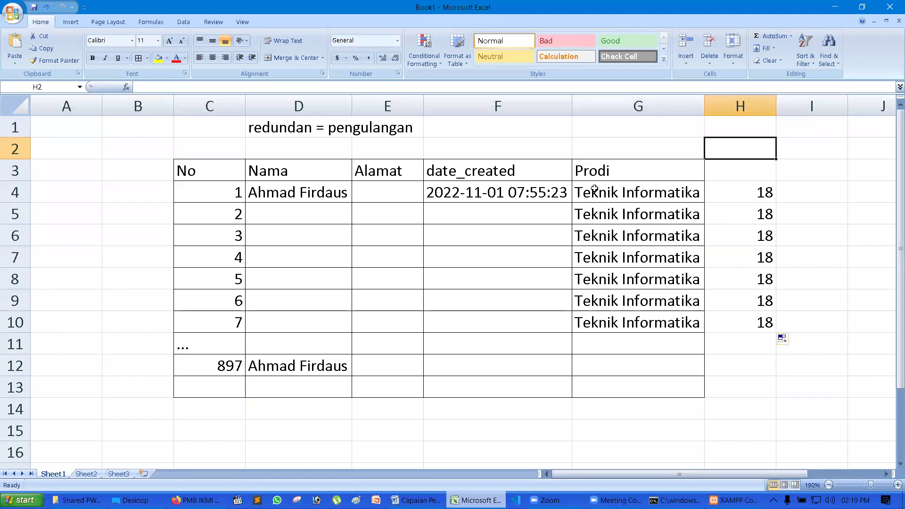
click(586, 115)
- Insert an id_prodi column before Prodi with 1 filled into G4:G10
right_click(601, 108)
click(662, 171)
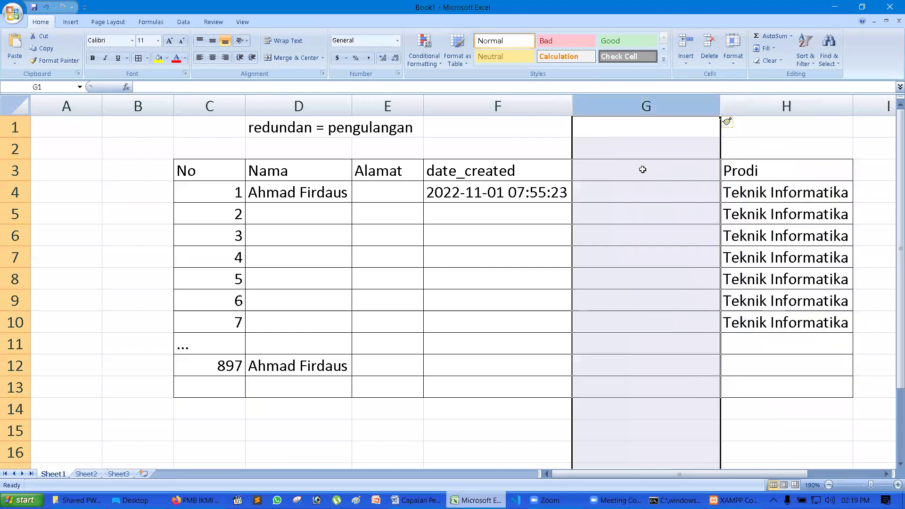
click(644, 175)
text(id_)
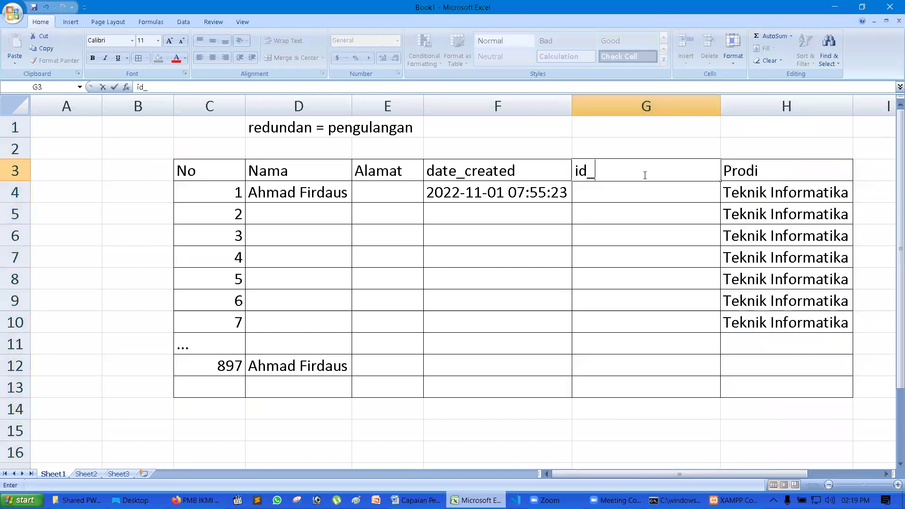
text(prodi)
key(Return)
text(1)
key(Return)
click(683, 192)
drag(721, 204, 722, 331)
- Enter id 2 and Rekayasa Perangkat Lunak in row 11
click(723, 340)
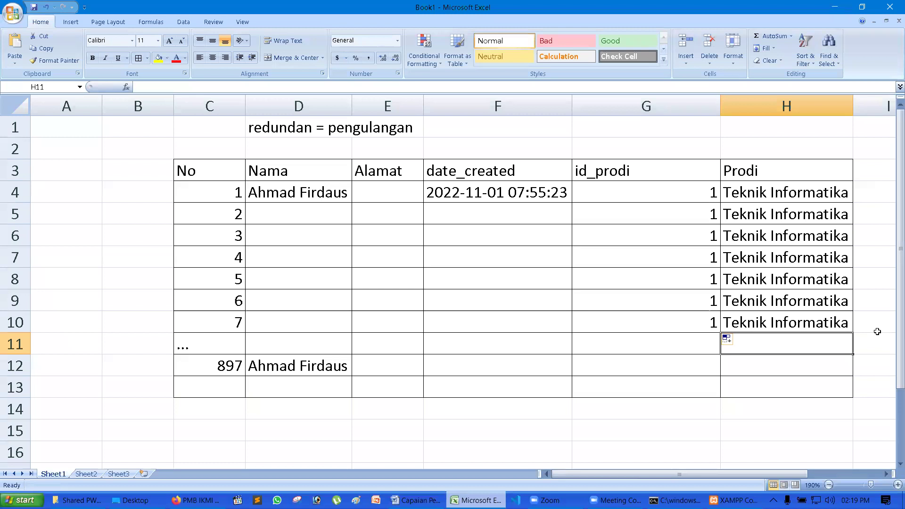
click(703, 345)
text(2)
click(706, 422)
click(762, 346)
text(Rekayasa Perangkat Lun)
key(Return)
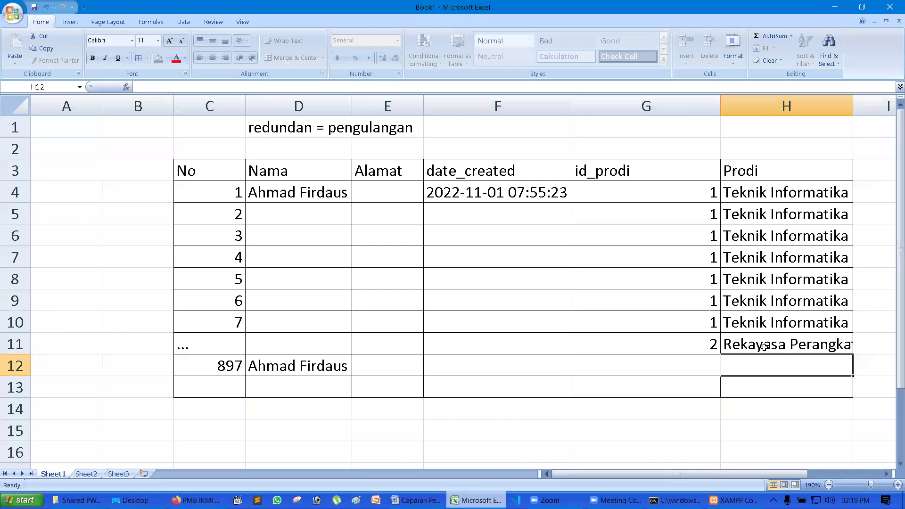
- Give row 12 id 2 and Rekayasa Perangkat Lunak, then autofit column H
click(714, 364)
text(2)
click(795, 346)
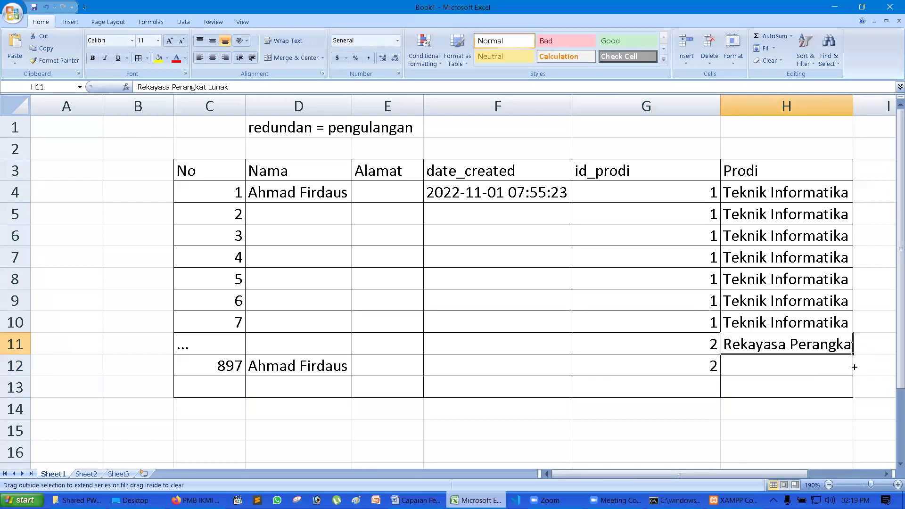
drag(854, 367, 851, 371)
click(828, 390)
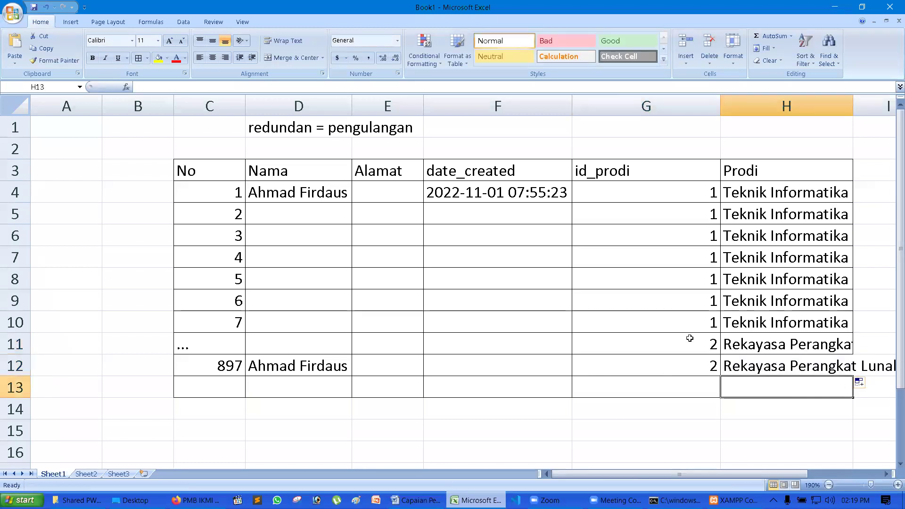
double_click(853, 106)
- Highlight the id_prodi values and Nama cells of rows 4–10 to compare them
drag(696, 474, 770, 474)
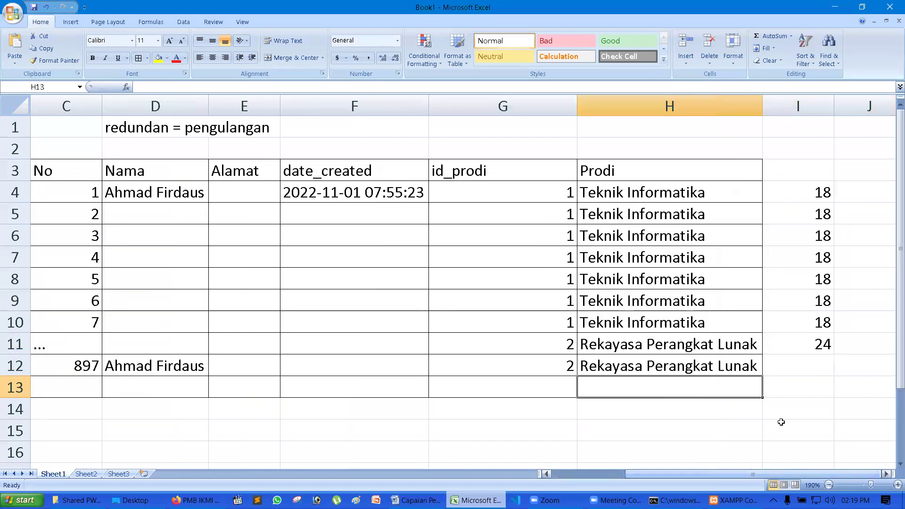
scroll(747, 269, down, 1)
scroll(748, 269, up, 1)
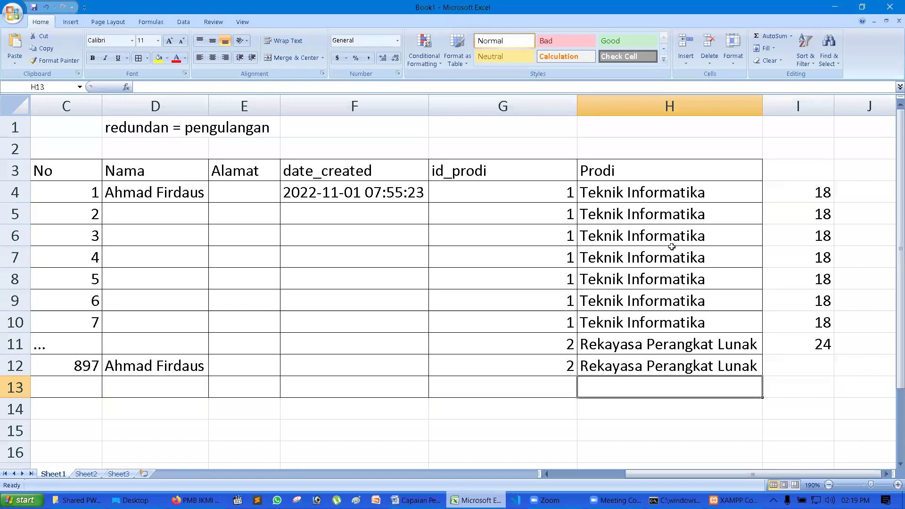
drag(540, 194, 541, 330)
drag(152, 196, 140, 330)
click(496, 255)
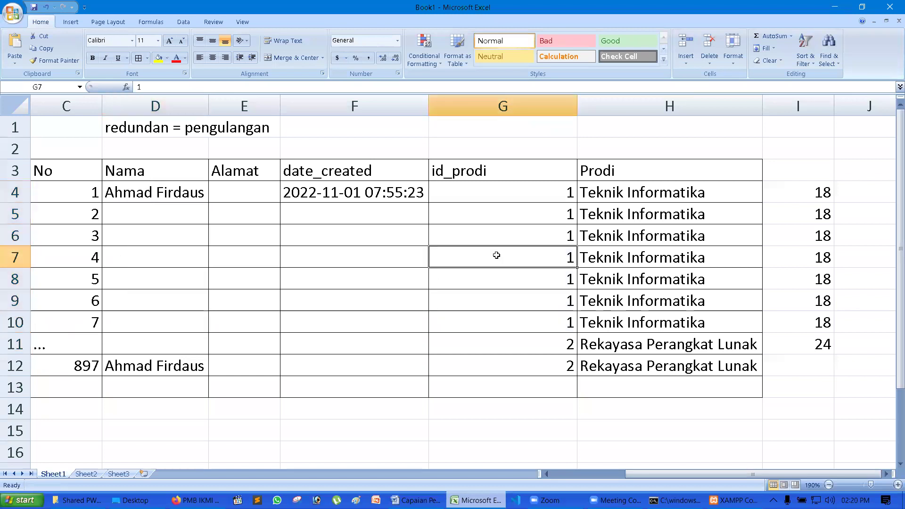
- Point out the id_prodi values 1 in G4 and 2 in G12
click(542, 194)
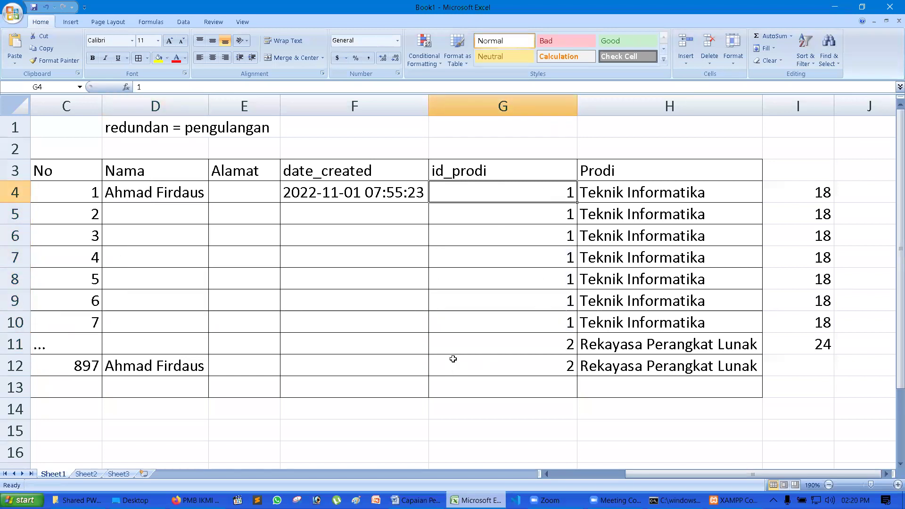
click(314, 358)
click(567, 364)
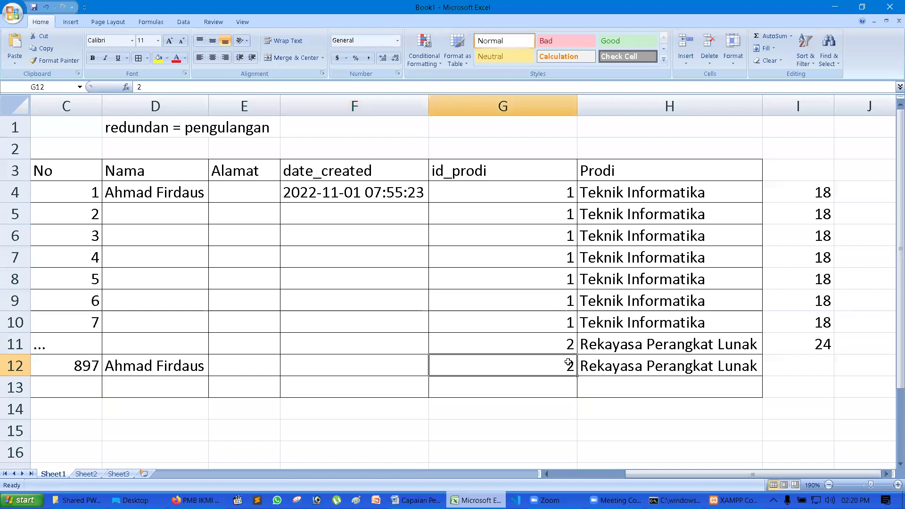
- Delete the Prodi column and the broken #REF! length column
click(666, 107)
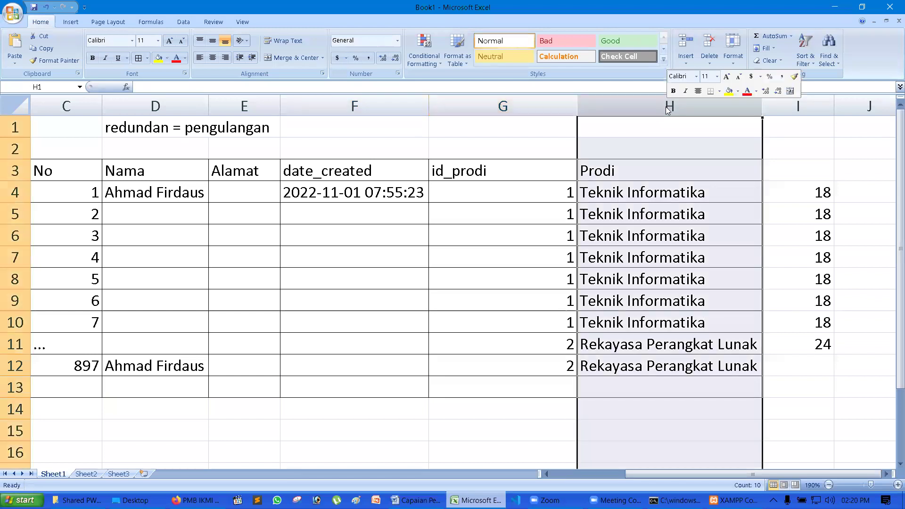
right_click(667, 108)
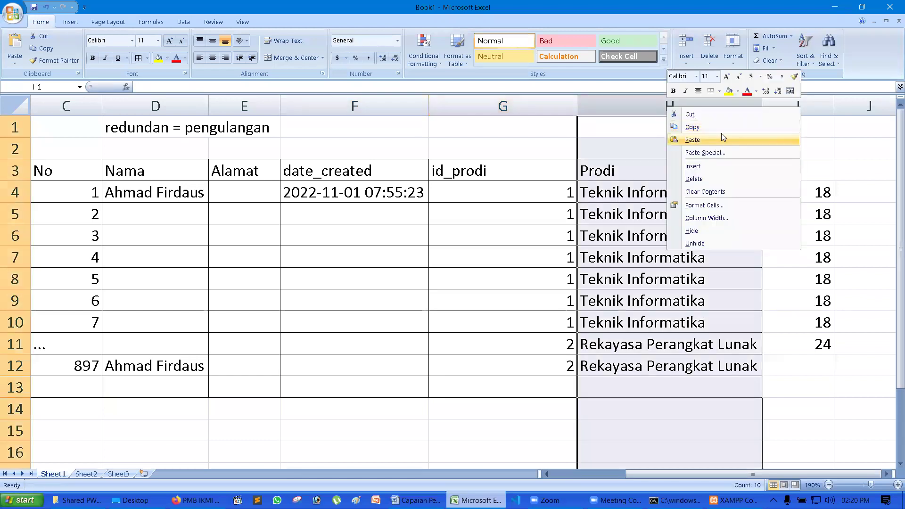
click(735, 179)
right_click(635, 105)
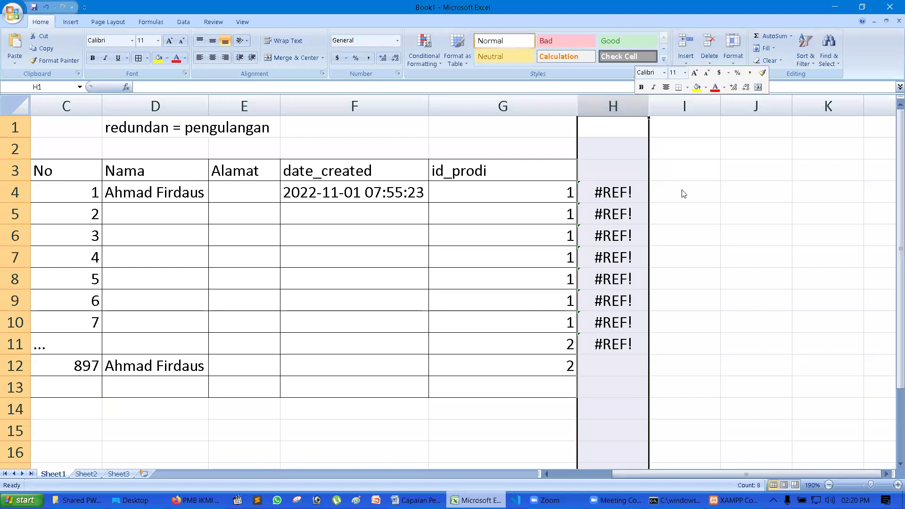
click(689, 178)
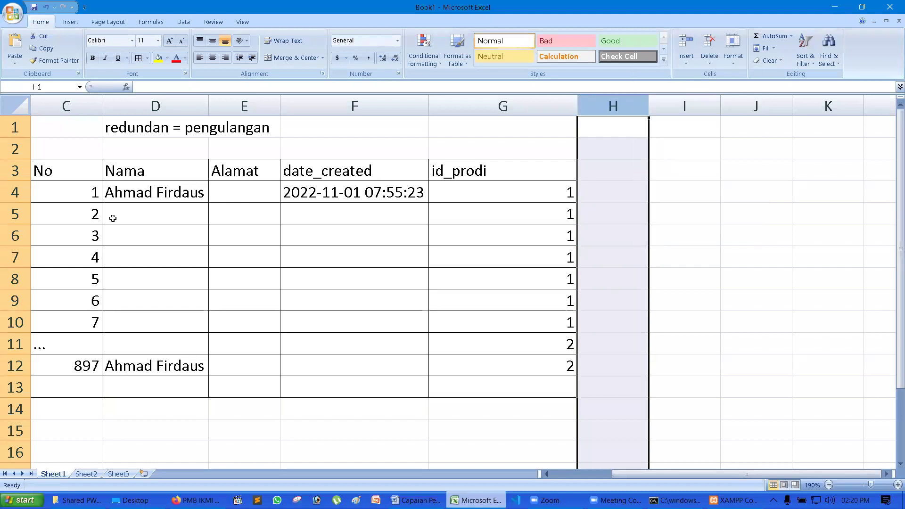
click(316, 256)
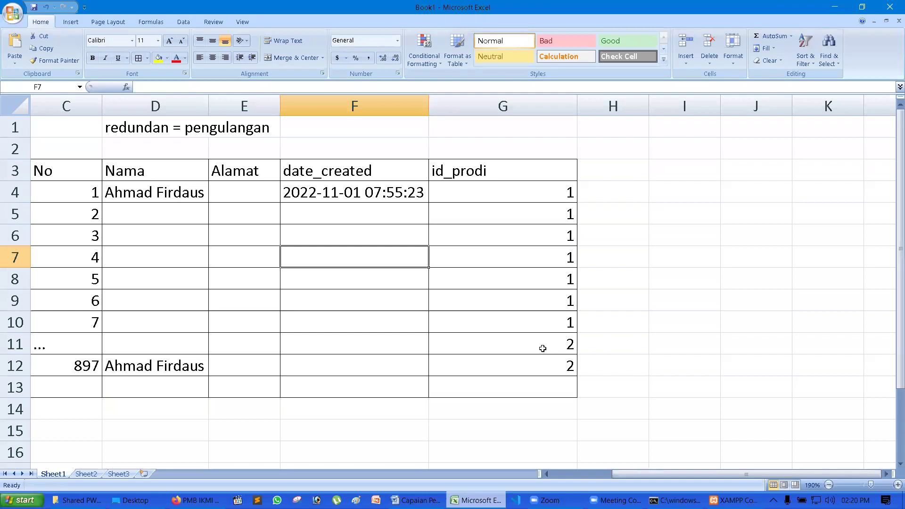
- Bring the Word course document to the front
click(601, 264)
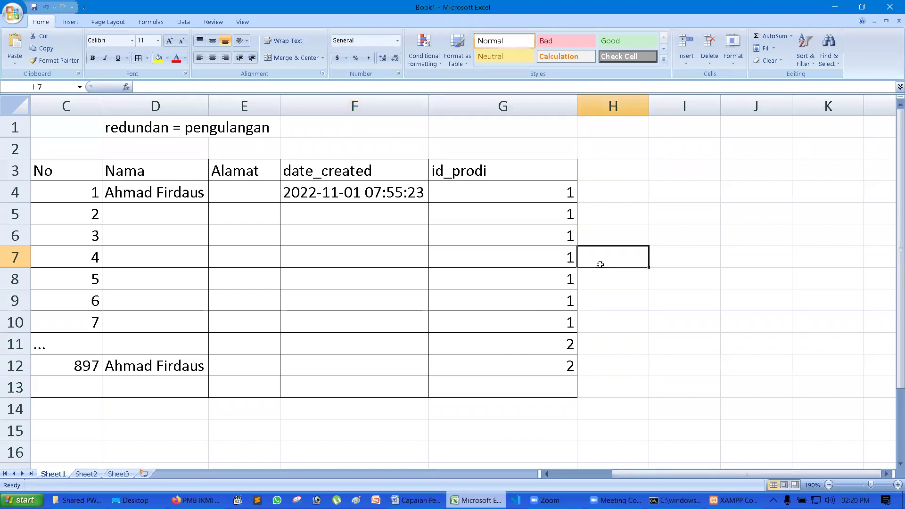
scroll(600, 264, down, 1)
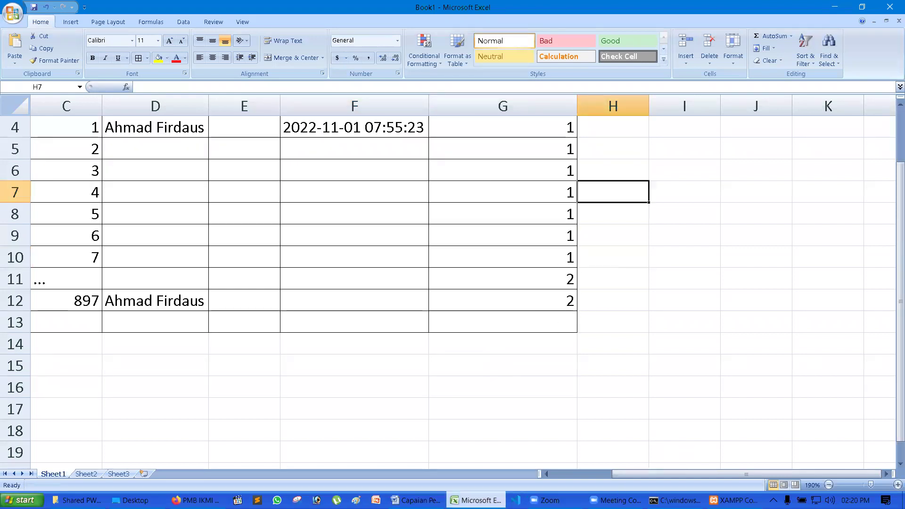
click(415, 500)
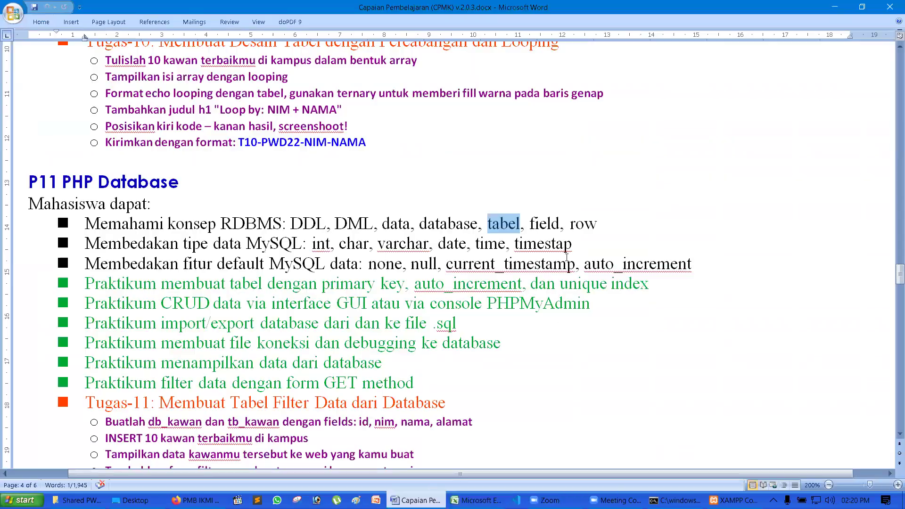
- Highlight 'field' and 'tipe data MySQL' in the P11 bullets, then raise XAMPP Control Panel
double_click(549, 224)
drag(594, 224, 605, 224)
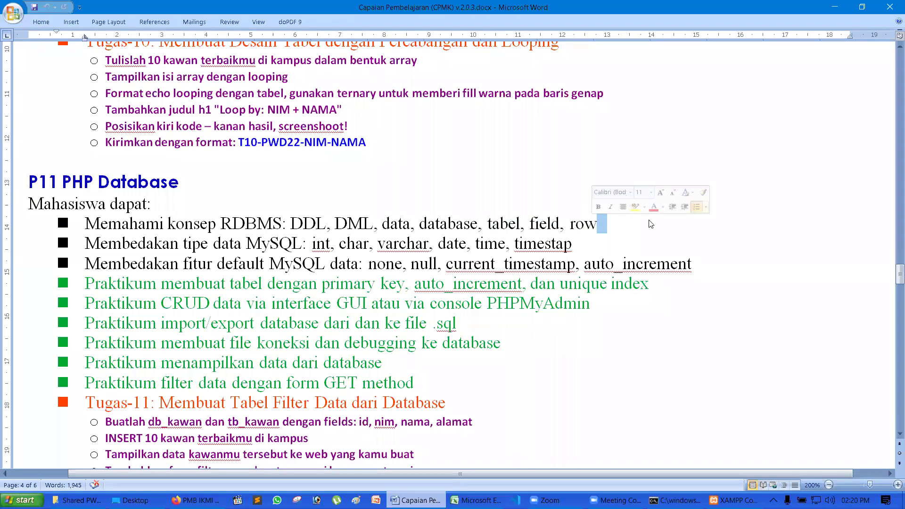
key(Left)
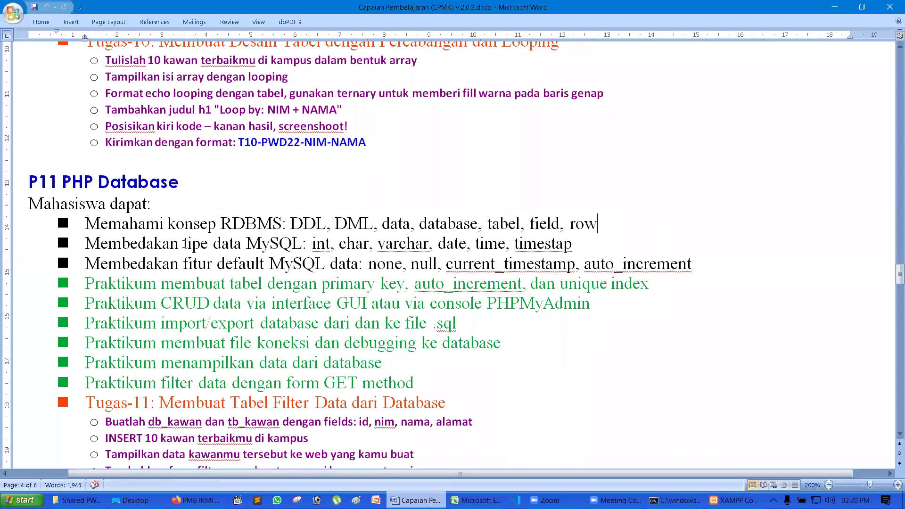
drag(185, 244, 301, 244)
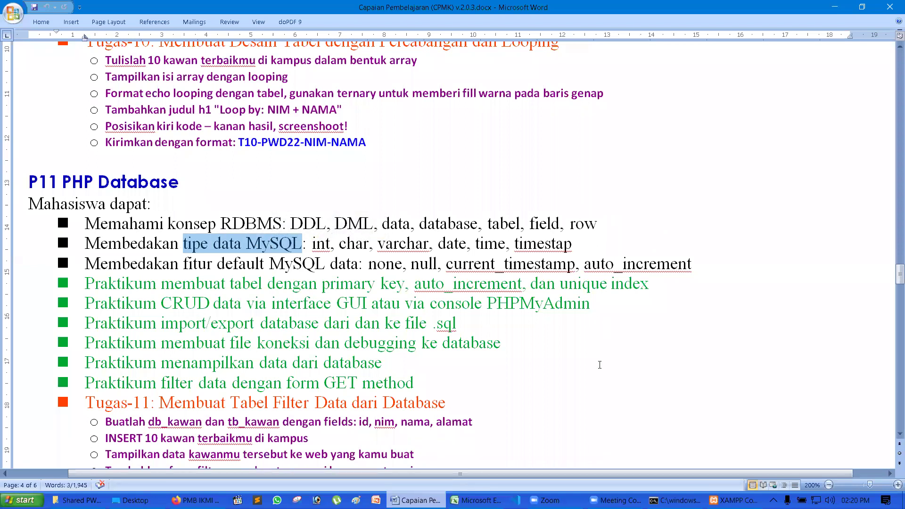
click(735, 500)
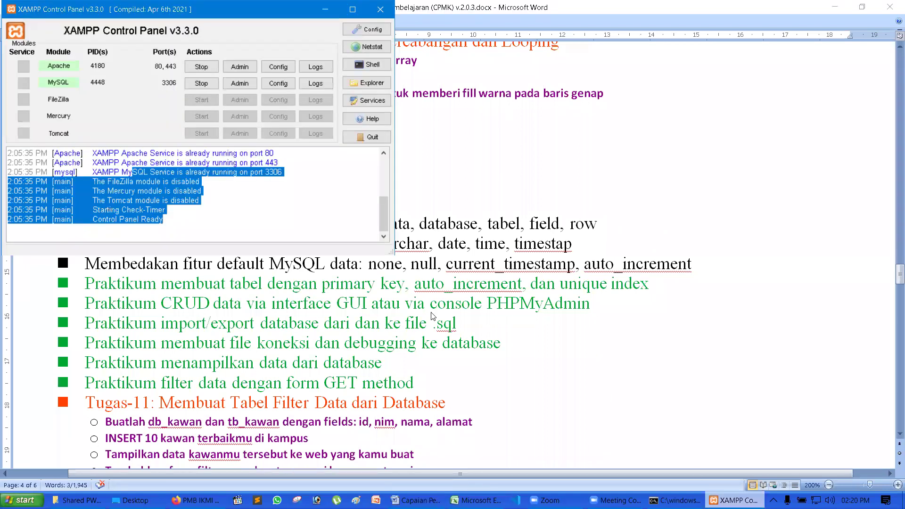
- Clear the log selection to confirm Apache and MySQL are running
click(297, 190)
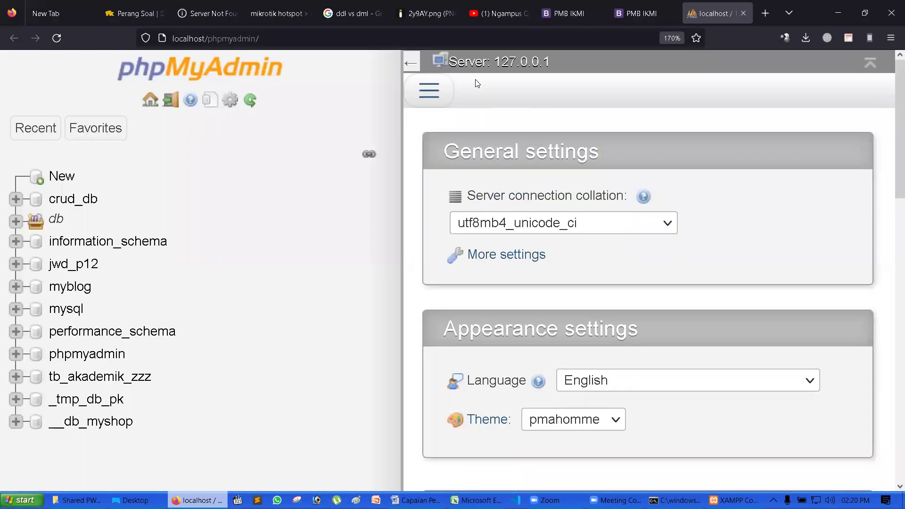
- Zoom the browser down to 120% and go to the new-database page
key(ctrl+minus)
key(ctrl+minus)
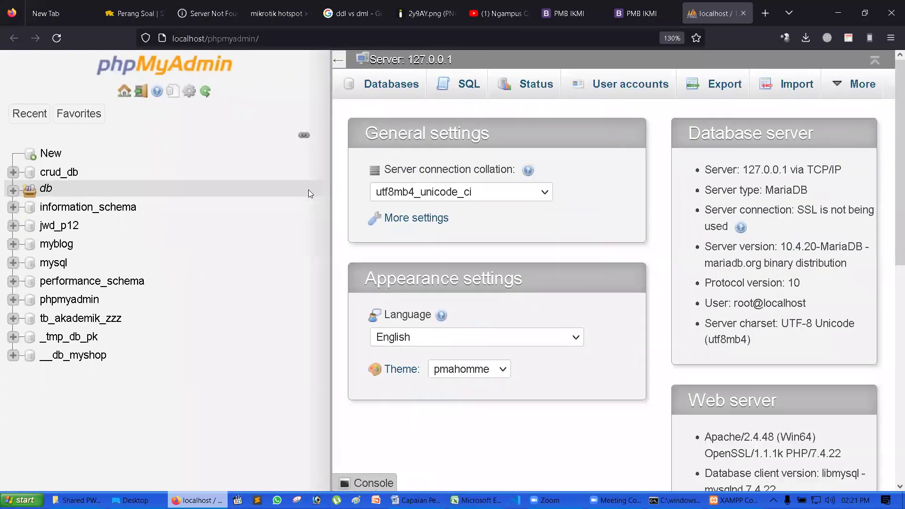
key(ctrl+minus)
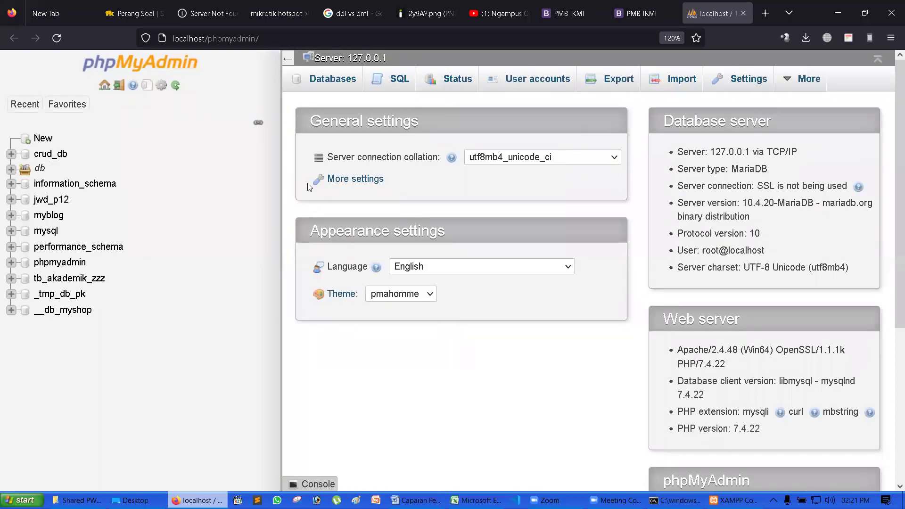
click(61, 140)
- Enter db_akademik3 as the database name and review the collation list, showing utf8mb4_general_ci
click(334, 176)
text(db_)
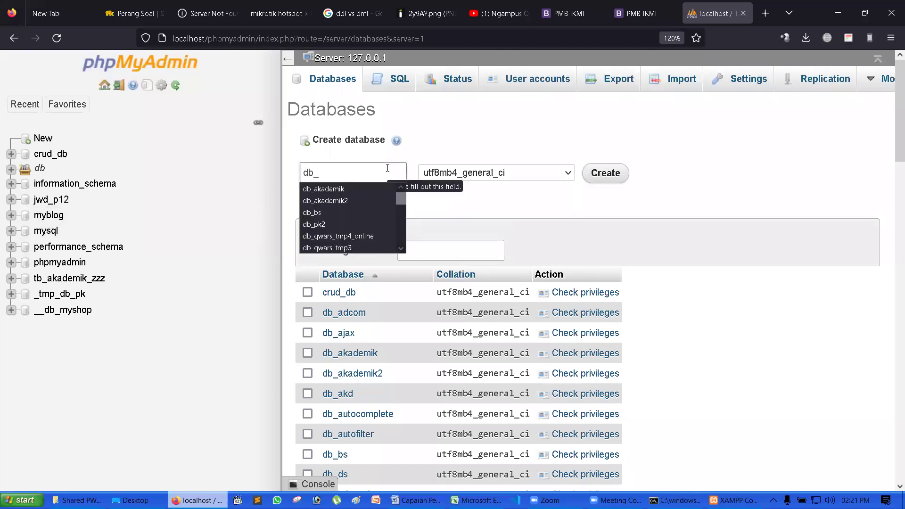
text(a)
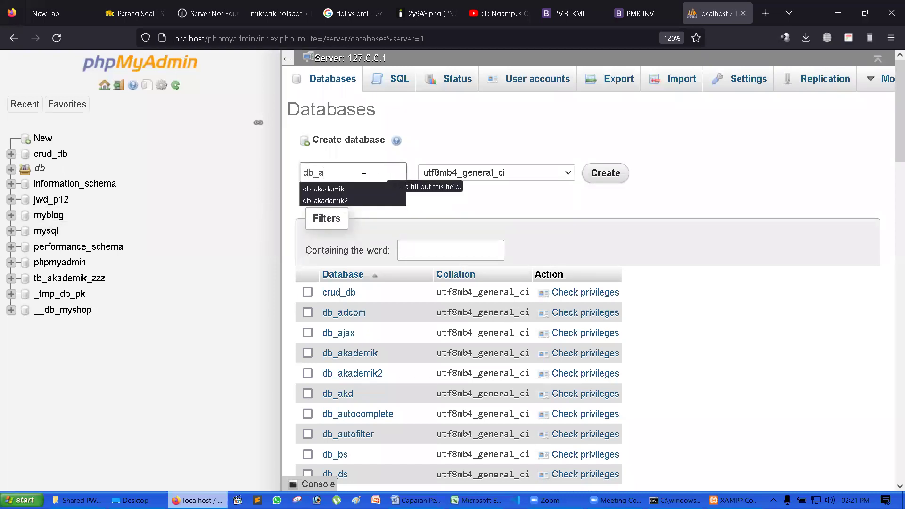
click(358, 201)
click(366, 172)
key(BackSpace)
text(3)
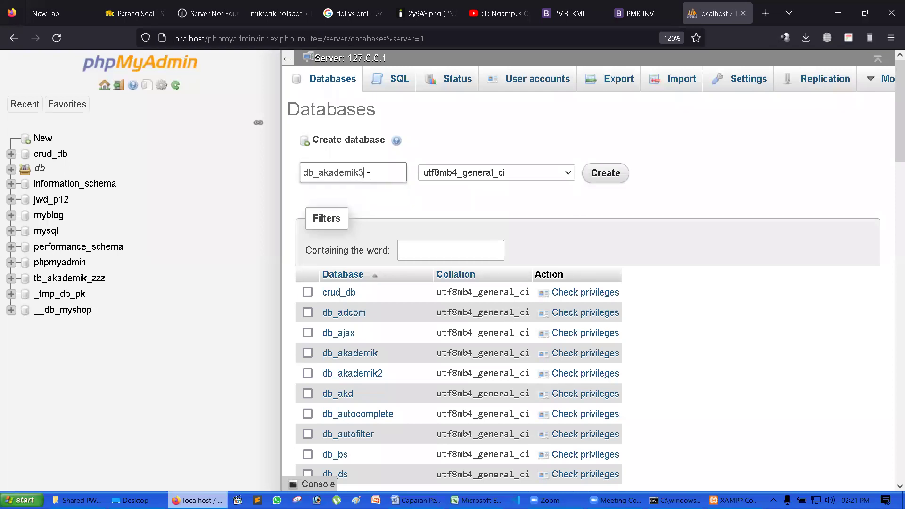
click(519, 179)
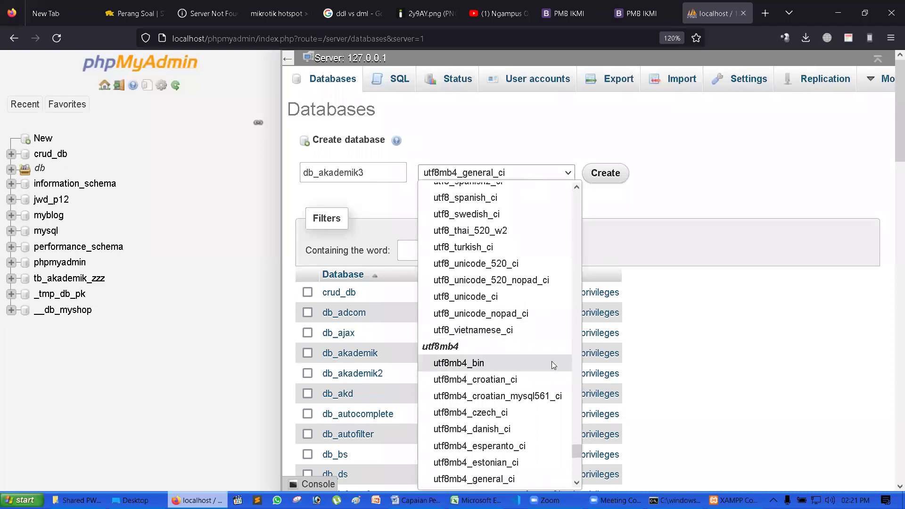
drag(576, 457, 579, 412)
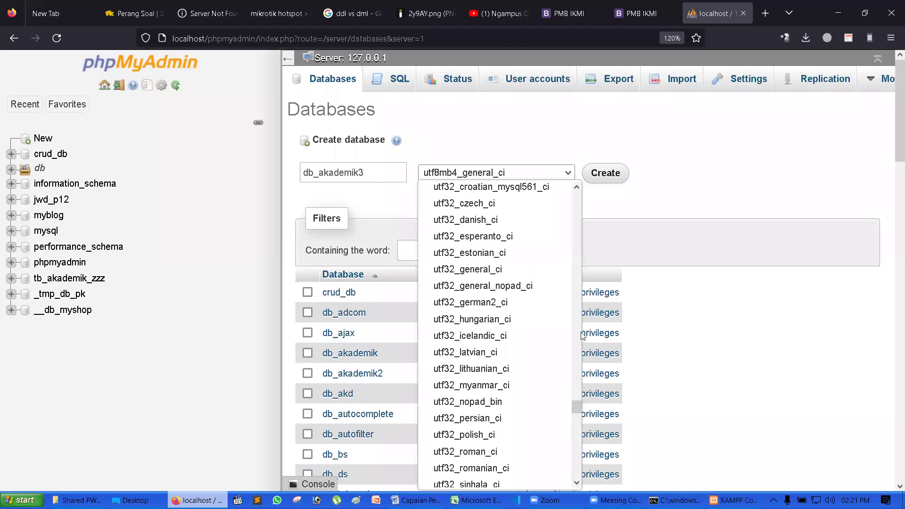
- Leave the collation at utf8mb4_general_ci and create db_akademik3
click(613, 208)
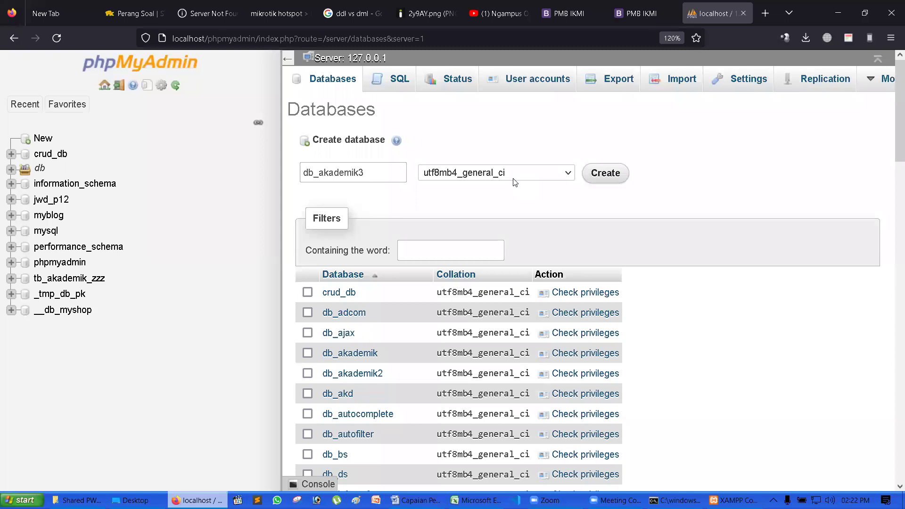
click(514, 178)
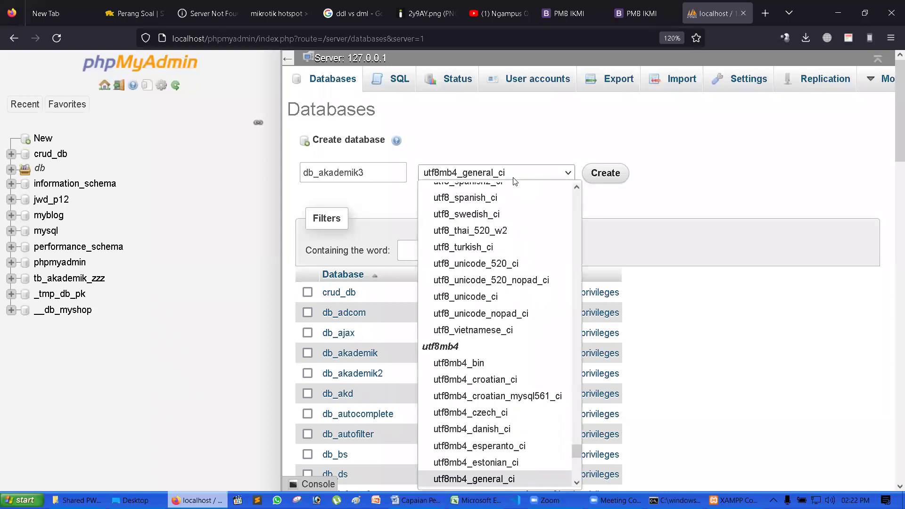
click(514, 182)
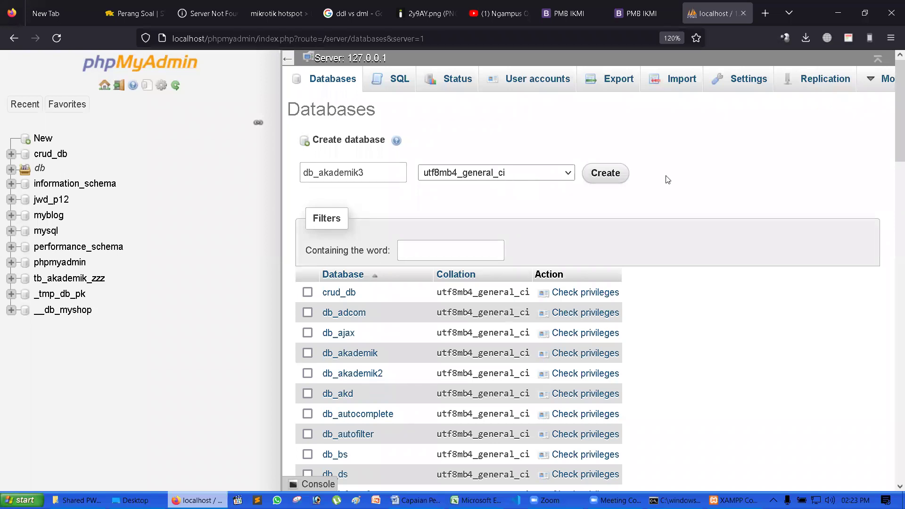
click(626, 181)
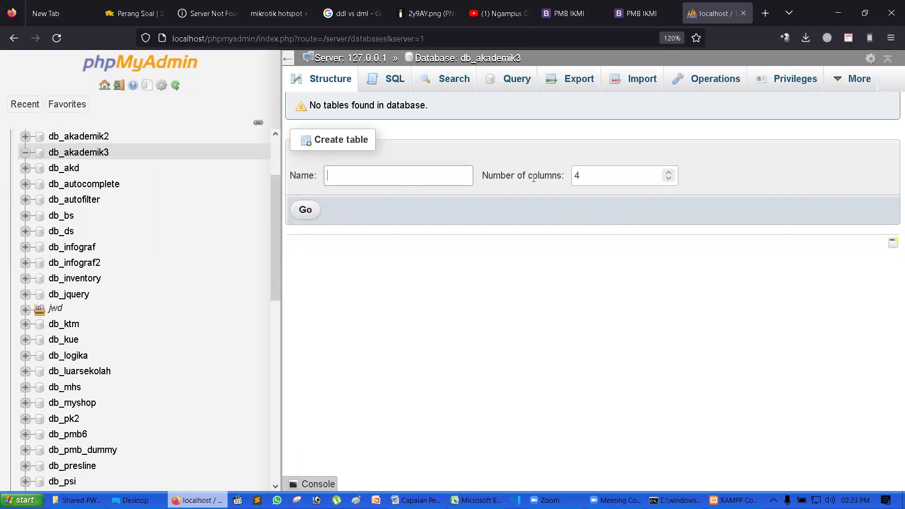
- Enter tb_mhs as the name of a new table in db_akademik3
text(tb)
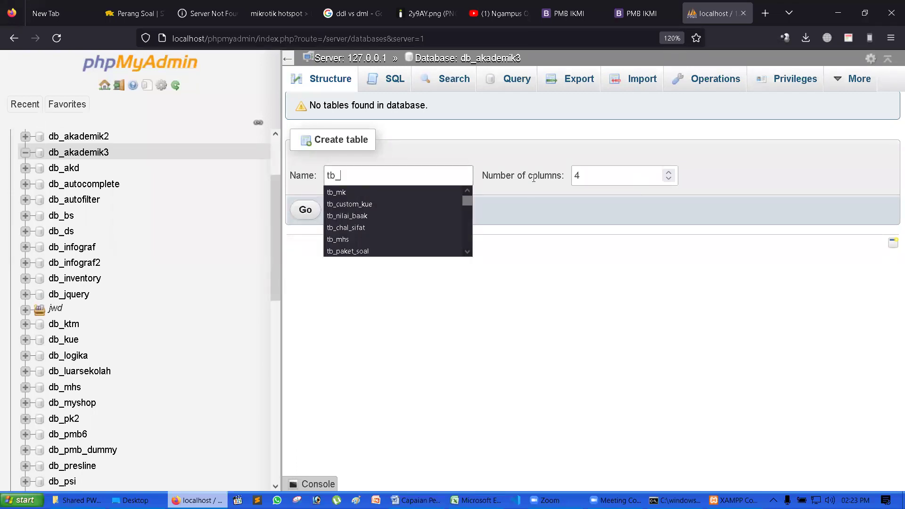
text(_mhs)
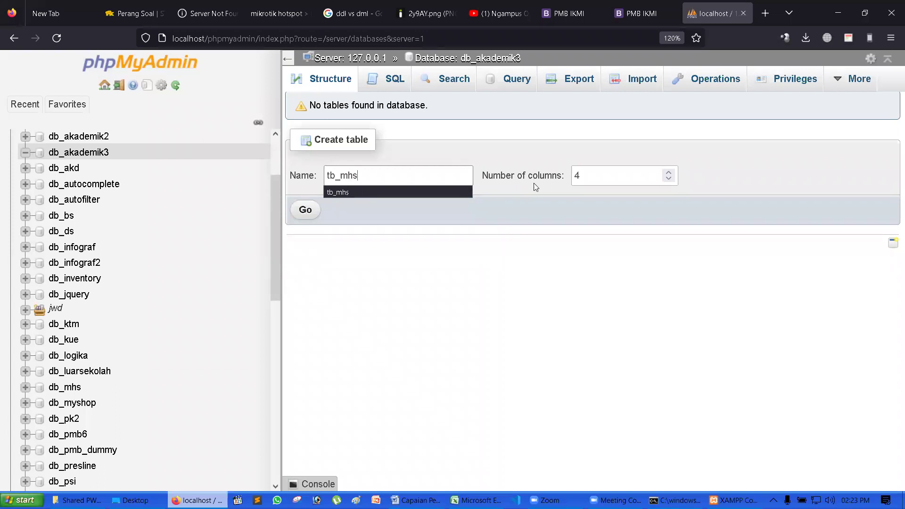
click(528, 209)
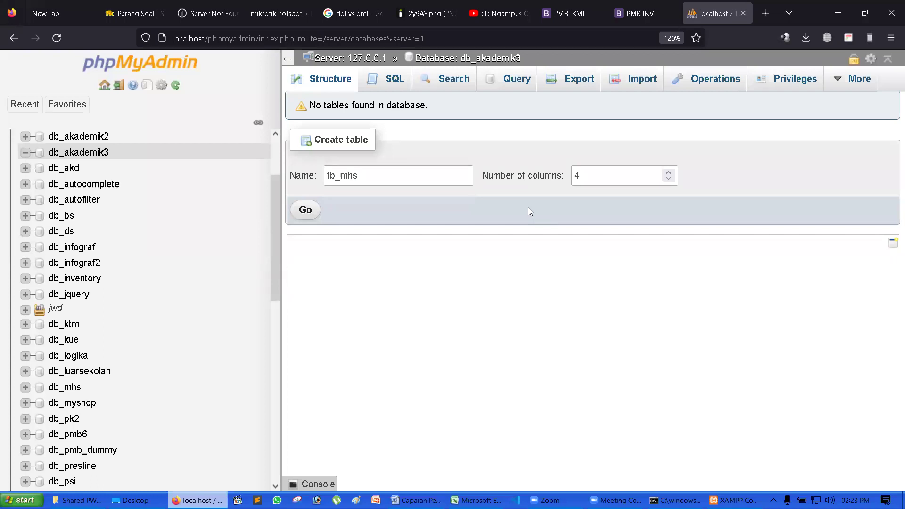
drag(341, 176, 335, 177)
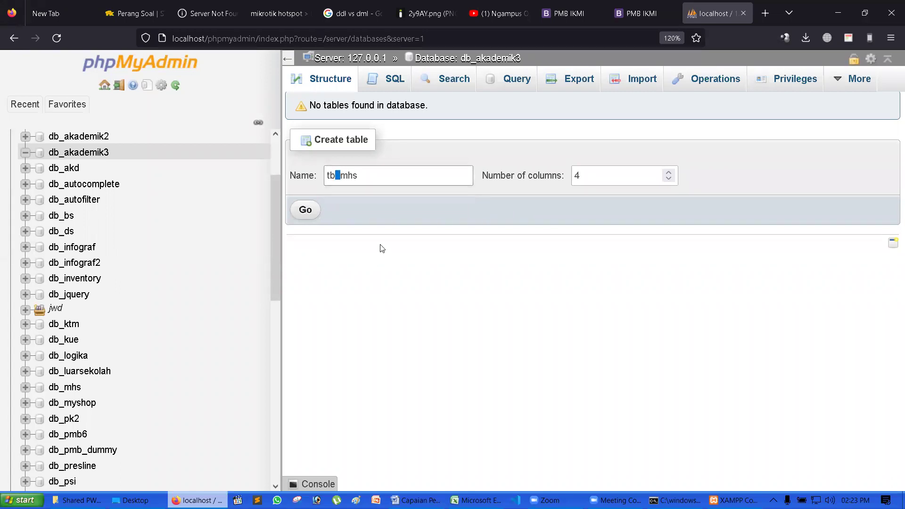
click(344, 182)
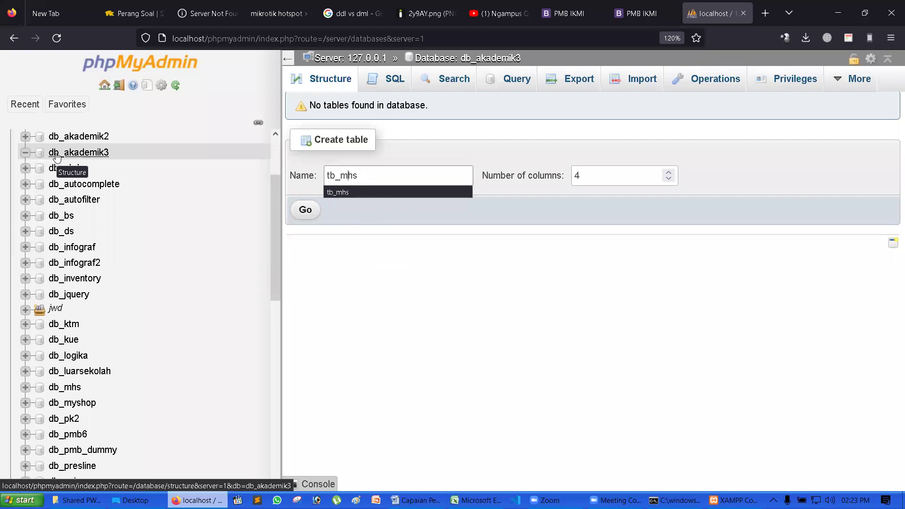
click(347, 176)
double_click(342, 176)
click(369, 175)
double_click(349, 176)
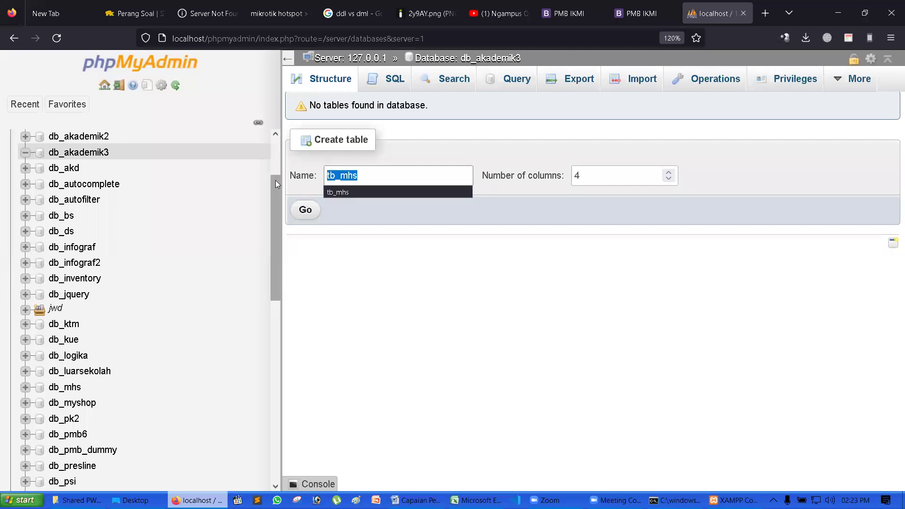
- Correct the table name back to tb_mhs and submit with 4 columns
text(mhs)
key(BackSpace)
key(BackSpace)
key(BackSpace)
text(tbMhs)
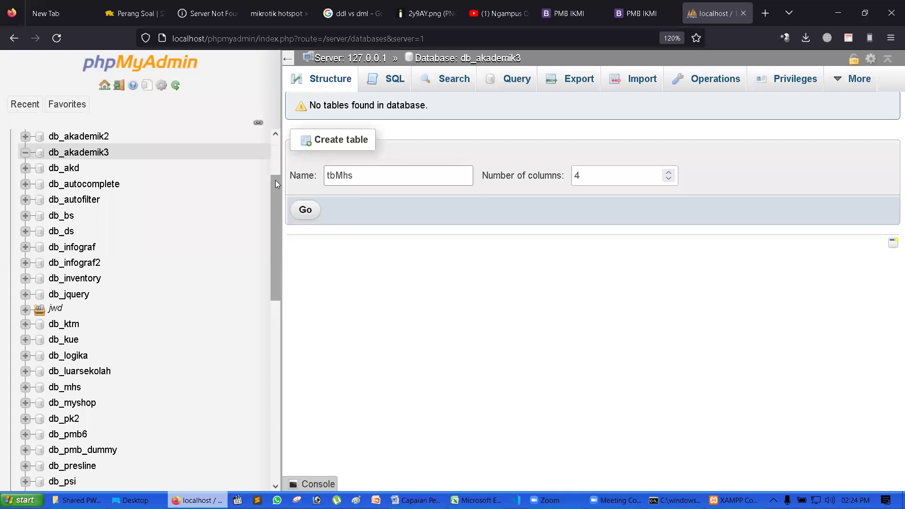
key(BackSpace)
key(BackSpace)
key(BackSpace)
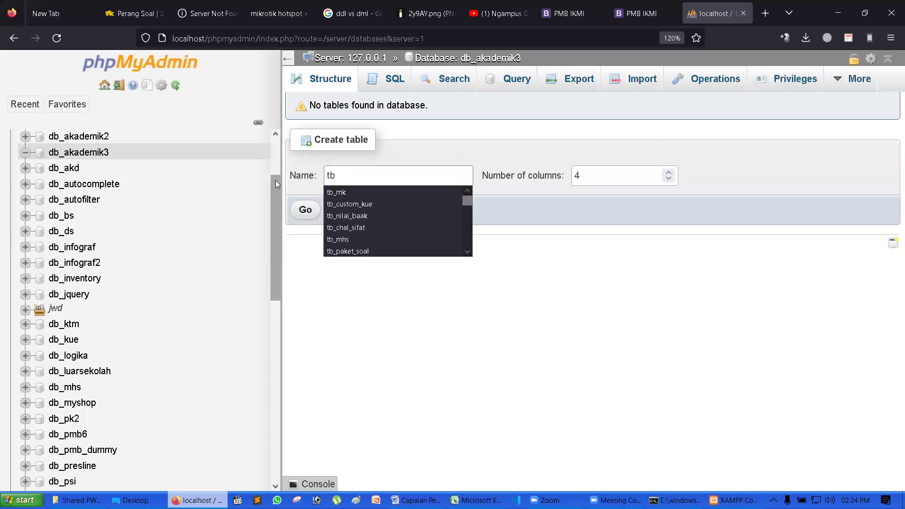
text(_mhs)
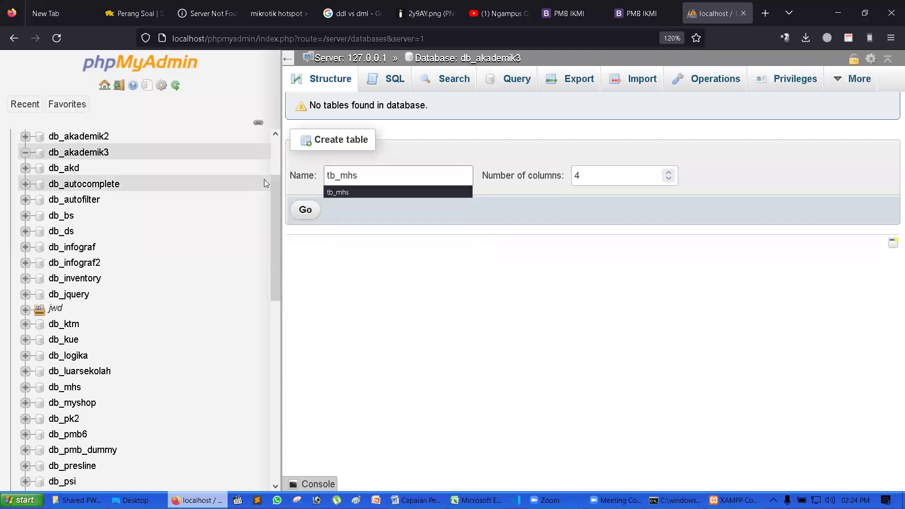
click(392, 196)
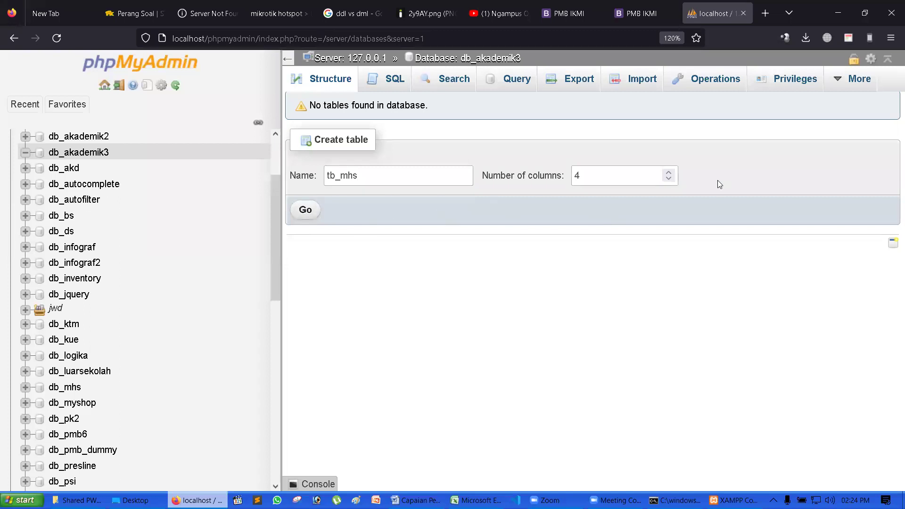
click(305, 219)
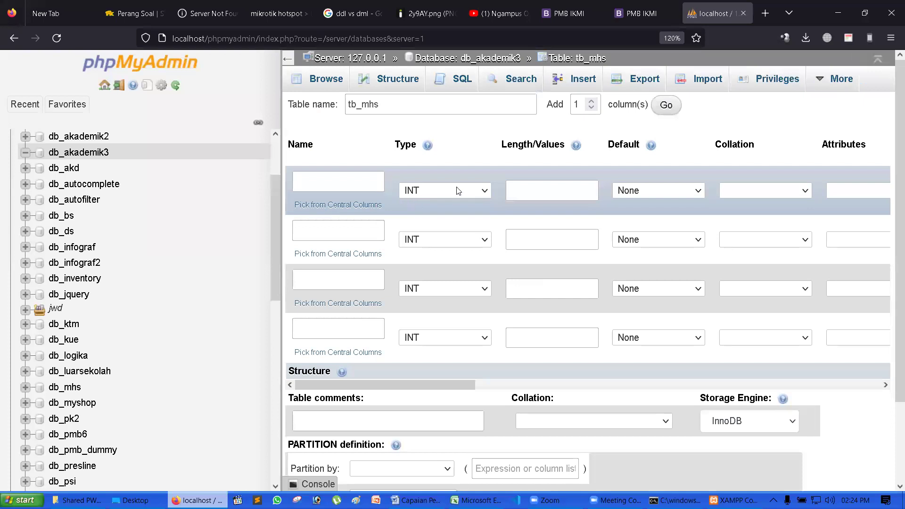
- Keep the first column as INT and name it id_mhs
click(485, 194)
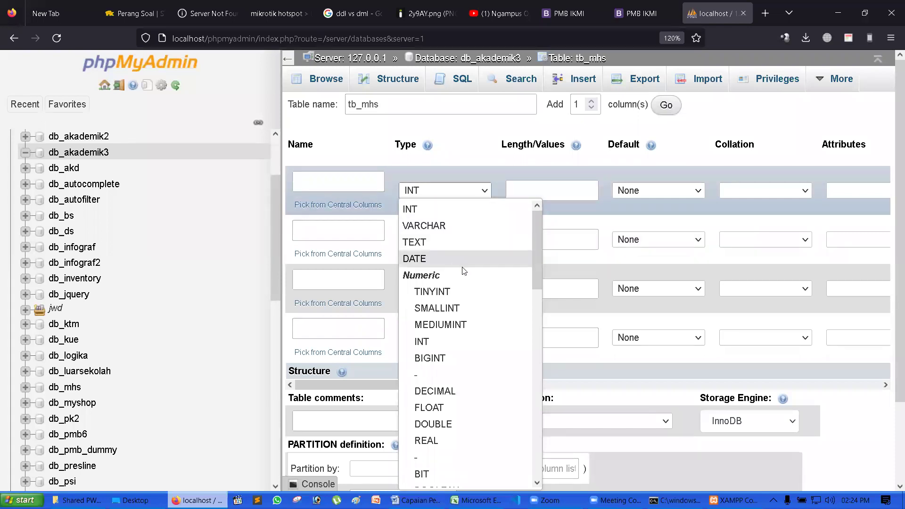
drag(539, 241, 541, 221)
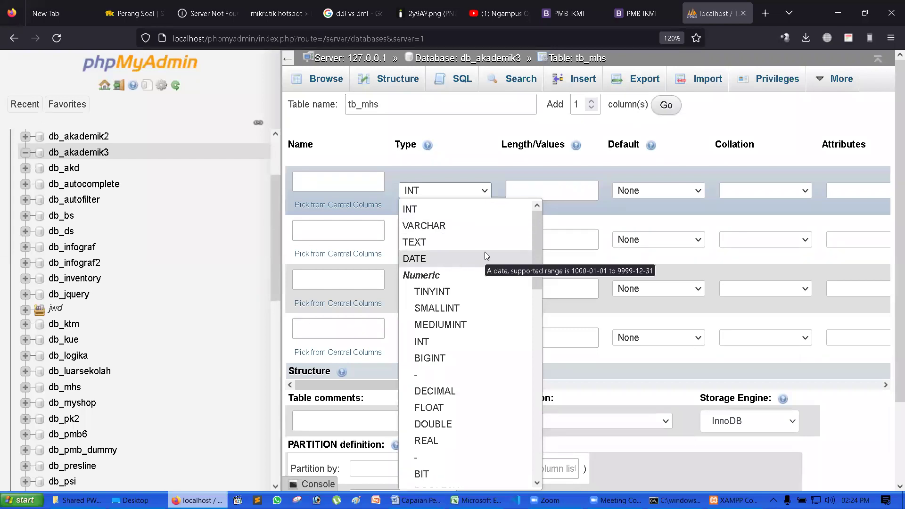
key(shift+Tab)
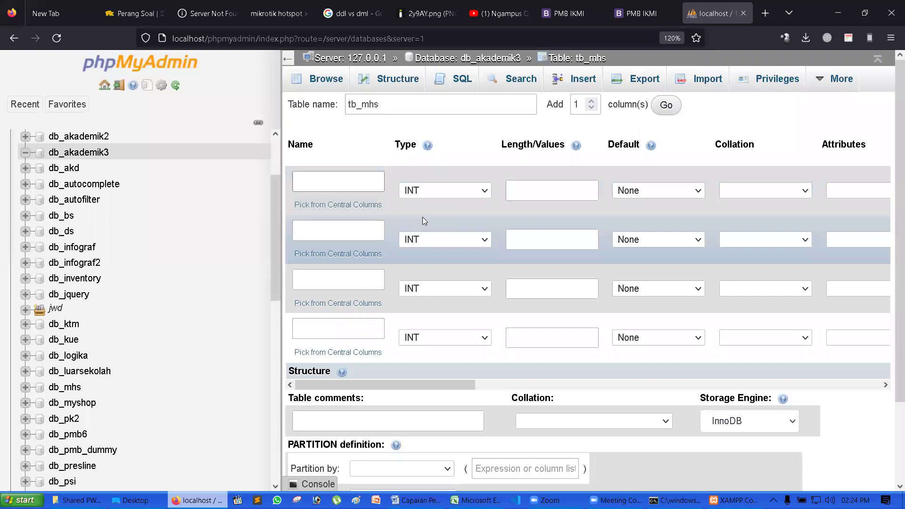
text(id_mhs)
click(454, 163)
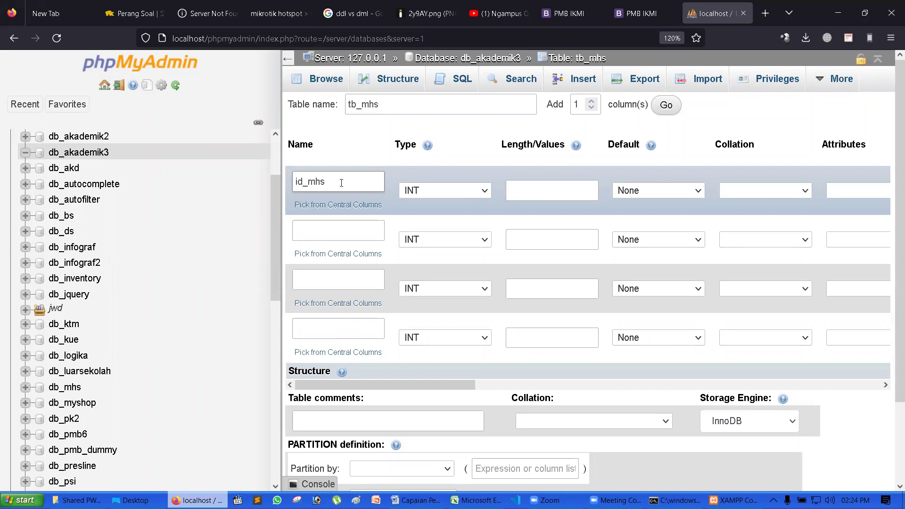
- Name the second, third and fourth columns nama_mhs, nim and gender
drag(341, 182, 283, 184)
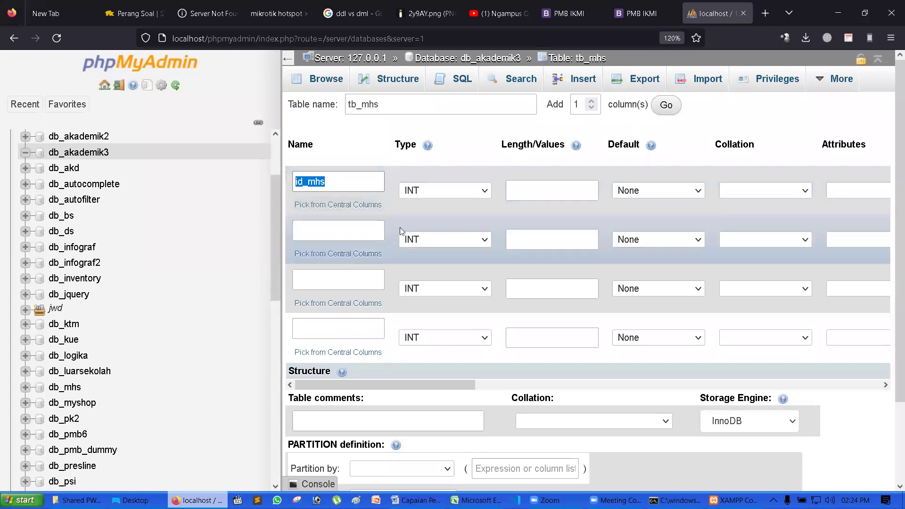
click(366, 231)
text(nama_mhs)
click(341, 277)
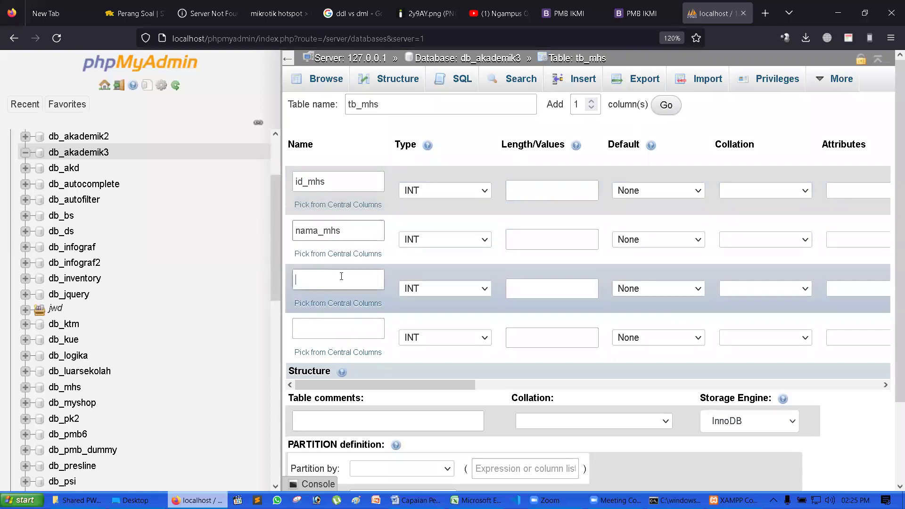
text(nim)
click(372, 327)
text(ta)
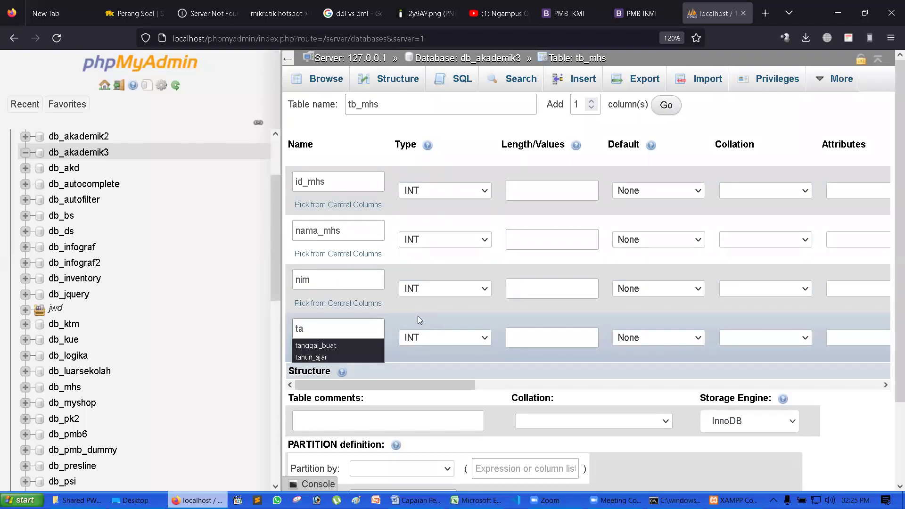
key(BackSpace)
text(gender)
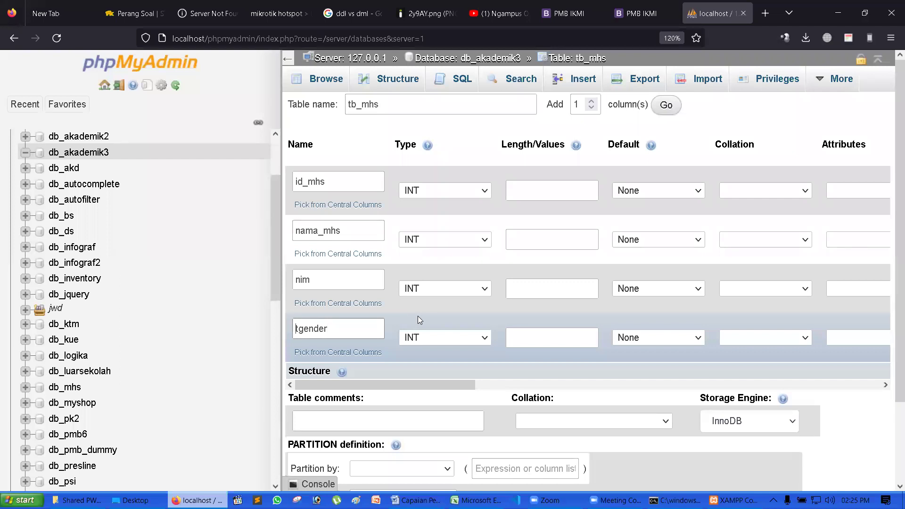
key(Delete)
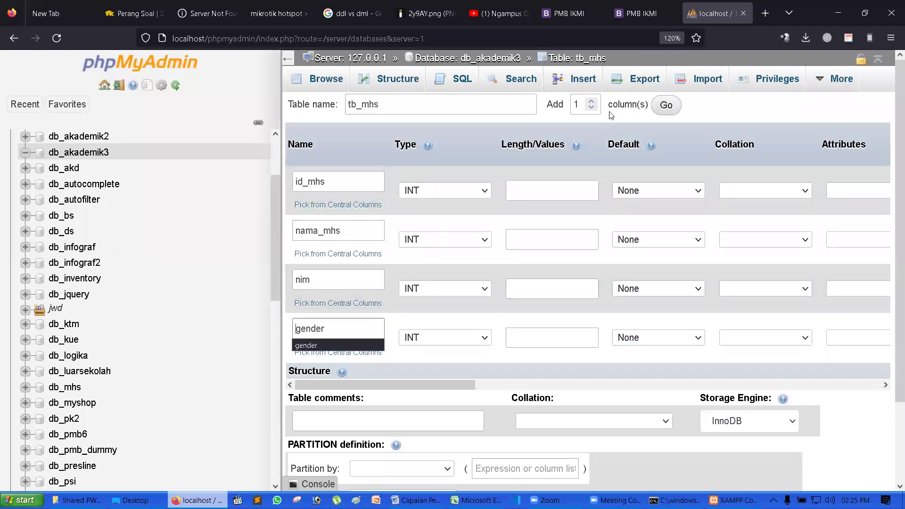
- Add two more columns and name them tanggal_buat and tanggal_ubah
click(591, 100)
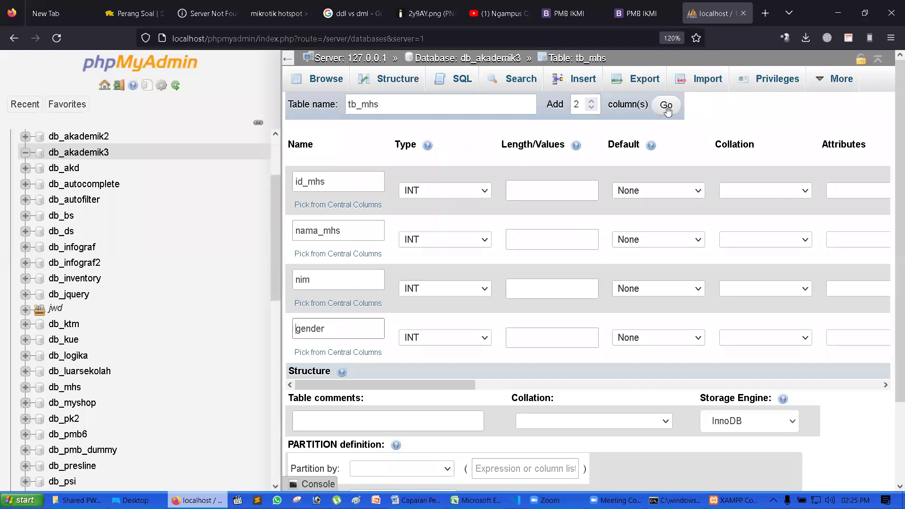
click(665, 105)
scroll(495, 249, down, 3)
click(335, 232)
text(tanggal_bu)
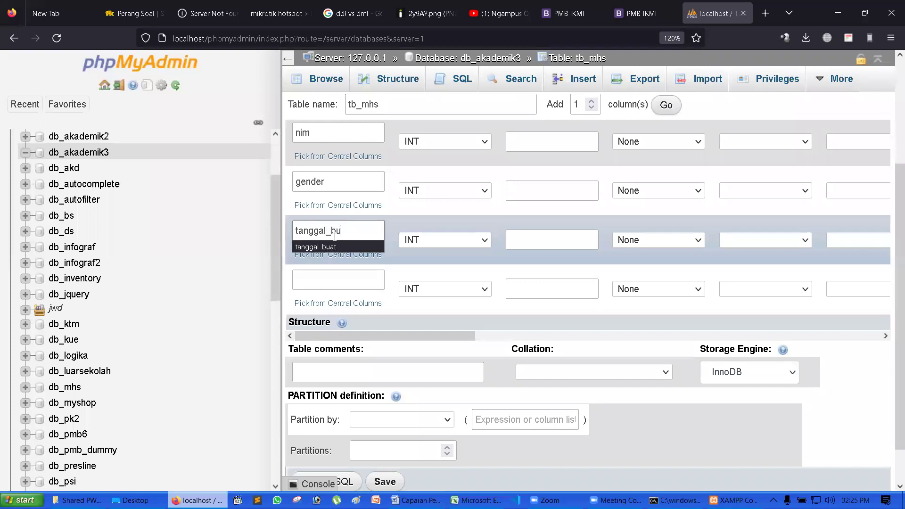
key(Down)
key(Tab)
text(tan)
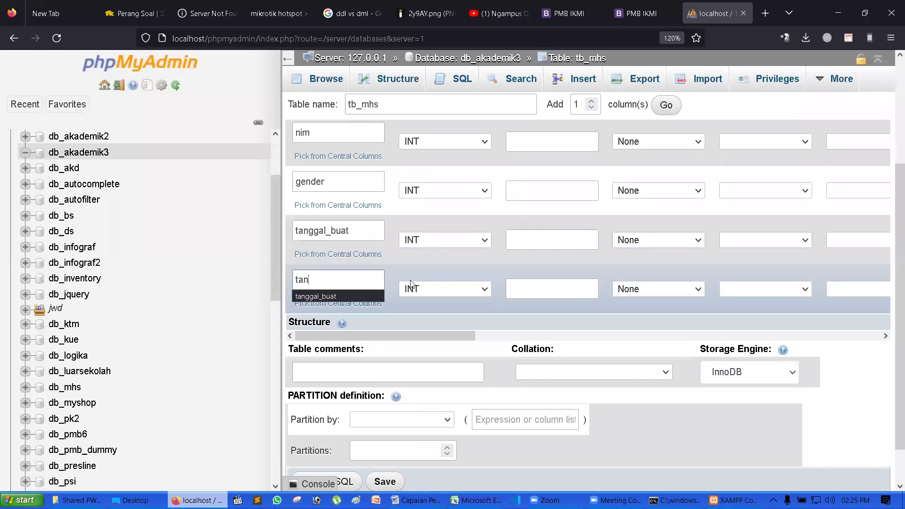
text(ggal_ubah)
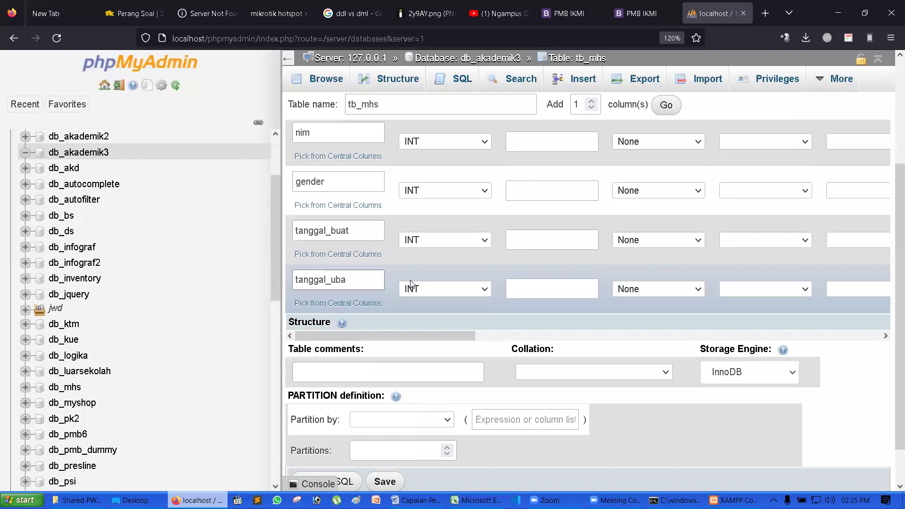
click(467, 267)
scroll(467, 270, up, 5)
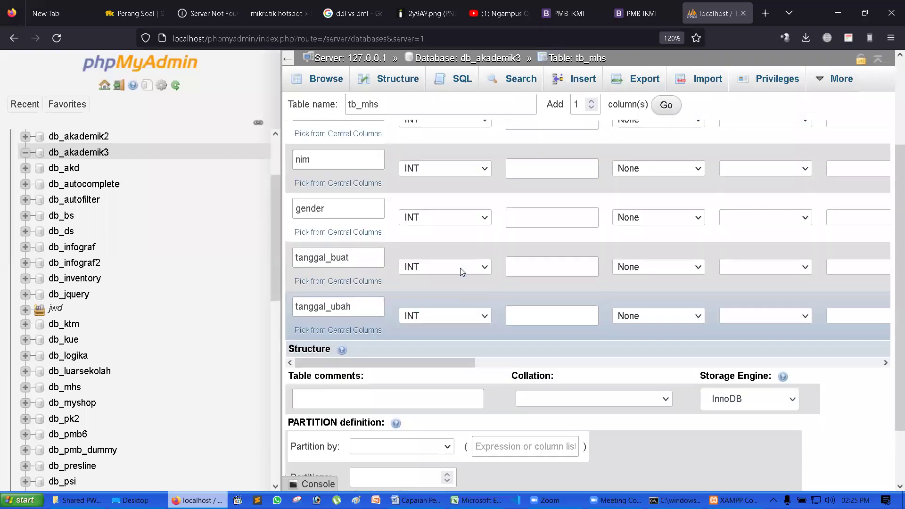
click(359, 176)
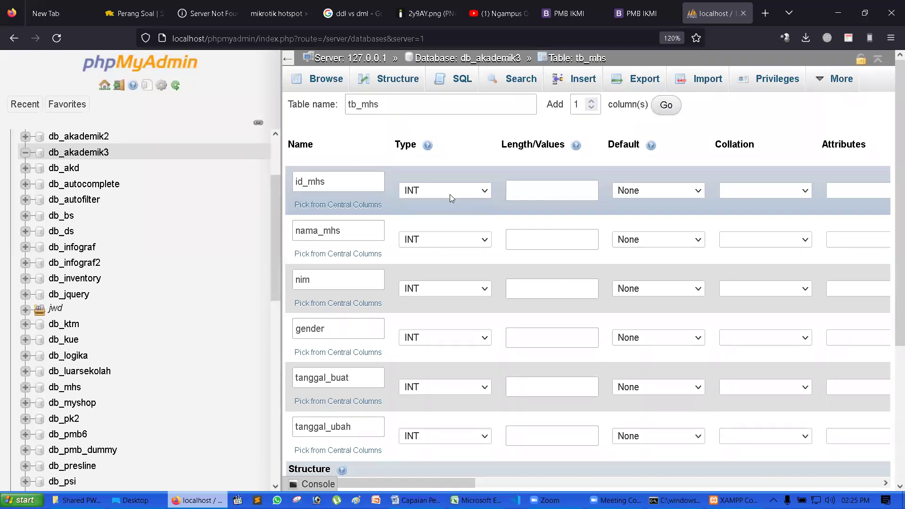
click(482, 191)
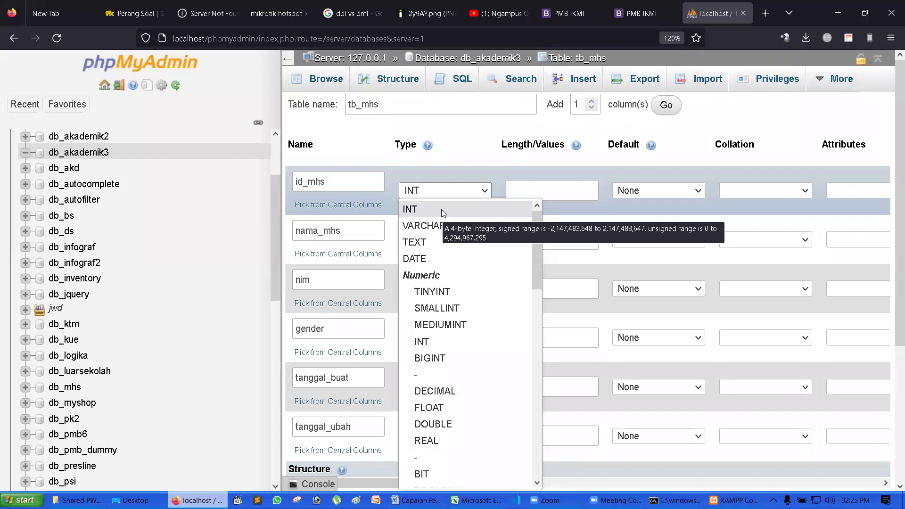
click(469, 192)
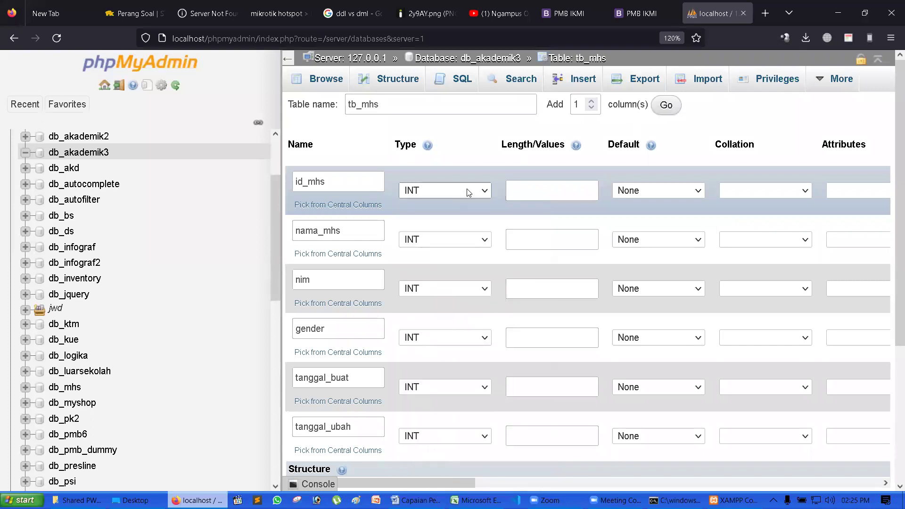
click(566, 197)
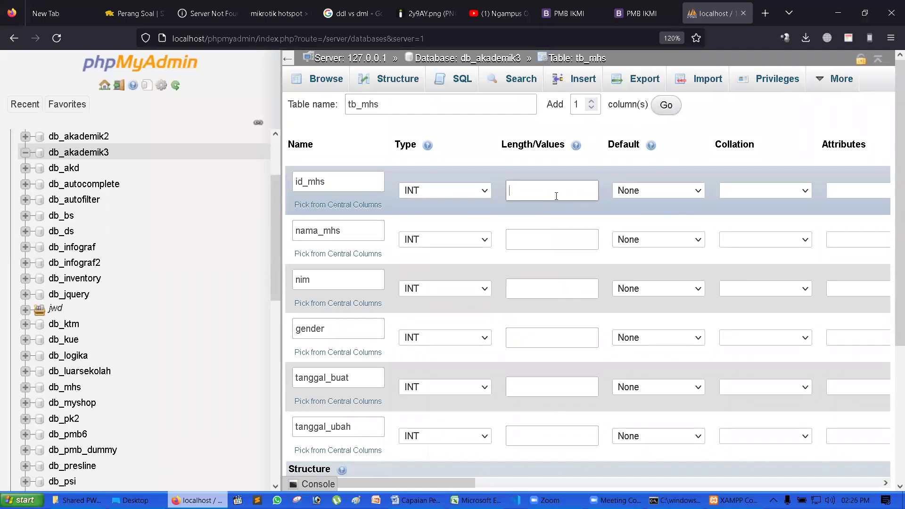
text(11)
drag(555, 195, 477, 194)
key(BackSpace)
click(681, 177)
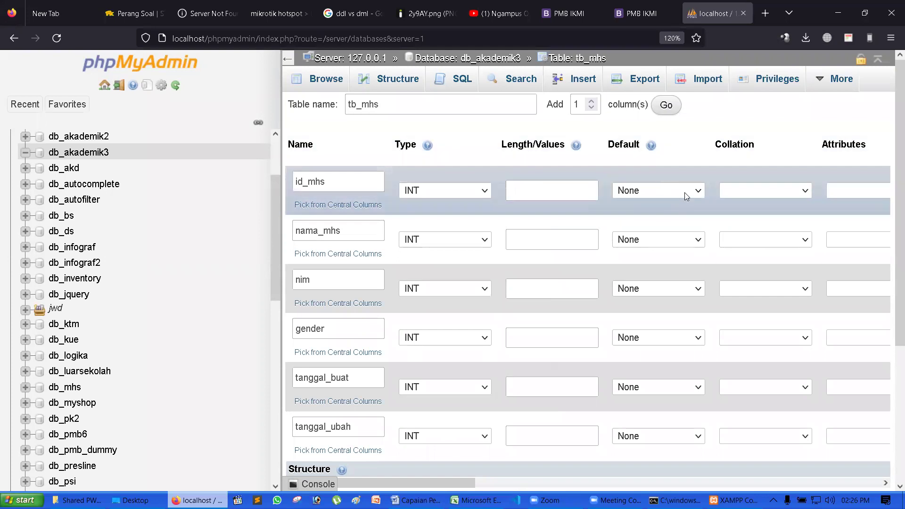
click(685, 196)
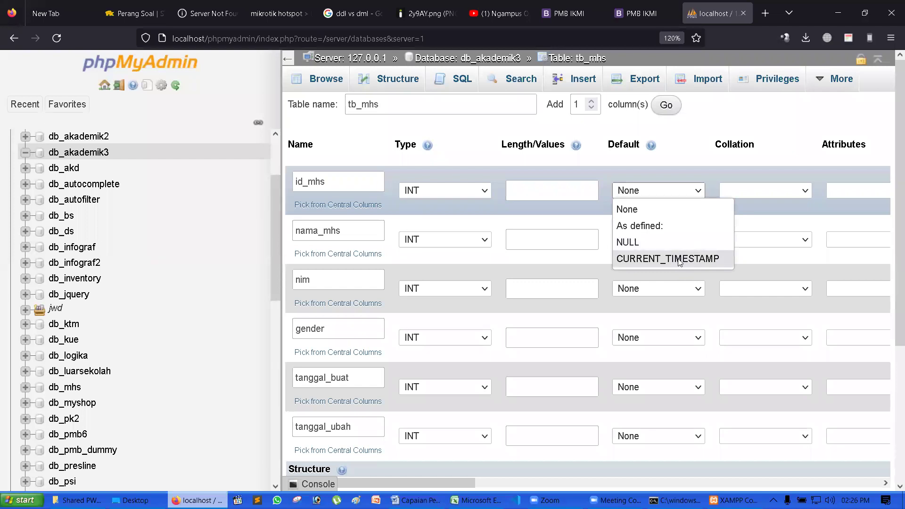
click(701, 171)
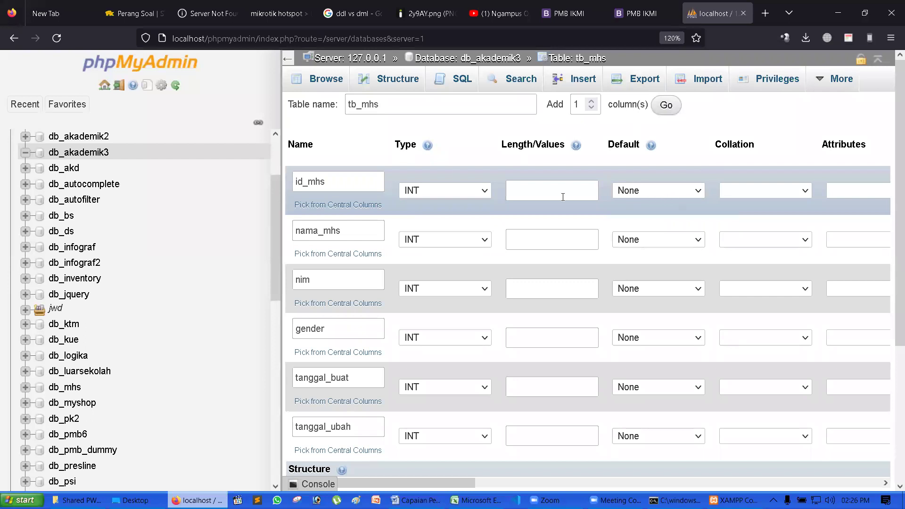
click(806, 191)
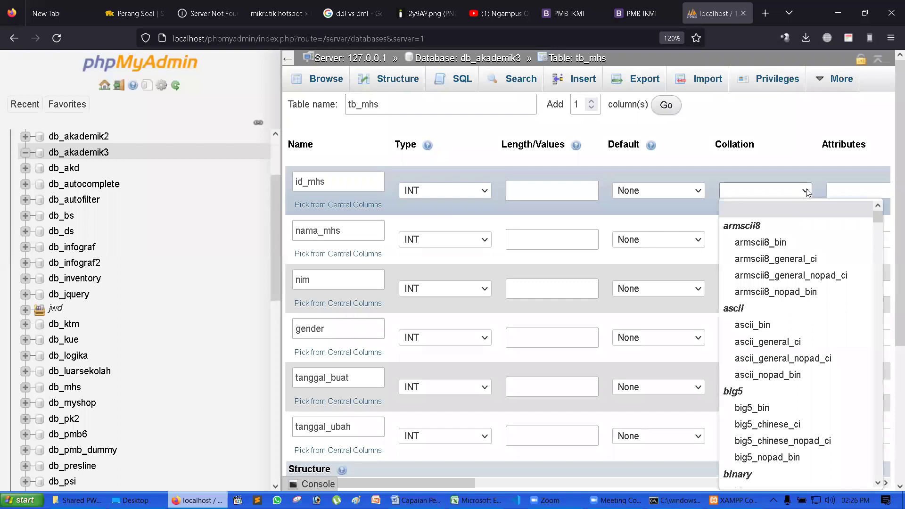
scroll(796, 360, down, 6)
scroll(797, 361, up, 6)
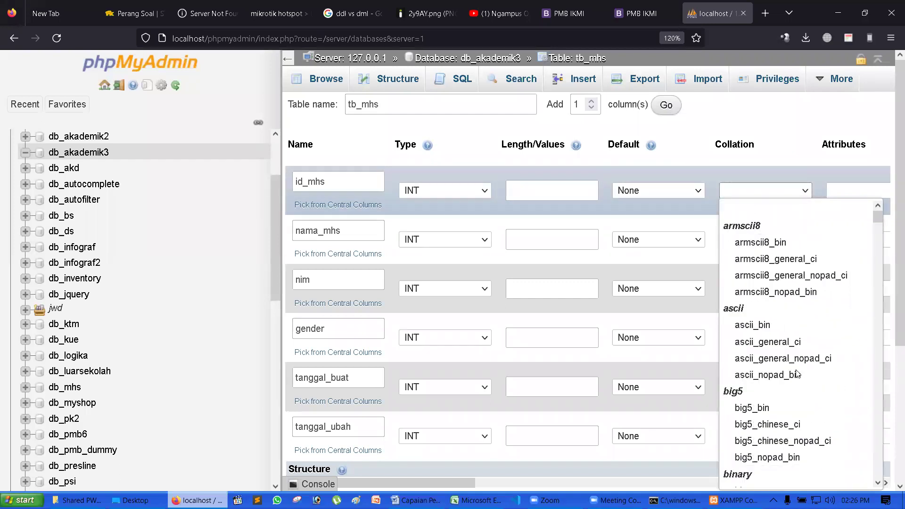
click(804, 173)
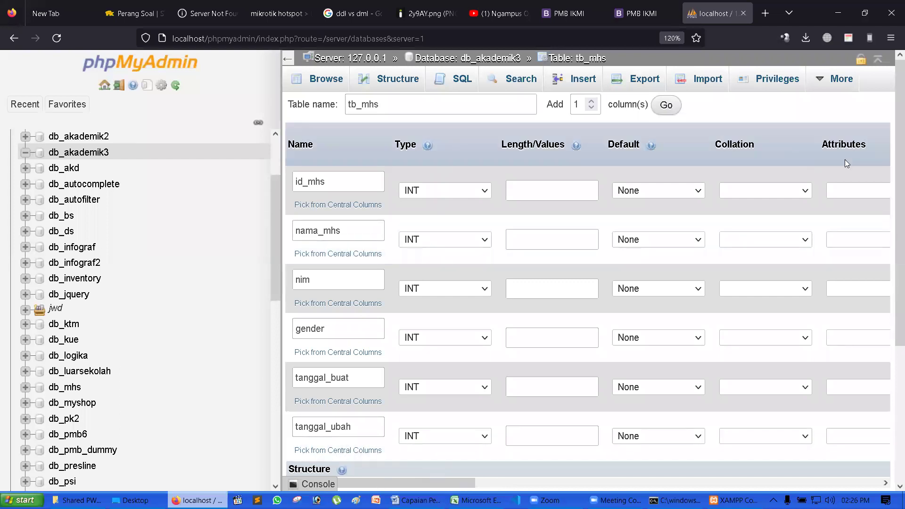
click(765, 192)
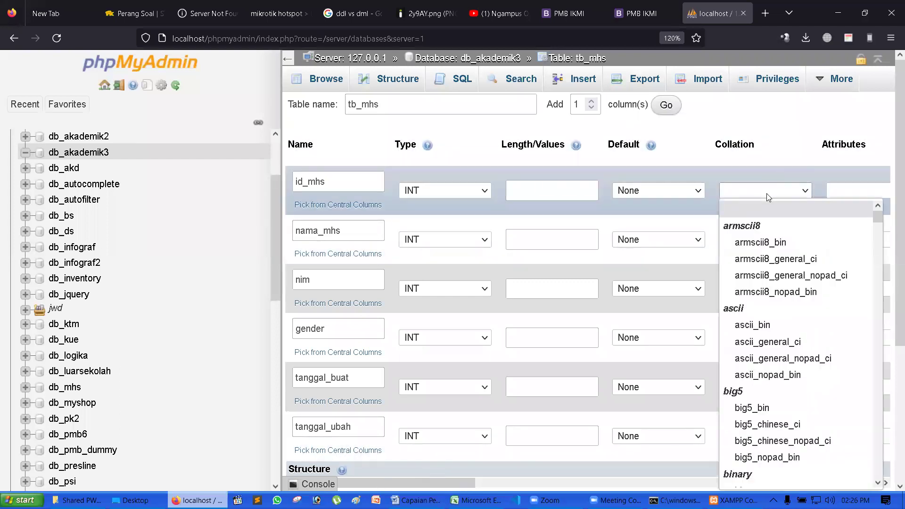
click(854, 191)
click(829, 171)
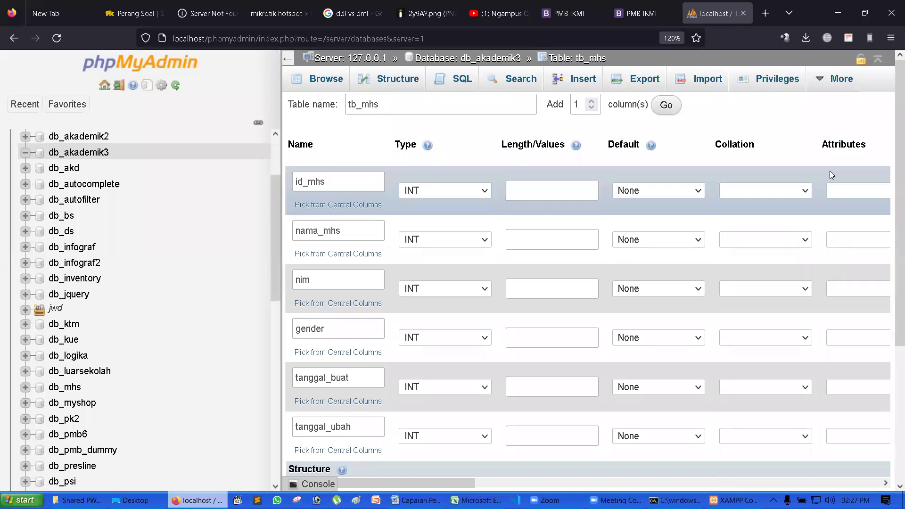
scroll(758, 283, down, 4)
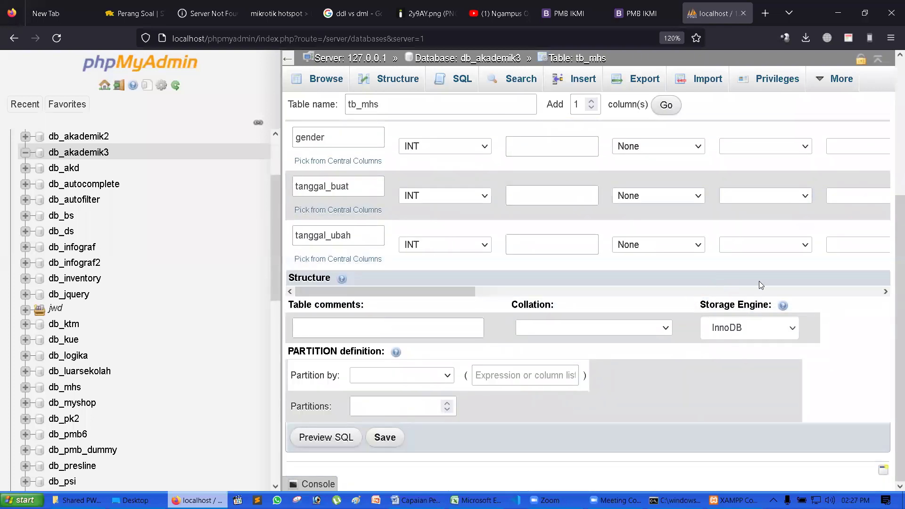
- Enable A_I on id_mhs so it becomes an auto-increment PRIMARY key
drag(413, 291, 481, 298)
scroll(602, 274, up, 4)
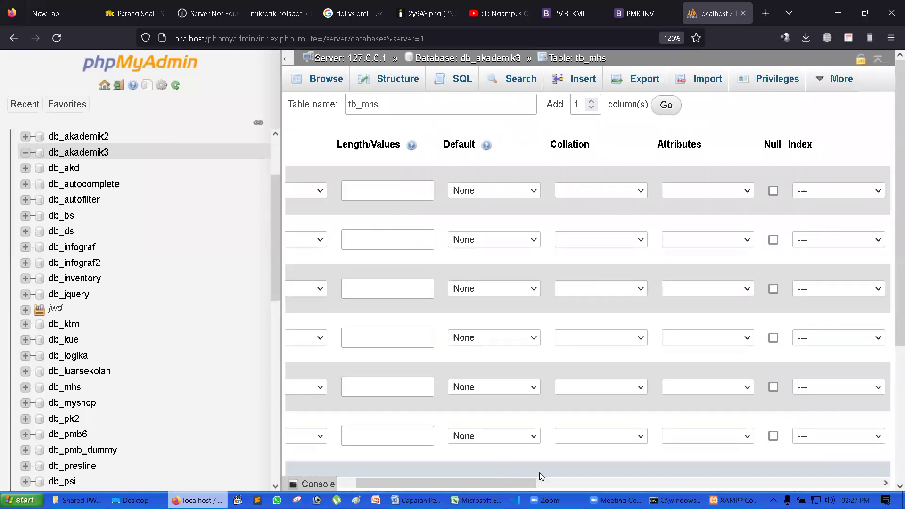
scroll(544, 466, down, 1)
drag(490, 337, 581, 338)
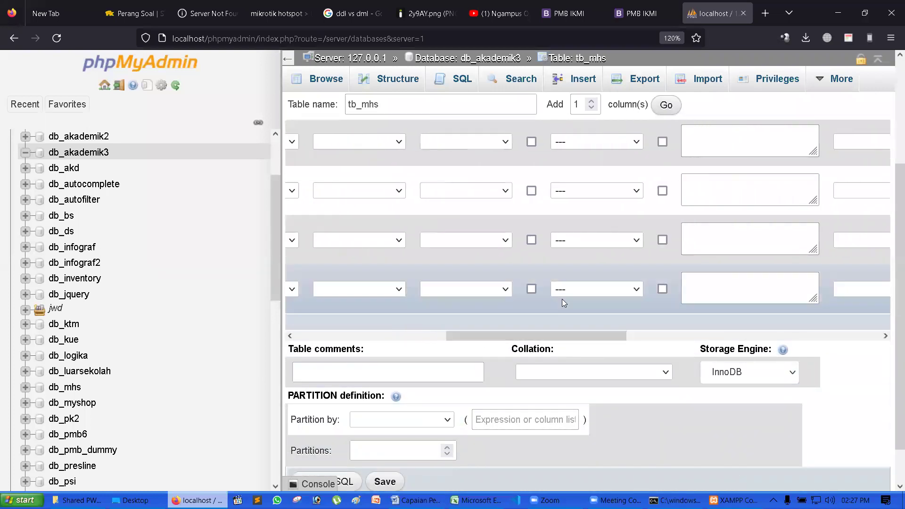
scroll(562, 299, up, 2)
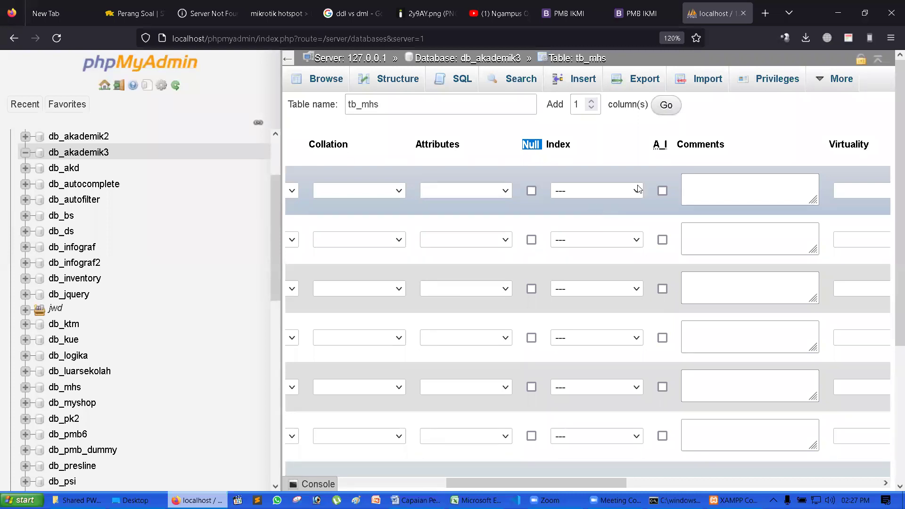
drag(653, 144, 665, 146)
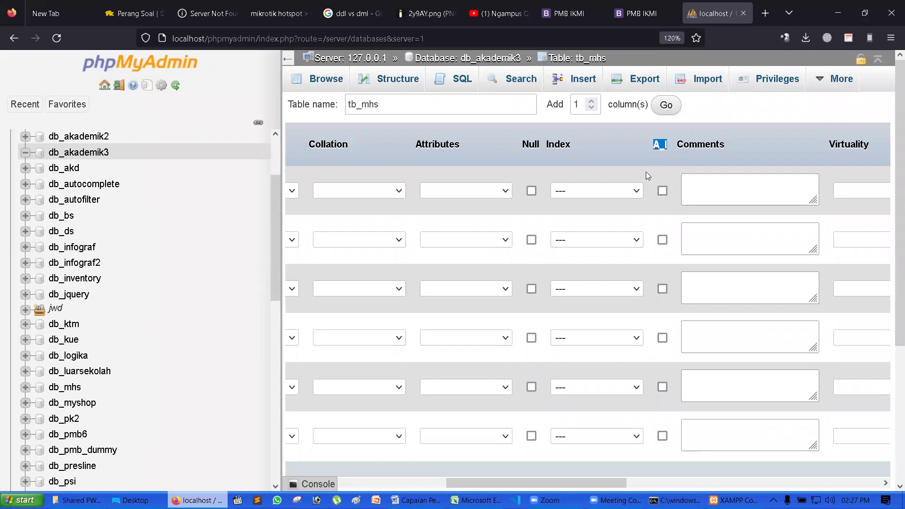
click(662, 191)
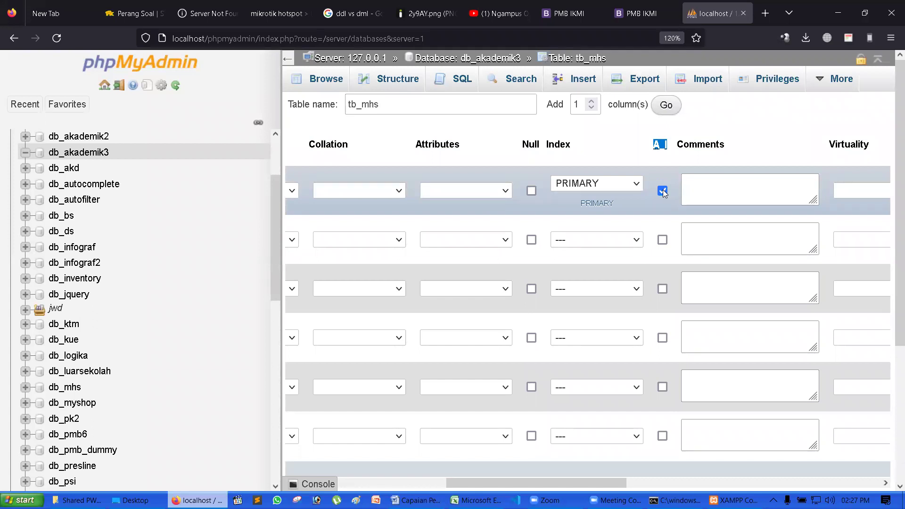
click(640, 184)
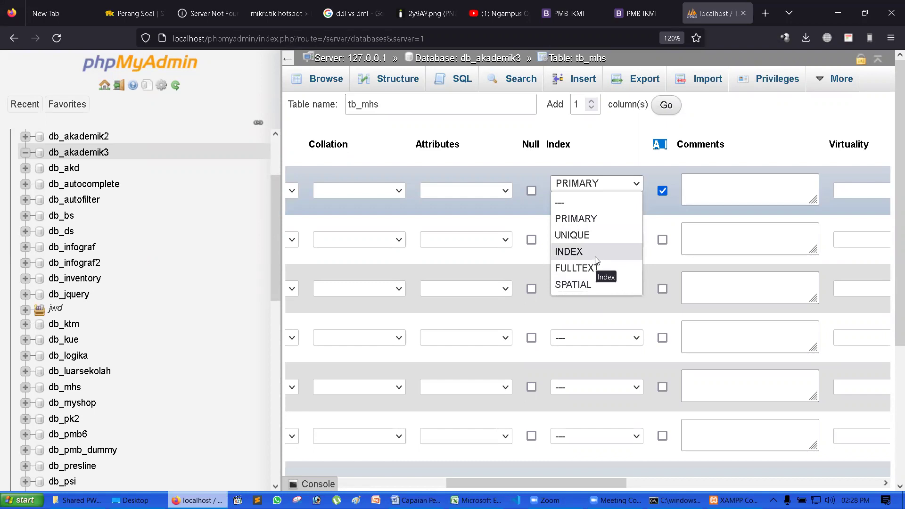
click(598, 220)
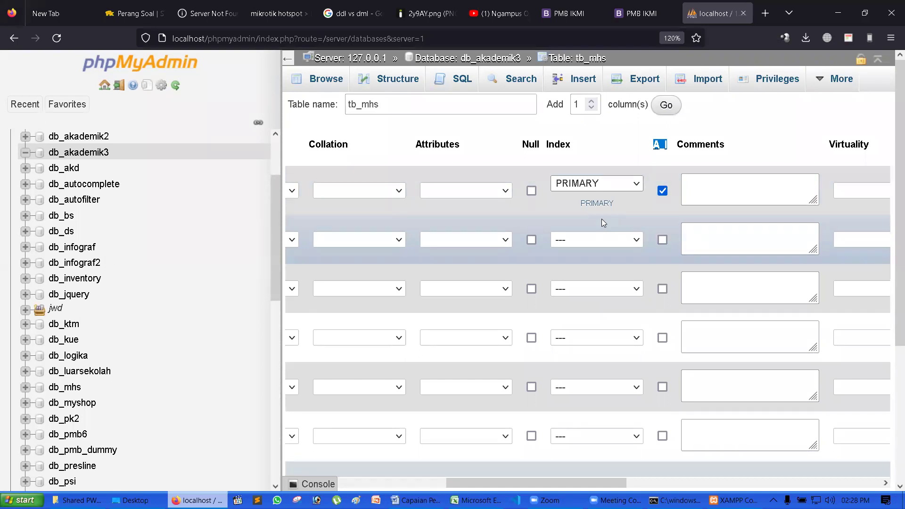
click(608, 483)
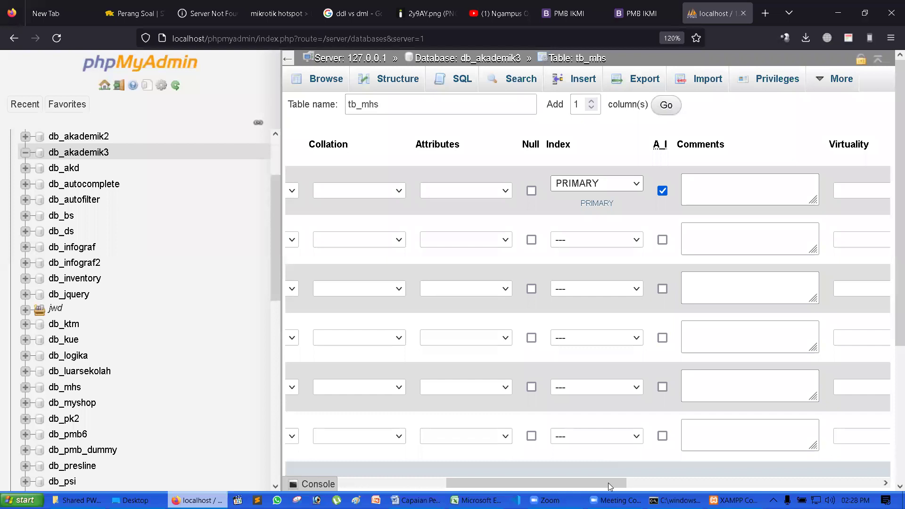
scroll(565, 476, down, 2)
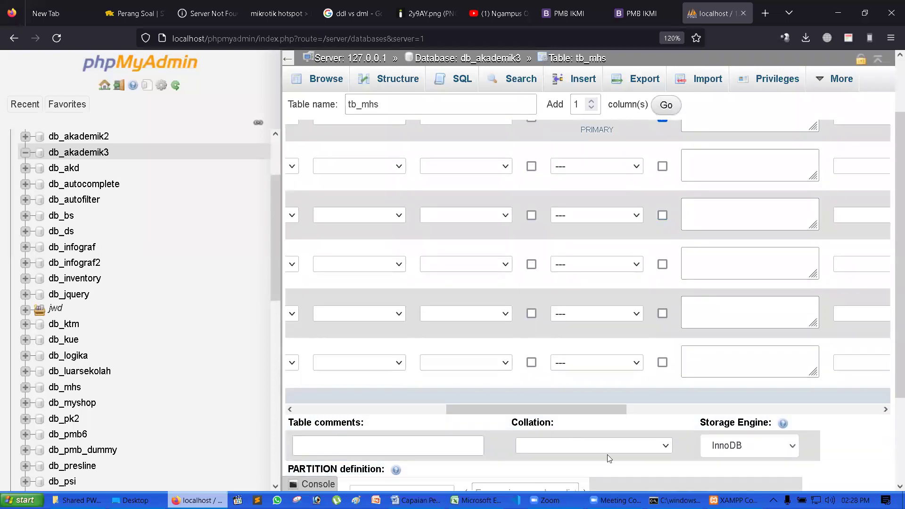
drag(571, 408, 420, 414)
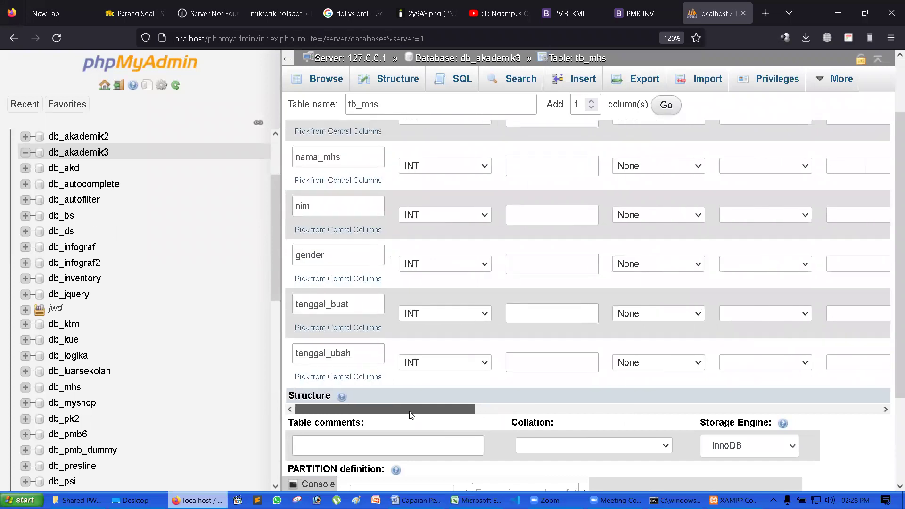
scroll(601, 280, up, 2)
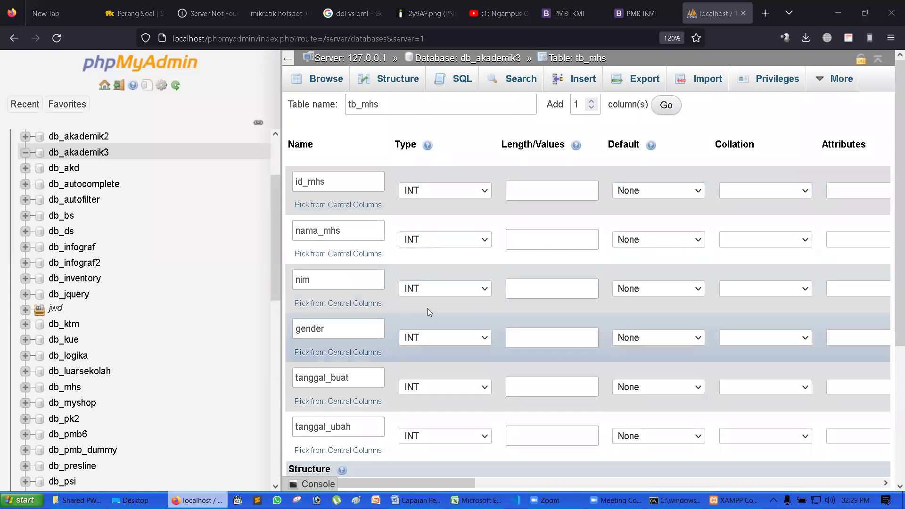
- Change the nama_mhs column type from INT to VARCHAR
click(481, 289)
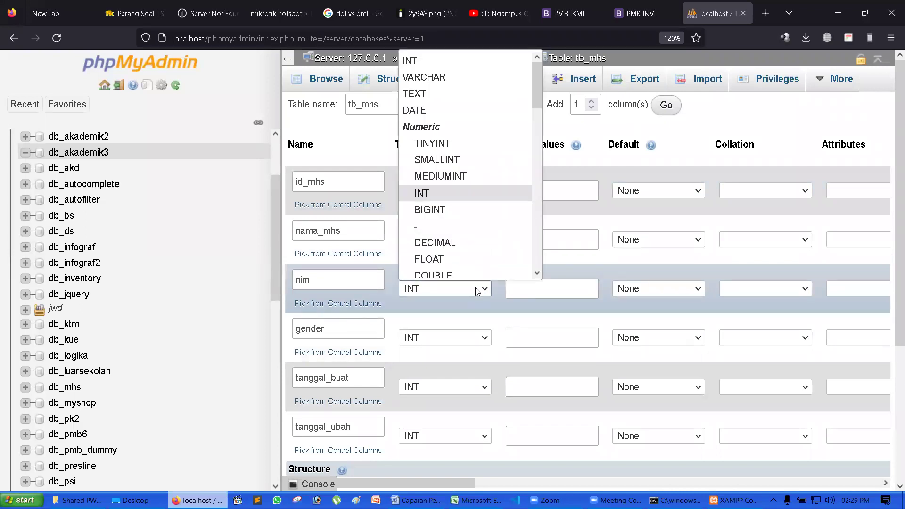
click(480, 290)
click(460, 239)
click(454, 275)
click(552, 243)
text(5)
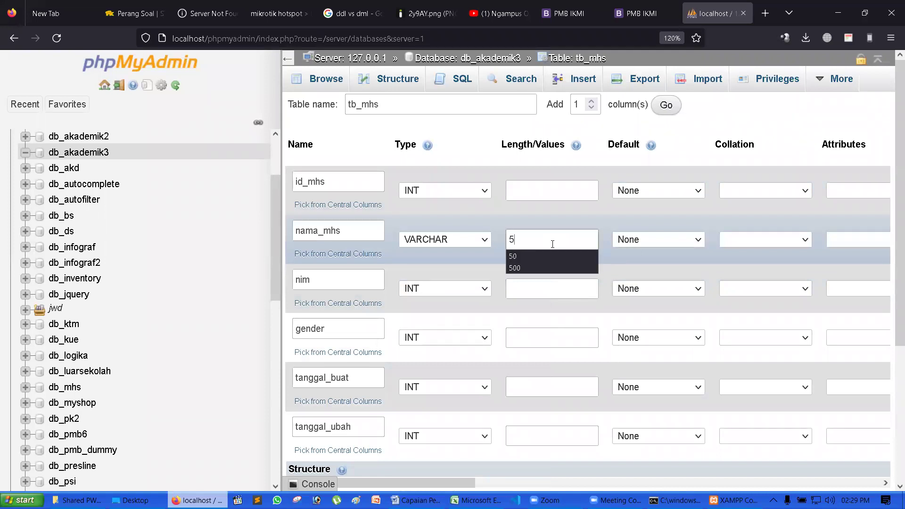
double_click(530, 241)
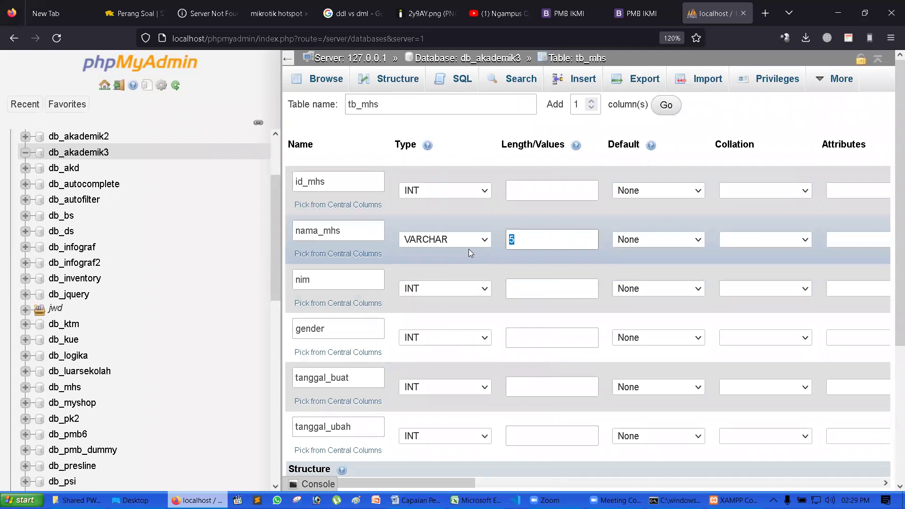
text(3)
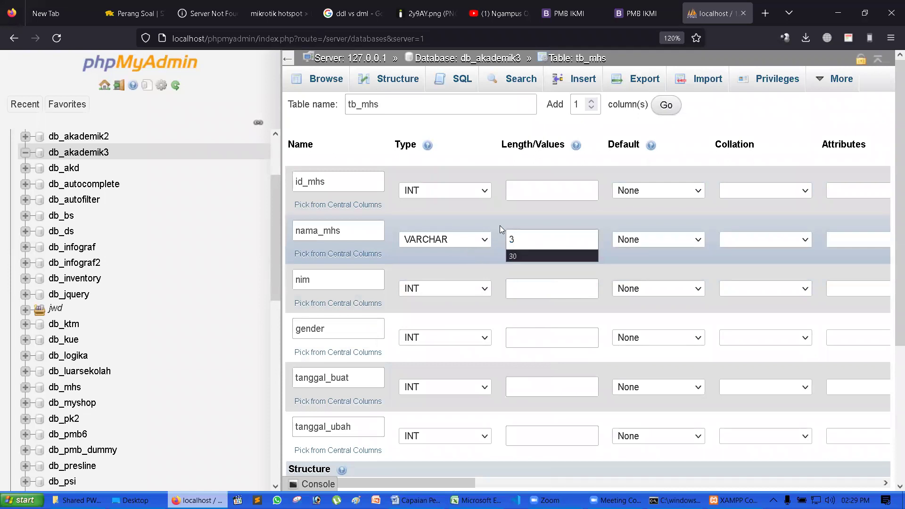
click(509, 216)
- Set nama_mhs length to 50 and leave it with no default value
click(542, 239)
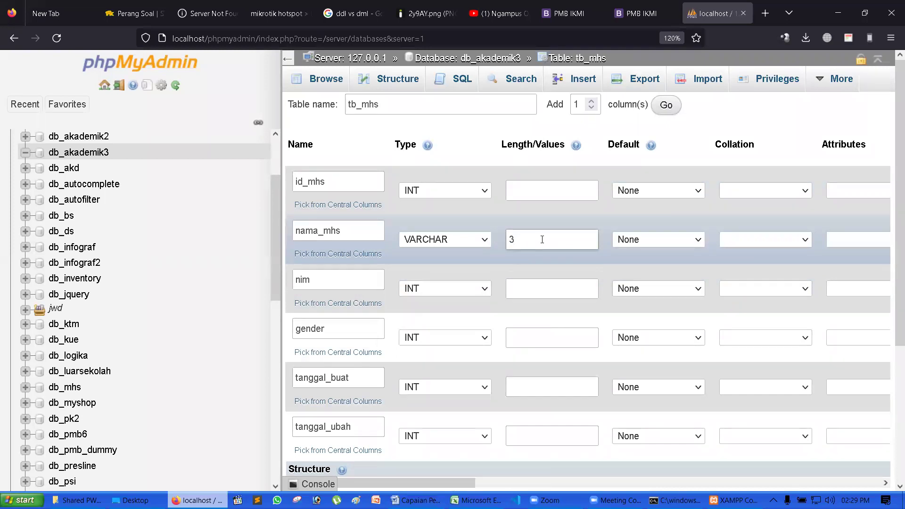
click(510, 232)
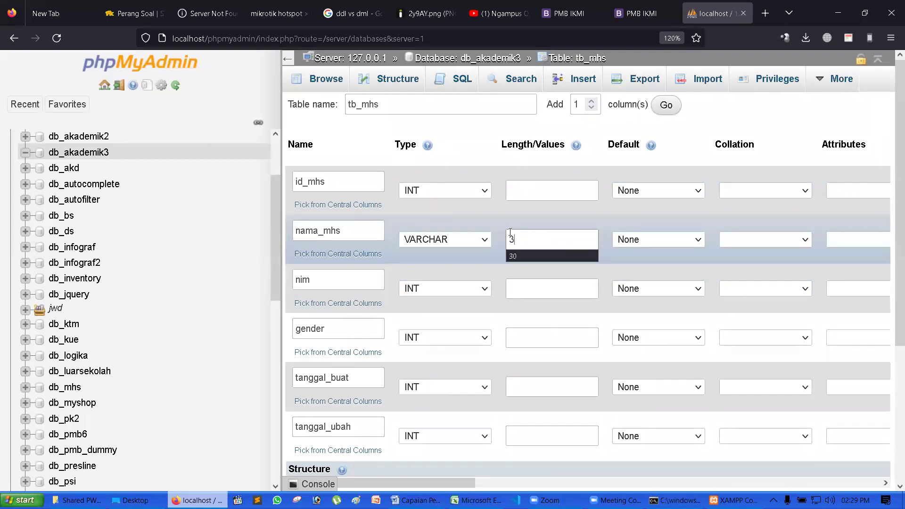
text(50)
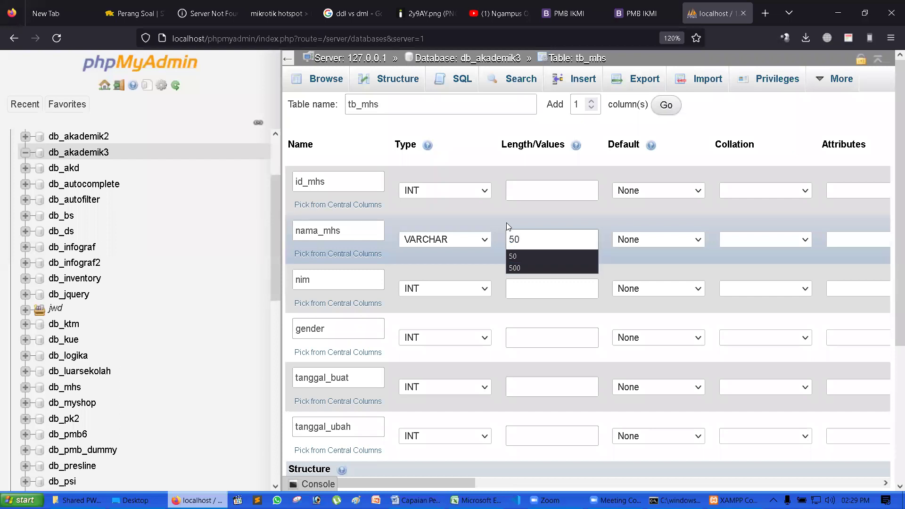
key(Escape)
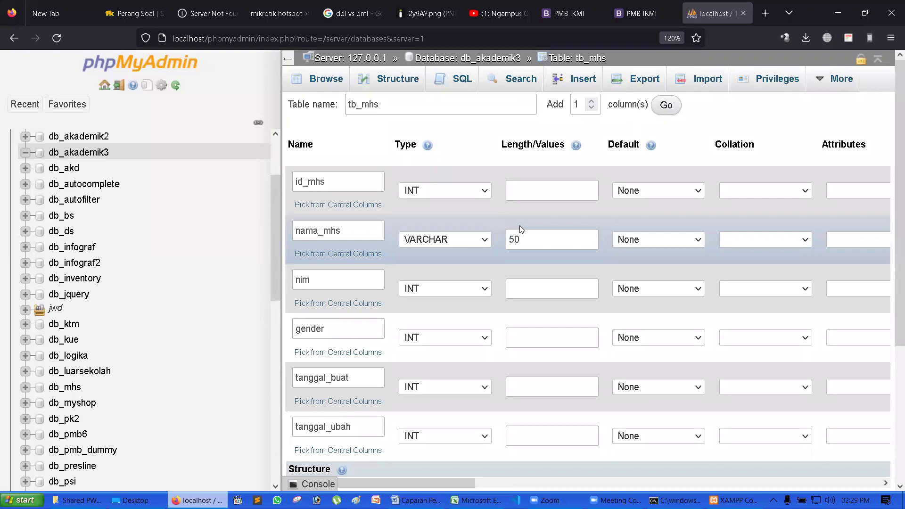
click(683, 245)
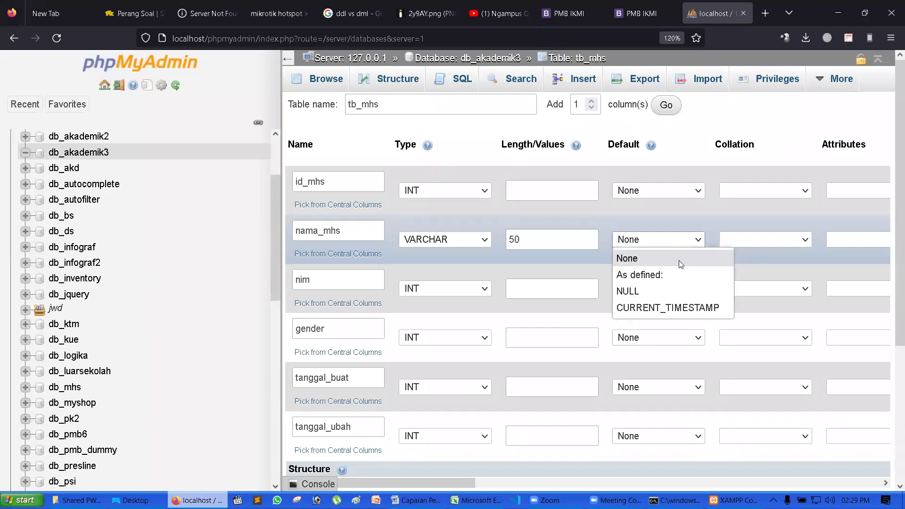
click(679, 261)
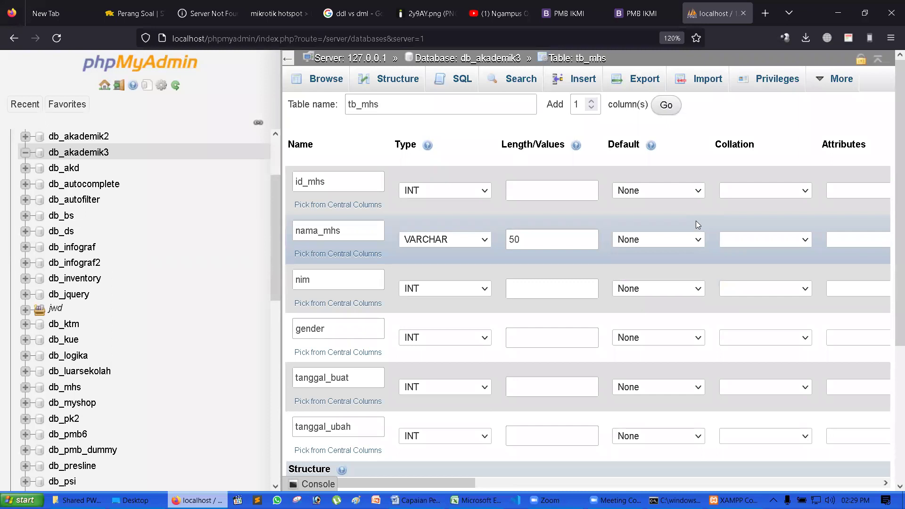
click(339, 280)
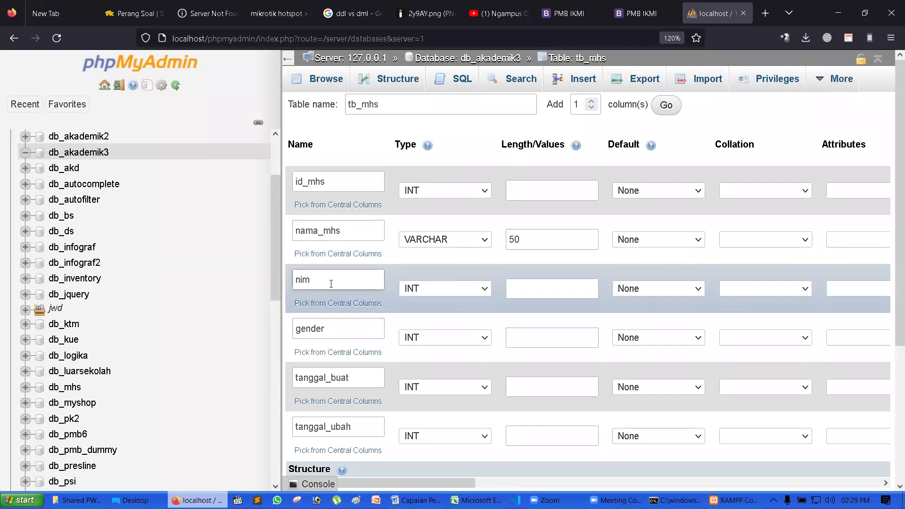
- Make nim a VARCHAR column with length 8
click(459, 288)
click(459, 288)
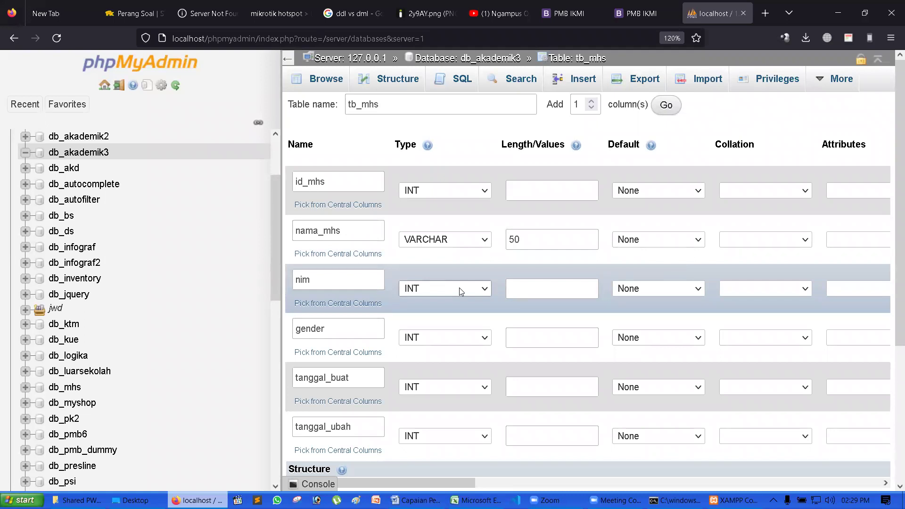
click(460, 289)
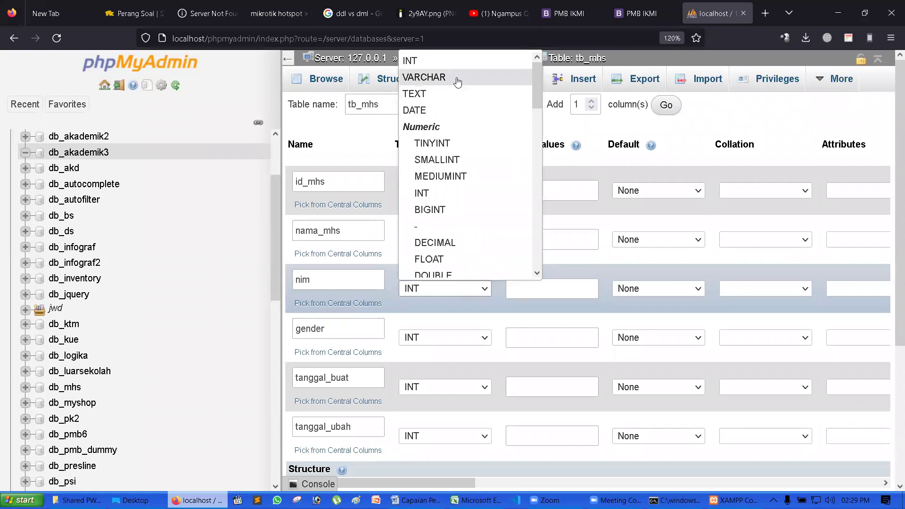
click(457, 83)
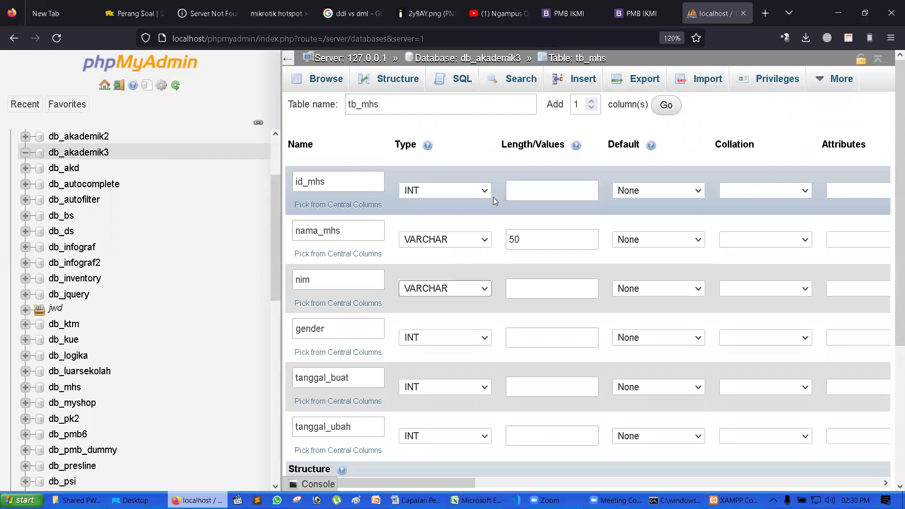
click(544, 285)
text(8)
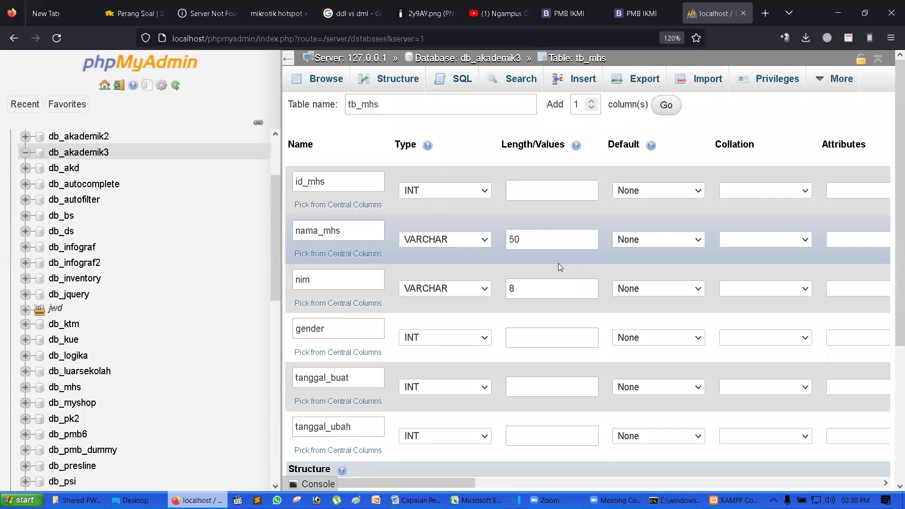
- Change nim's type to CHAR, keeping length 8, with a NULL default
click(454, 294)
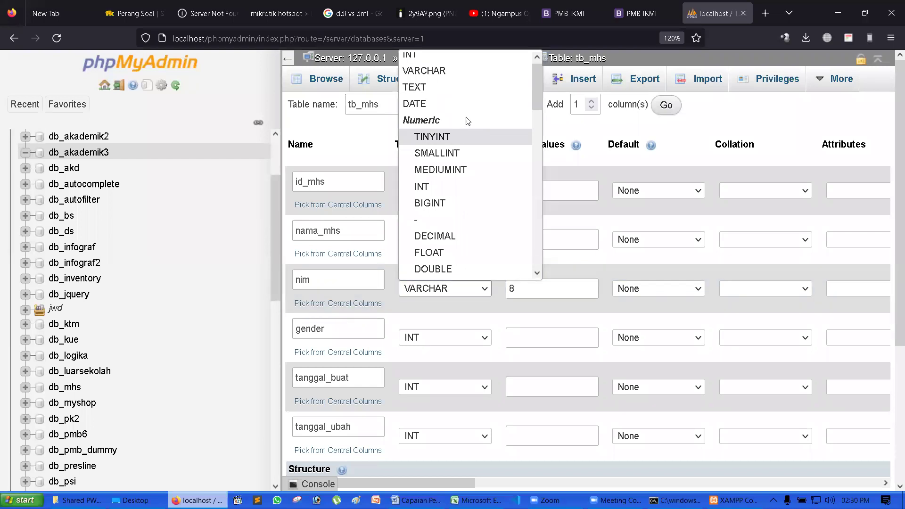
click(453, 62)
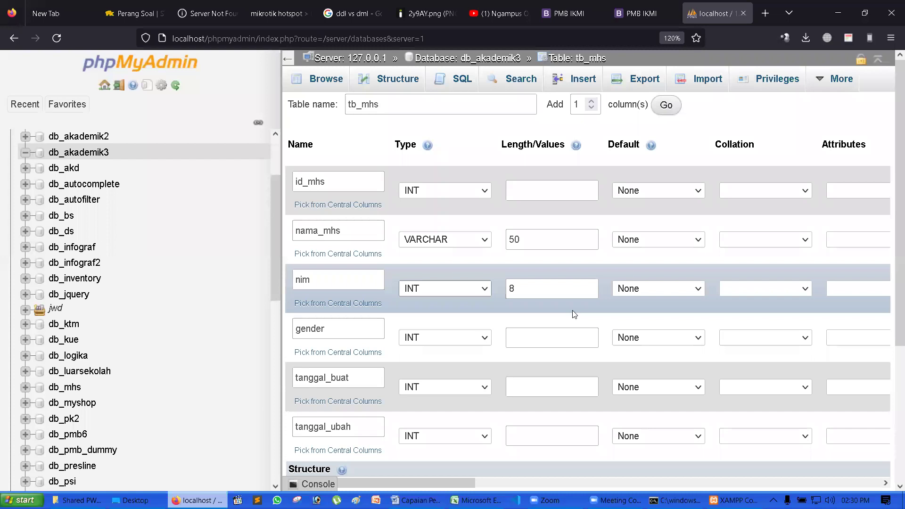
click(454, 290)
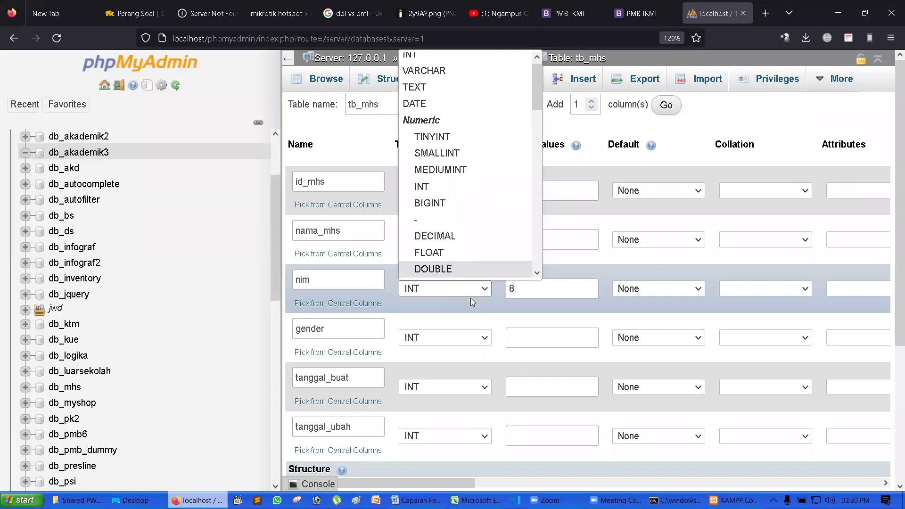
key(c)
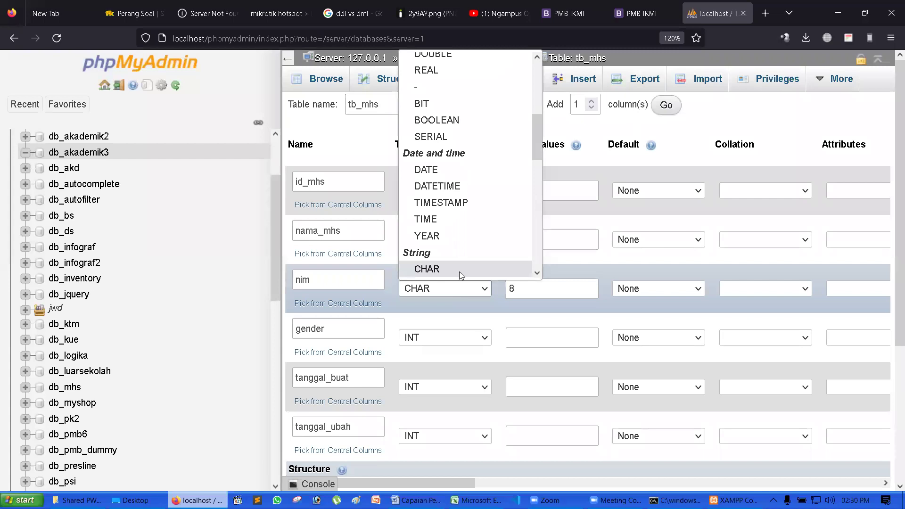
click(459, 271)
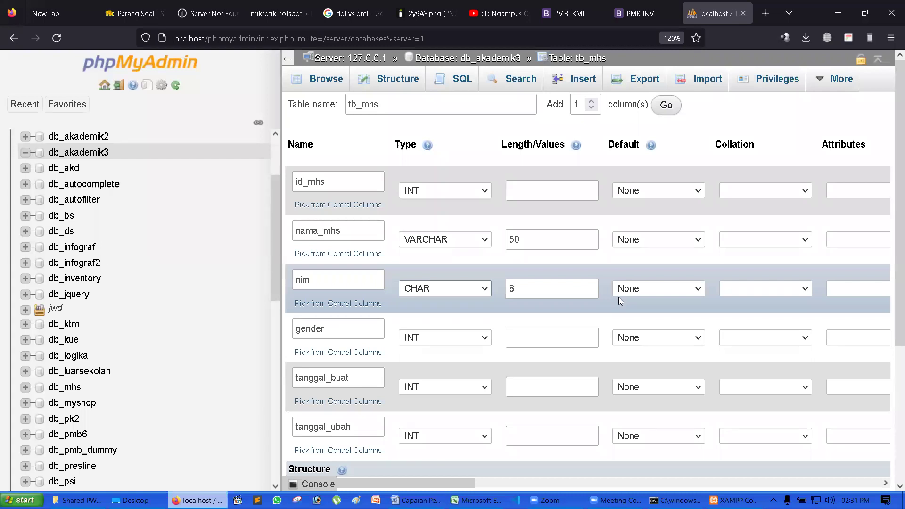
click(642, 291)
click(677, 339)
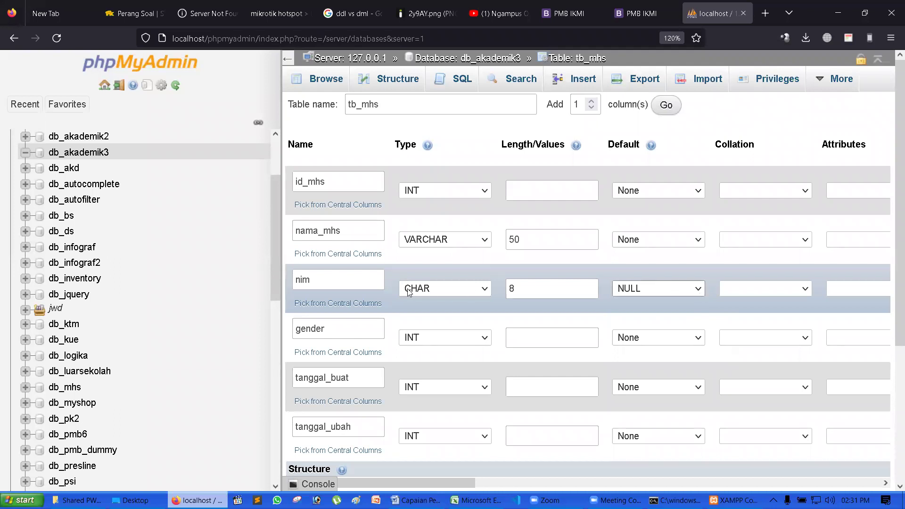
double_click(311, 279)
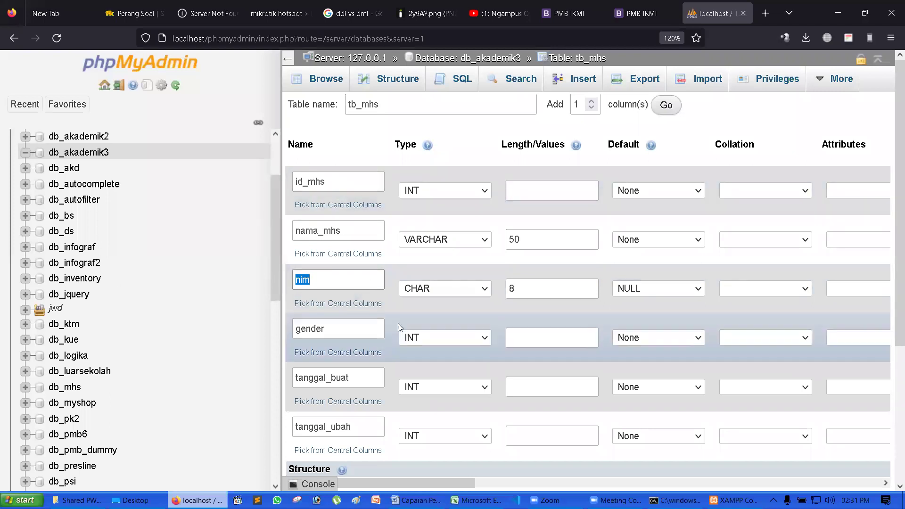
- Set the gender column to CHAR with length 1 after trying ENUM and VARCHAR
click(390, 309)
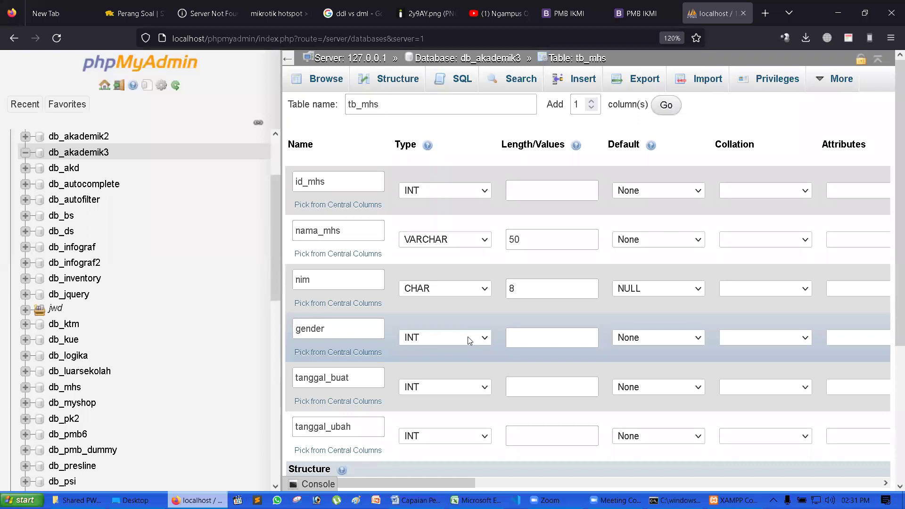
click(470, 341)
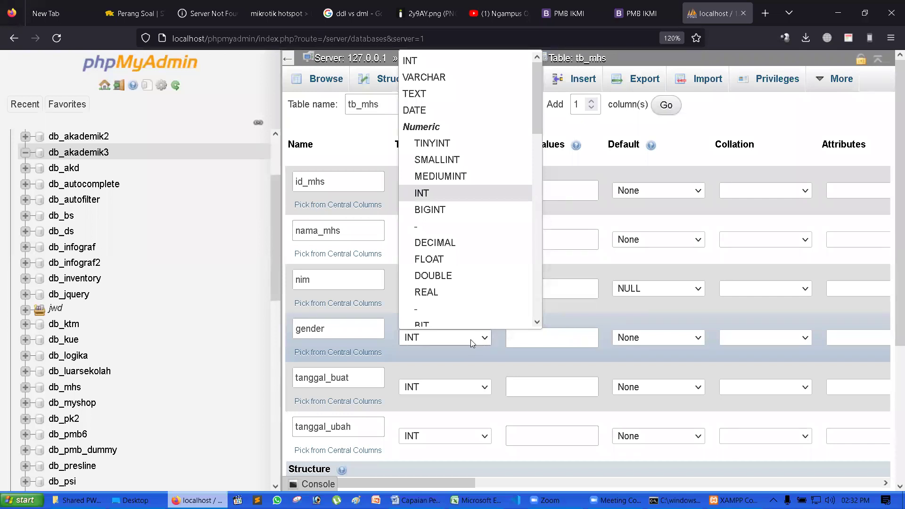
drag(537, 126, 545, 284)
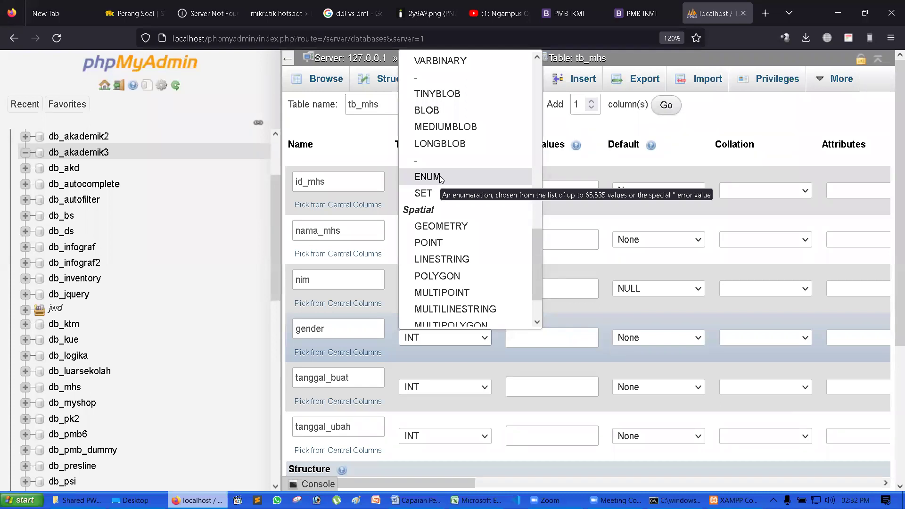
click(428, 177)
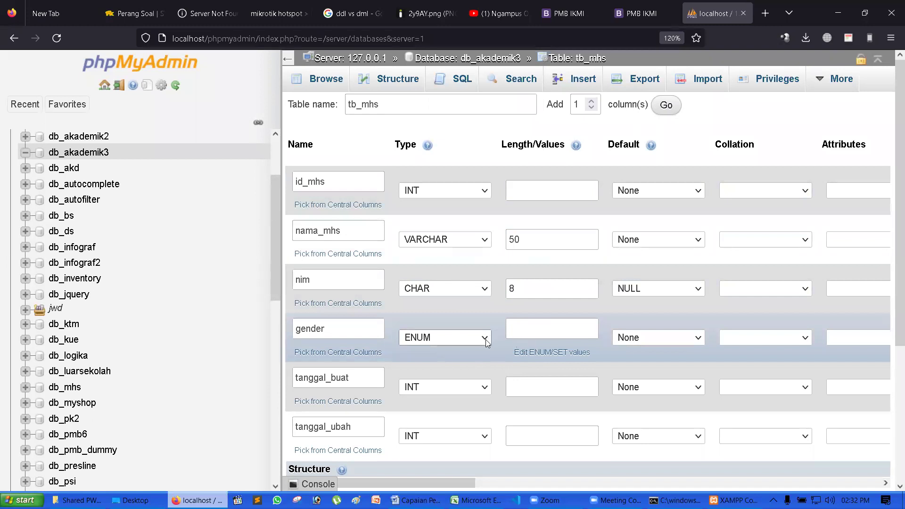
click(484, 341)
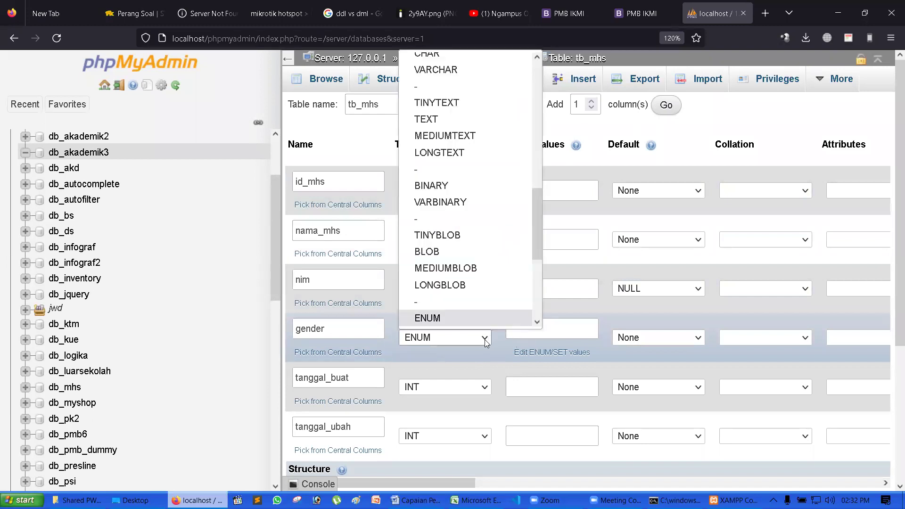
key(v)
key(Return)
click(520, 346)
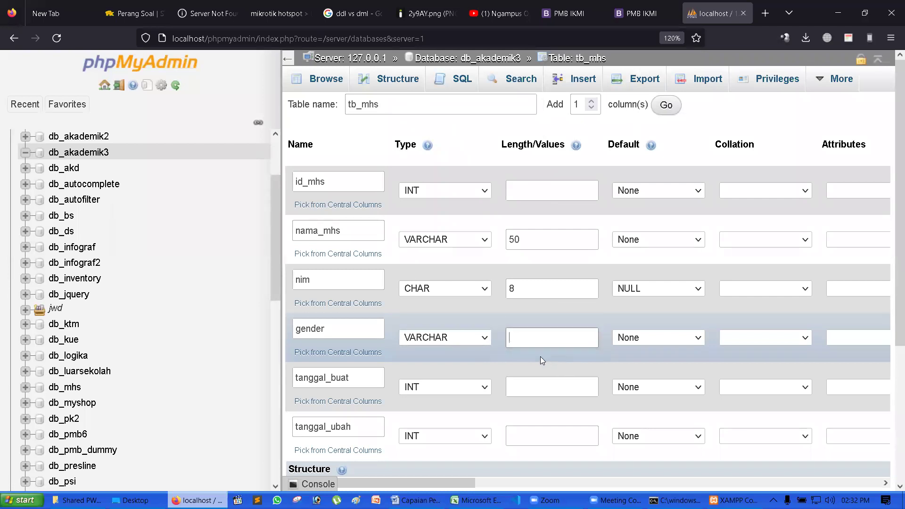
scroll(505, 355, down, 3)
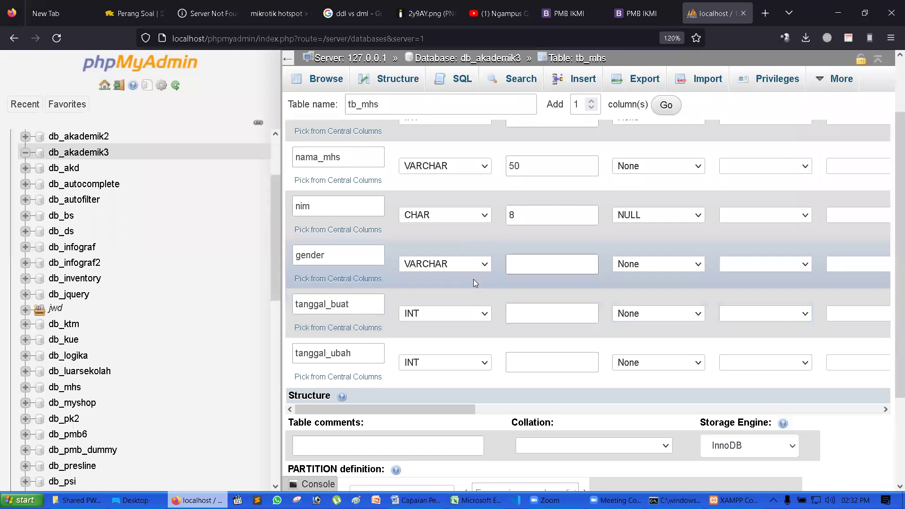
click(473, 263)
click(419, 479)
text(1)
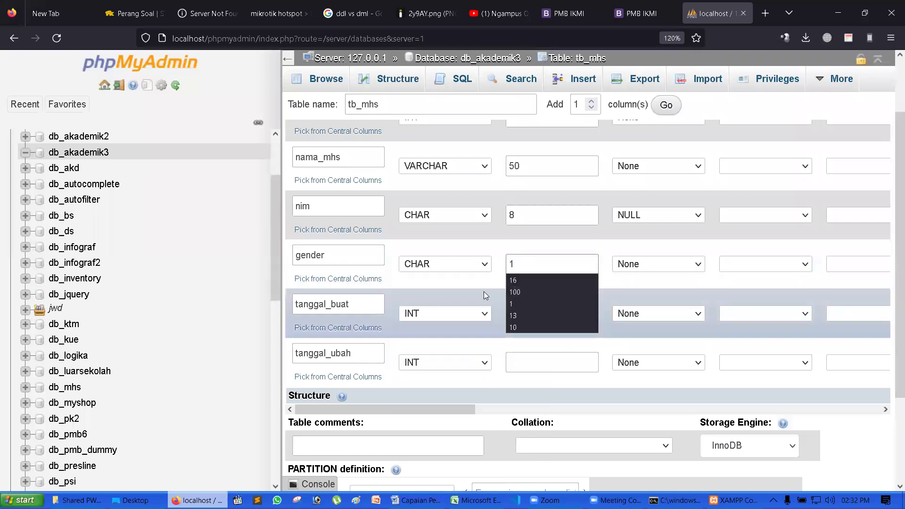
click(490, 292)
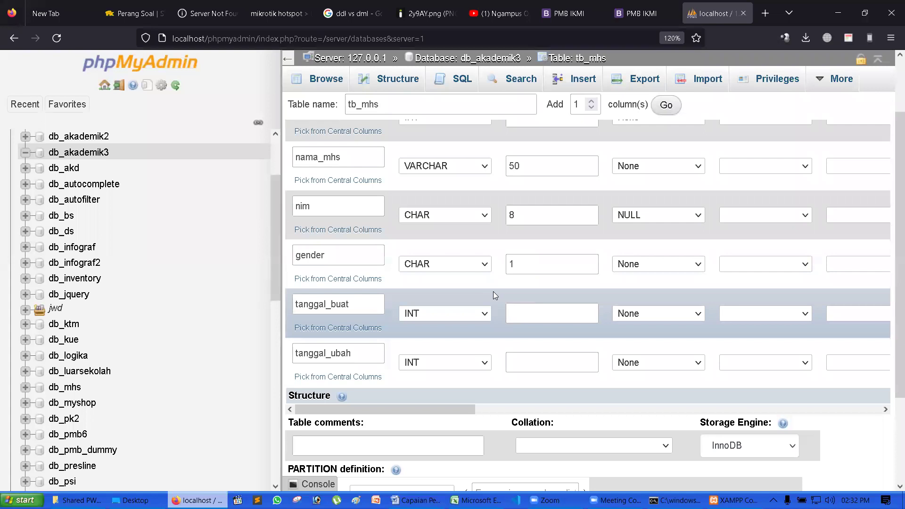
- Switch gender's type to VARCHAR and back, leaving it CHAR(1)
click(435, 264)
scroll(465, 293, up, 1)
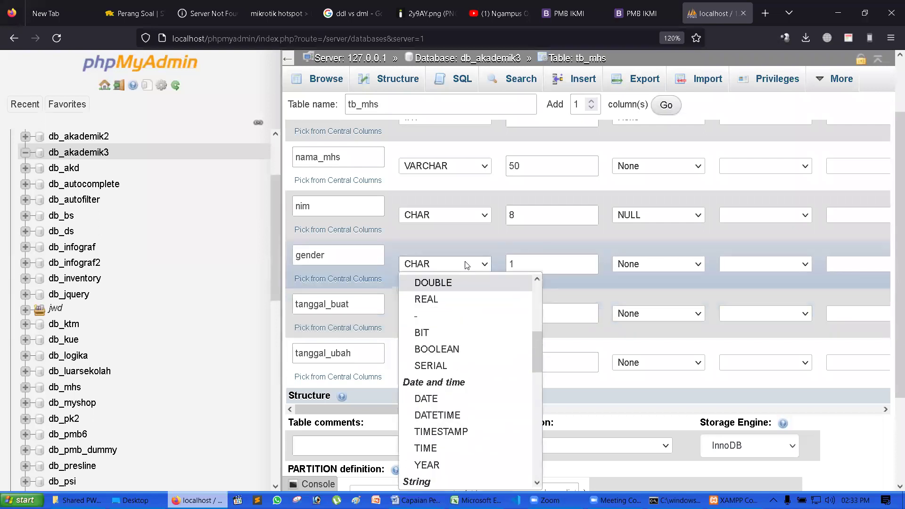
click(466, 264)
key(v)
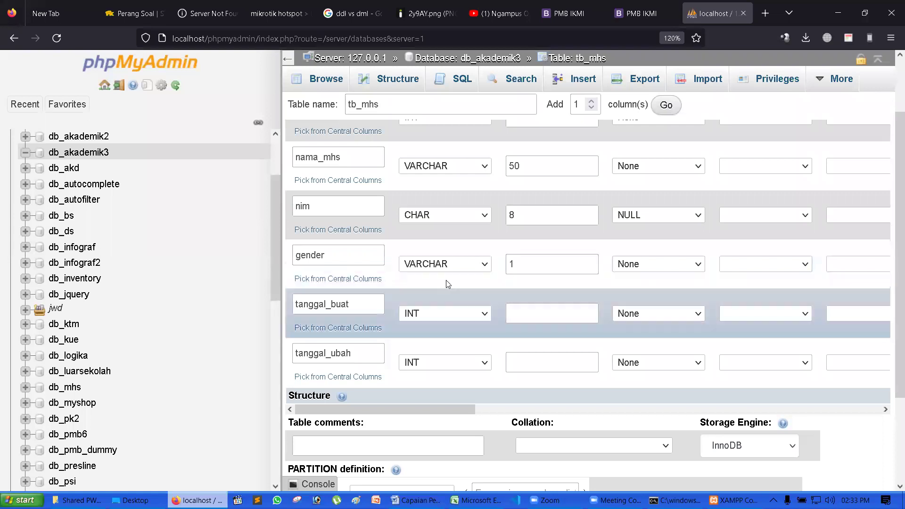
click(451, 265)
key(Up)
key(Return)
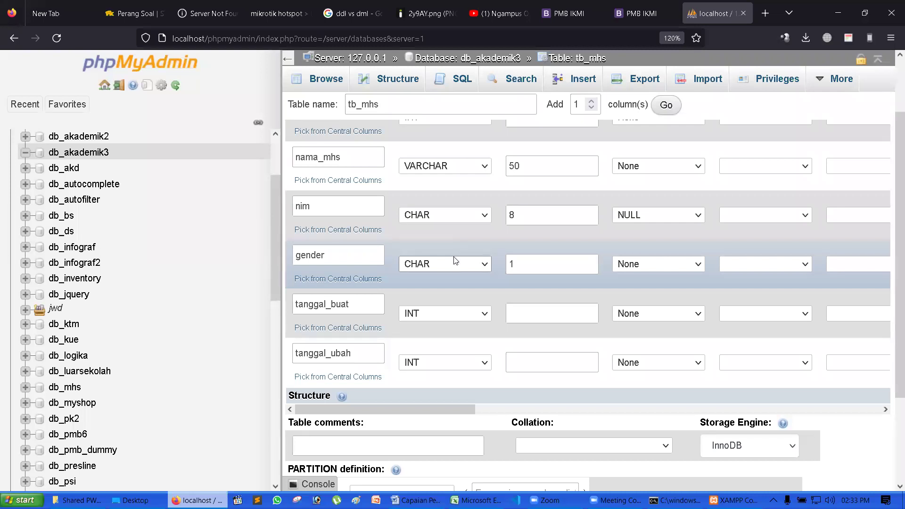
- Try TINYINT and then DATETIME as the type for the tanggal_buat column
click(471, 314)
key(t)
key(i)
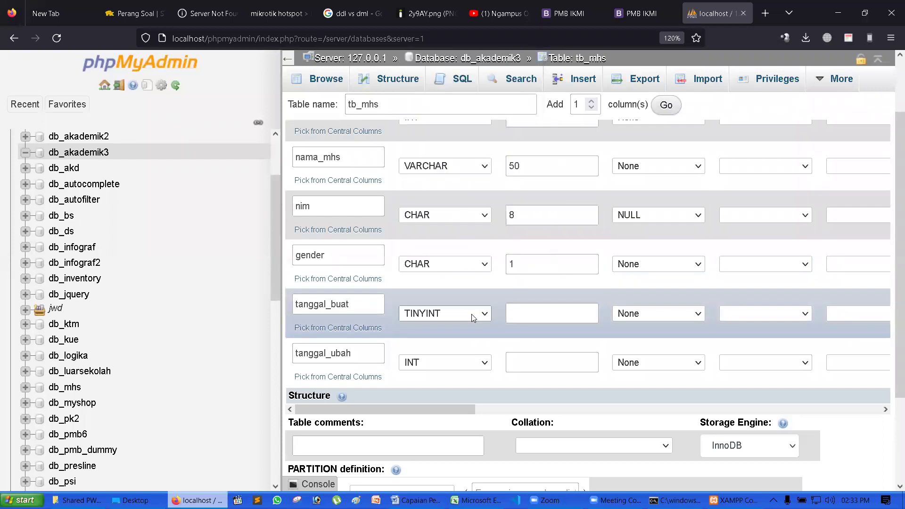
click(472, 314)
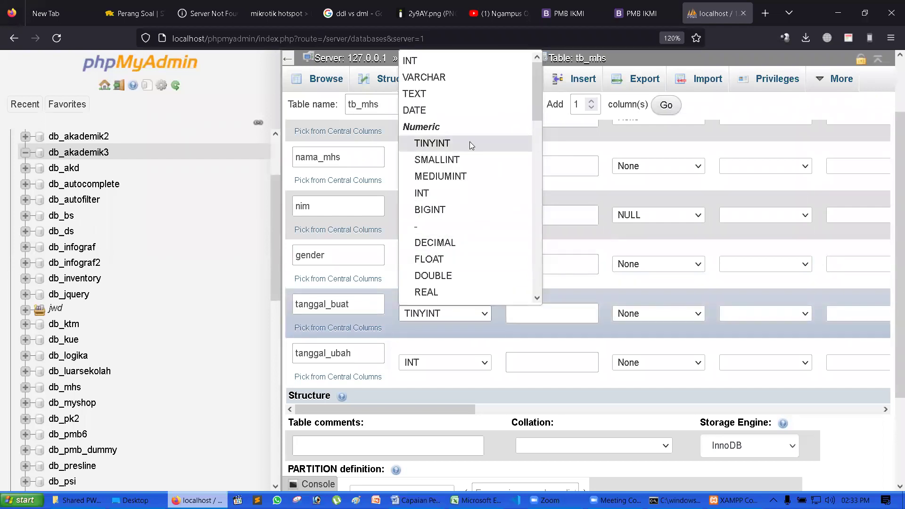
scroll(470, 141, down, 12)
scroll(472, 146, down, 2)
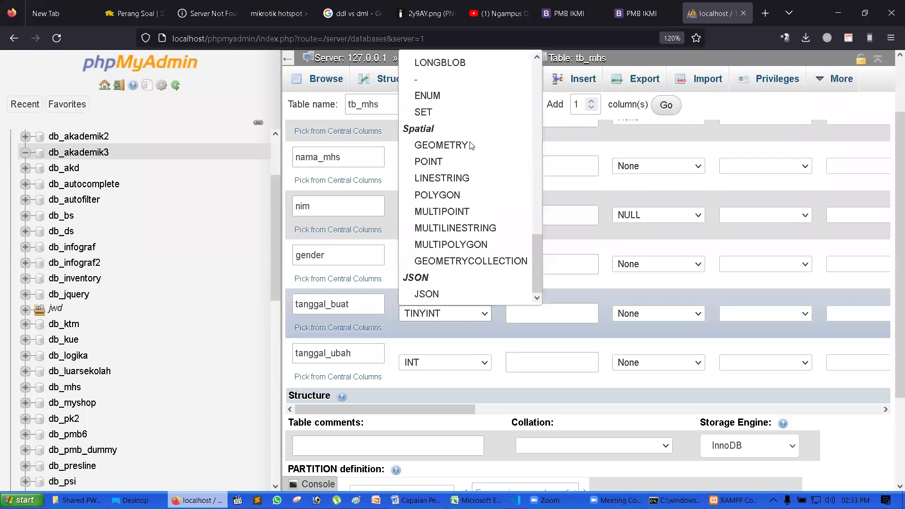
scroll(469, 139, up, 11)
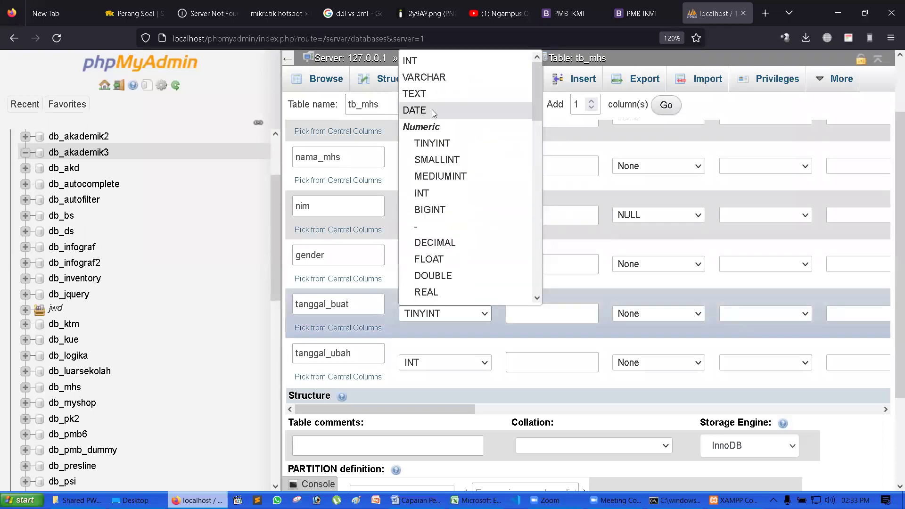
scroll(466, 212, down, 4)
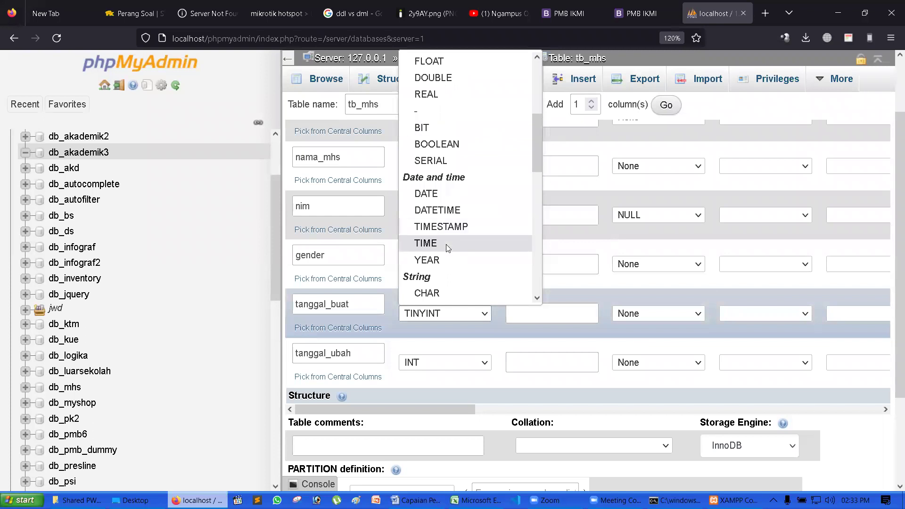
click(461, 211)
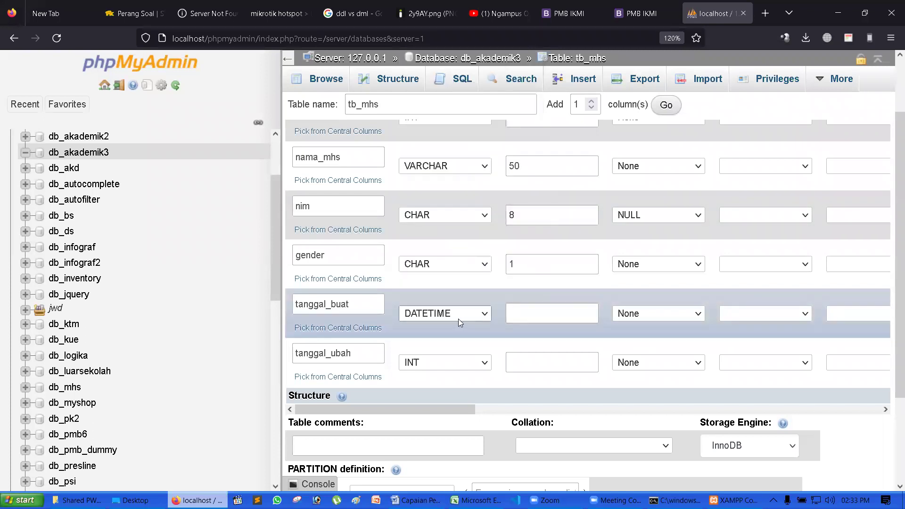
- Change tanggal_buat's type to TIMESTAMP from the Date and time group
click(486, 317)
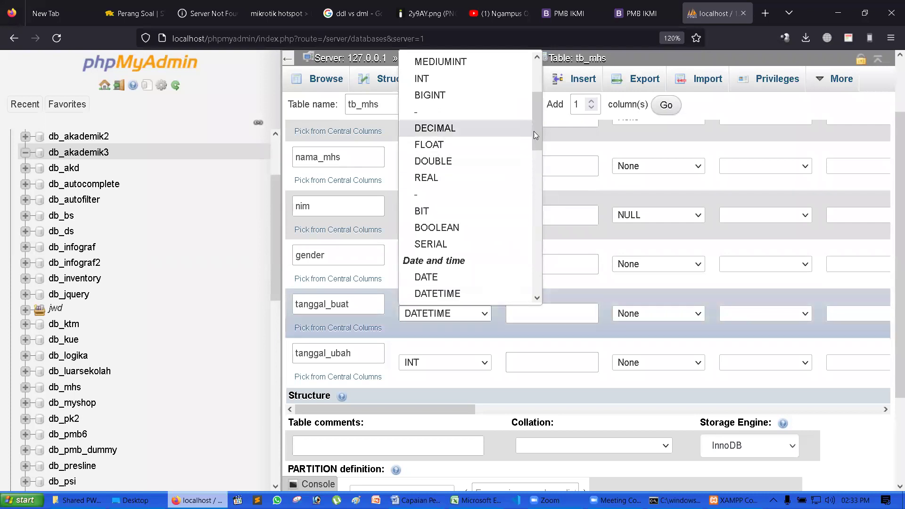
scroll(538, 137, down, 2)
click(478, 259)
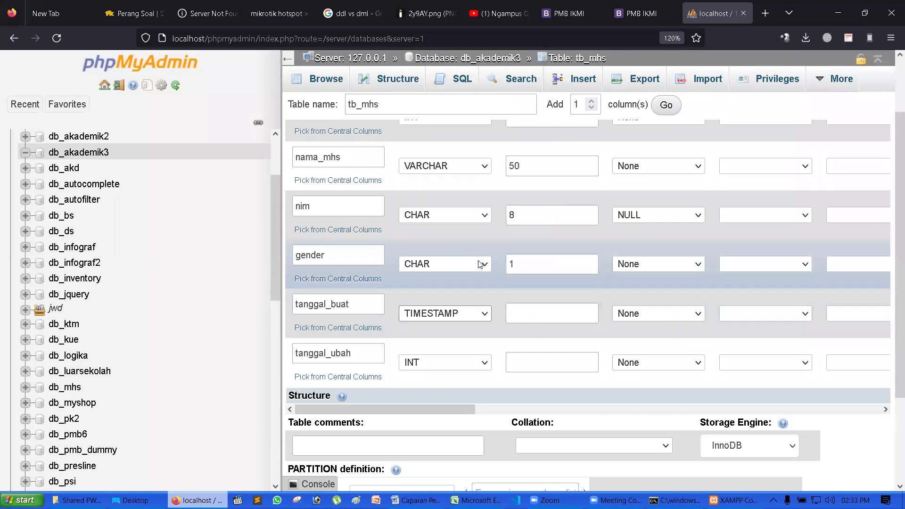
click(486, 316)
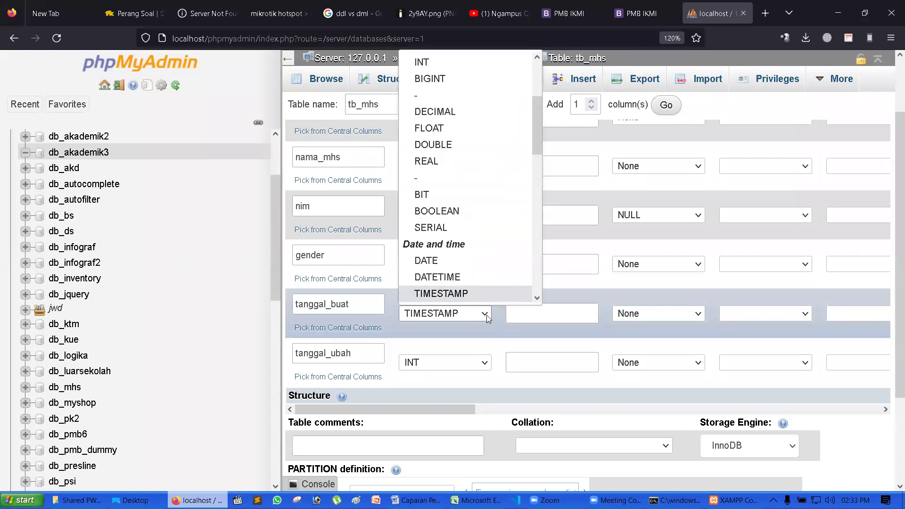
scroll(536, 137, down, 2)
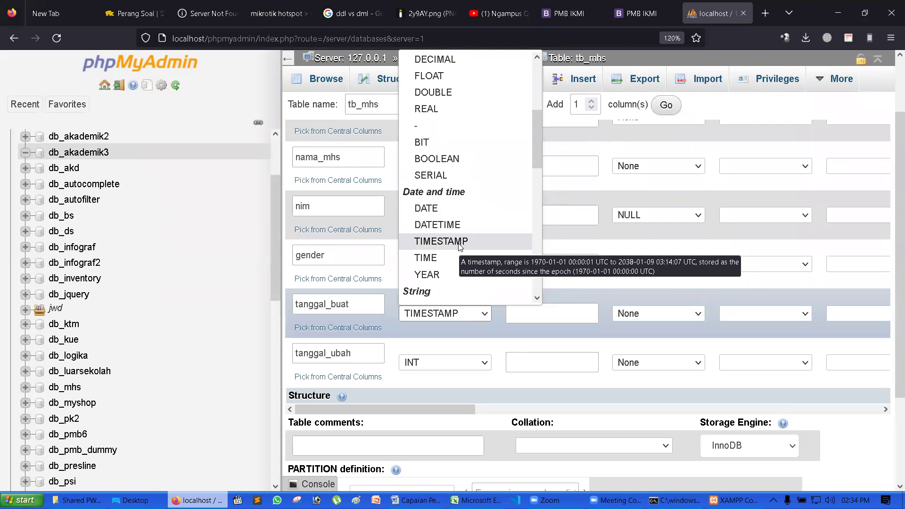
click(459, 244)
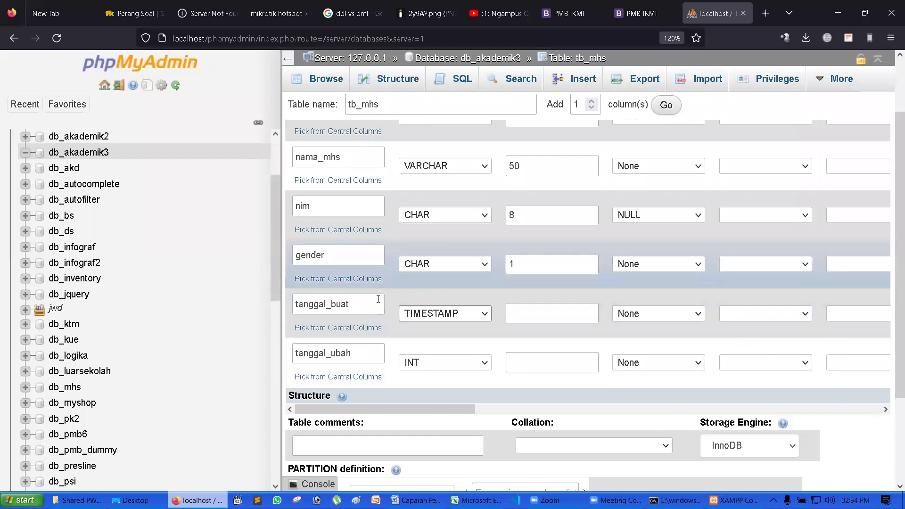
click(446, 314)
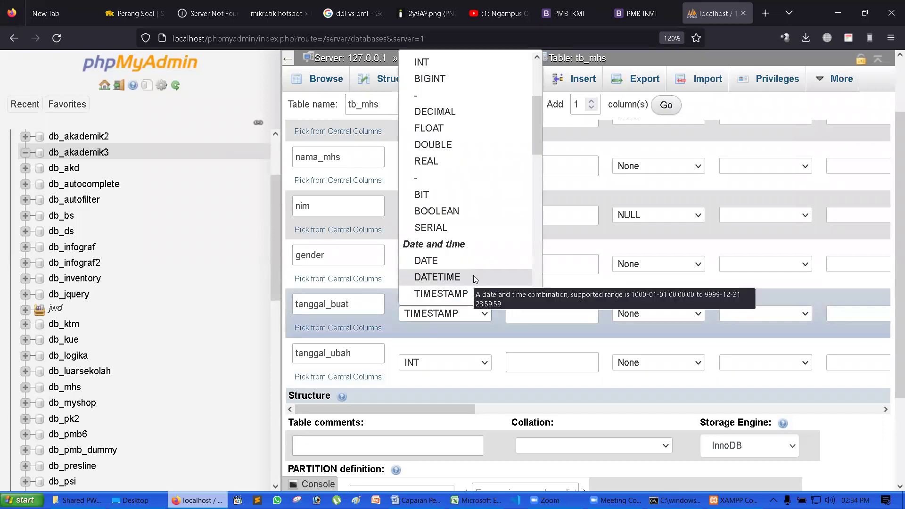
click(461, 295)
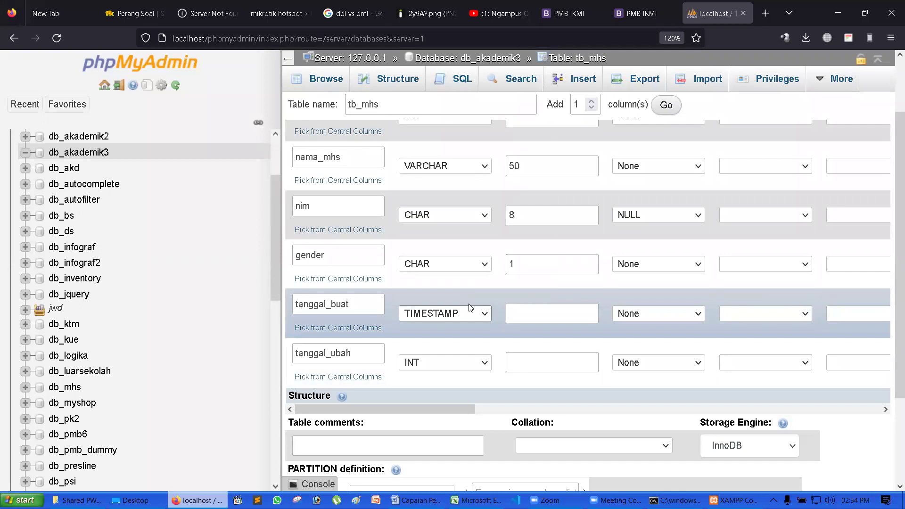
scroll(460, 313, down, 3)
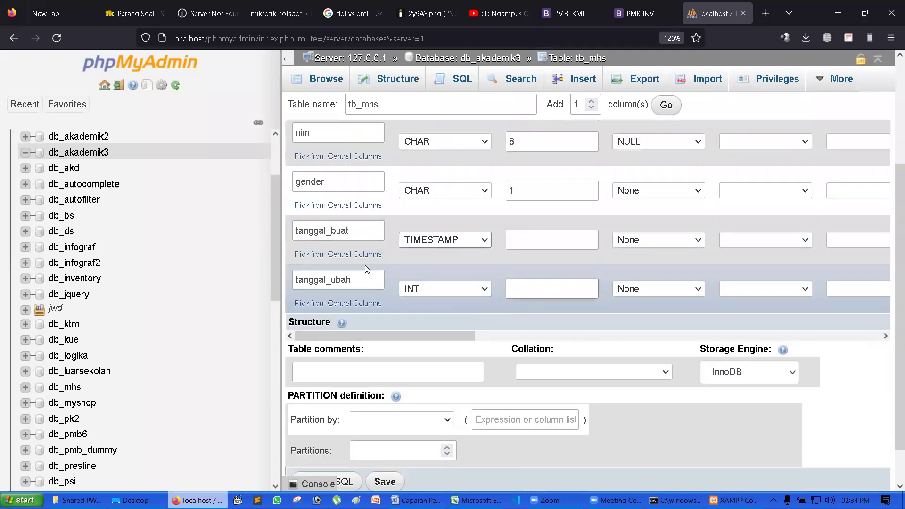
- Make tanggal_ubah a TIMESTAMP column
click(468, 290)
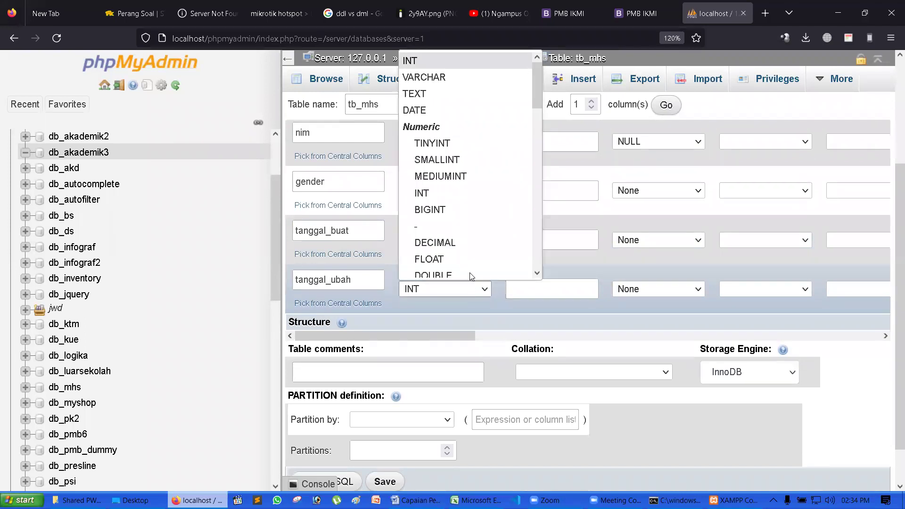
text(do)
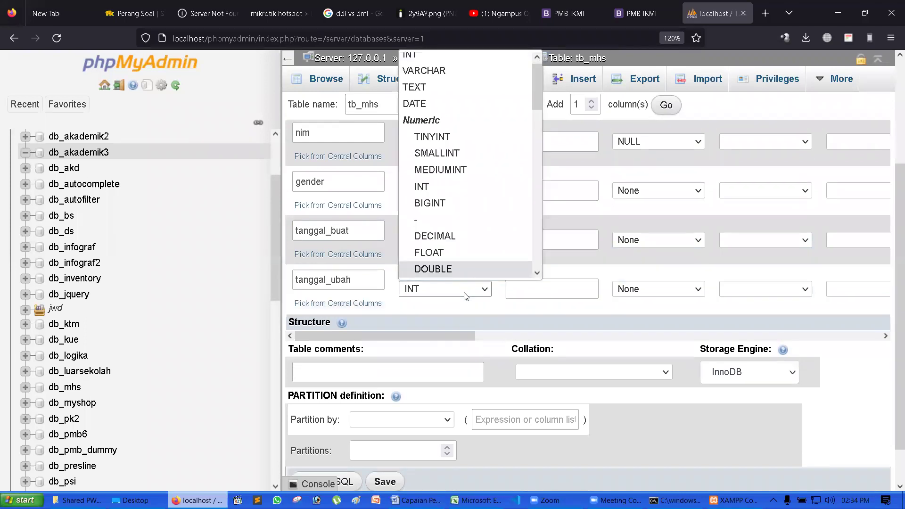
text(tim)
key(Return)
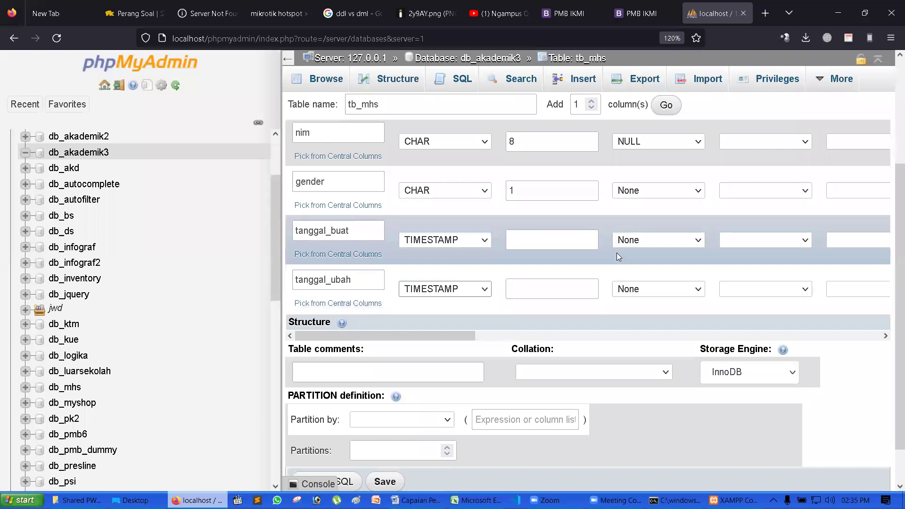
scroll(617, 253, up, 2)
scroll(643, 234, up, 2)
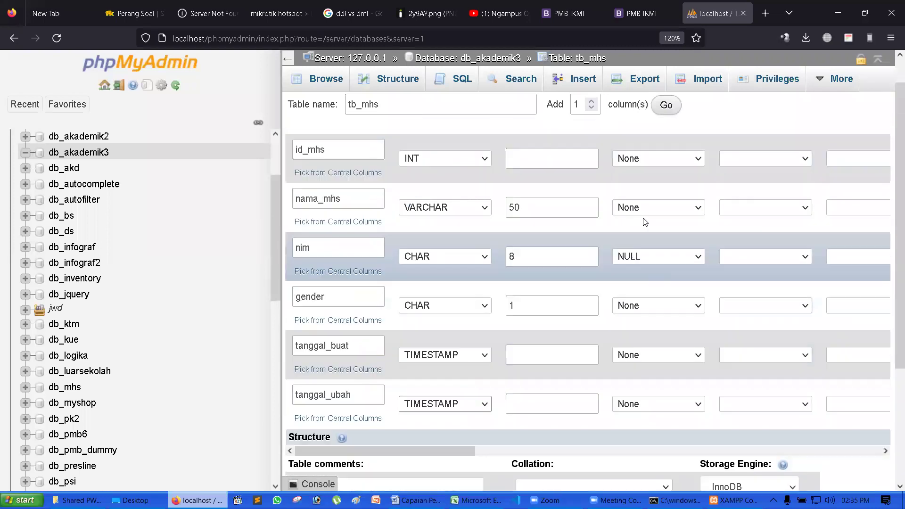
drag(609, 144, 653, 147)
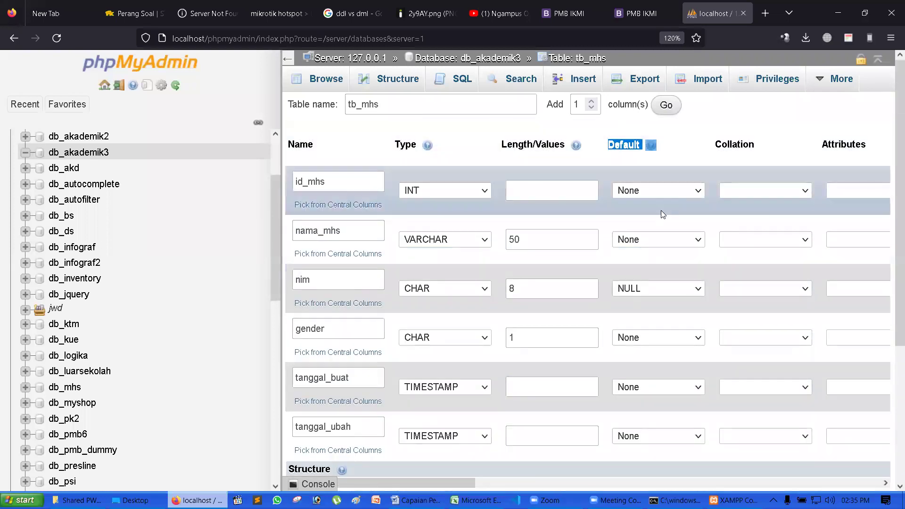
scroll(616, 217, down, 2)
- Leave nim's default as NULL and set gender's default to NULL
click(641, 215)
click(636, 220)
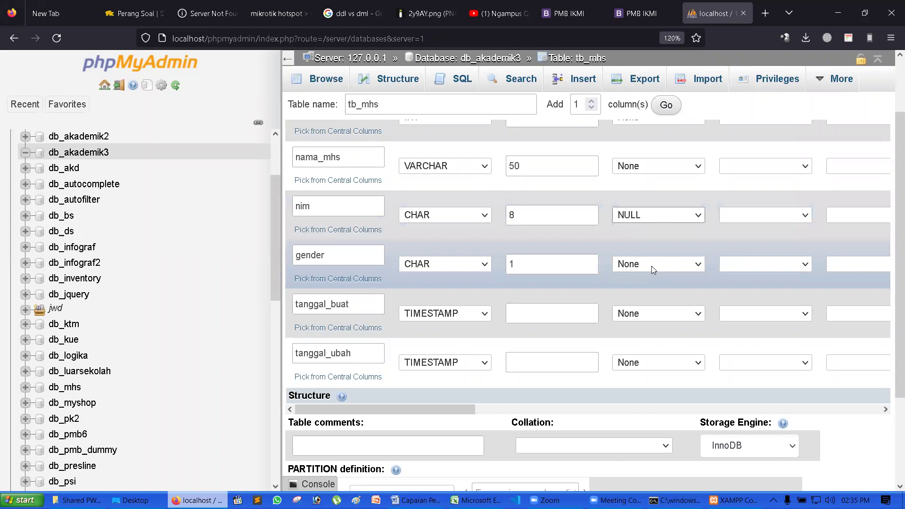
click(651, 266)
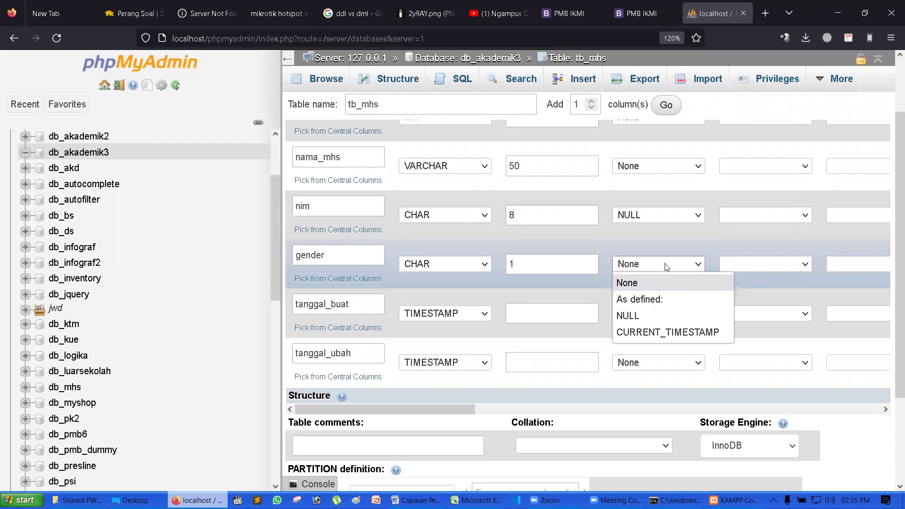
click(642, 321)
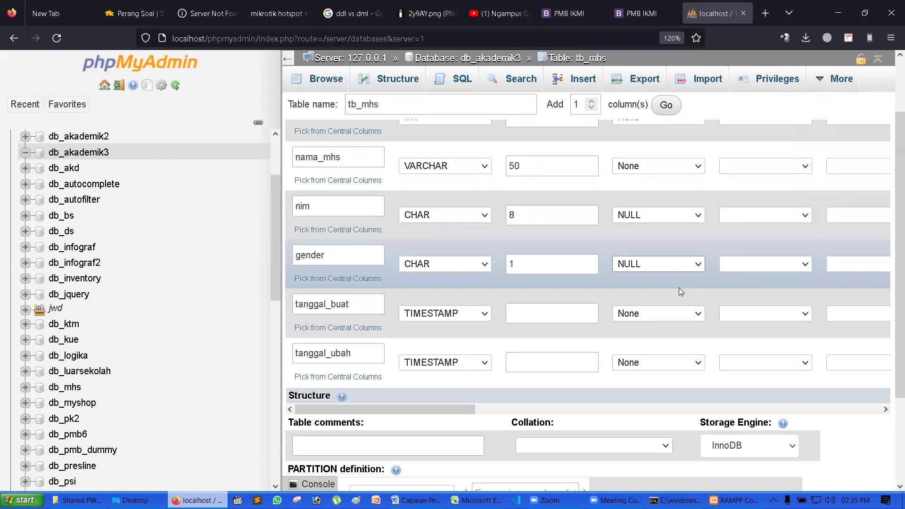
- Set both tanggal_buat and tanggal_ubah to default to CURRENT_TIMESTAMP
scroll(671, 278, down, 3)
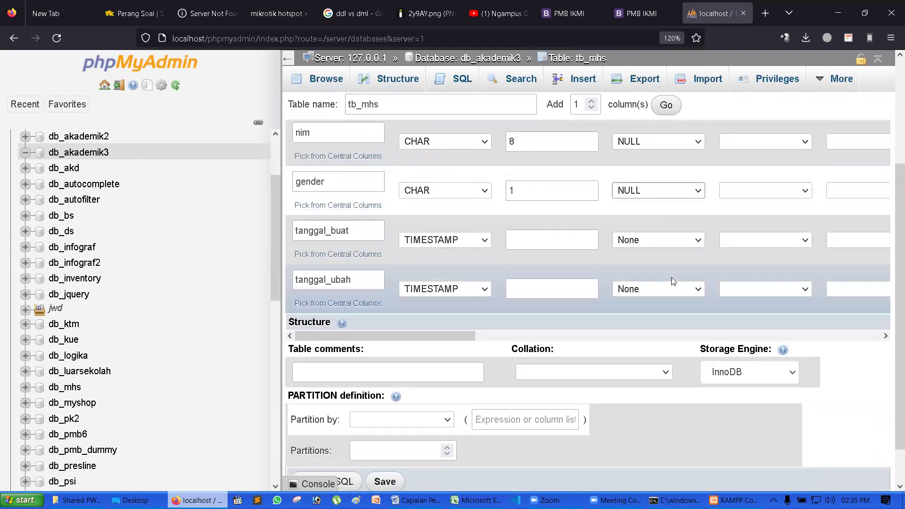
click(663, 238)
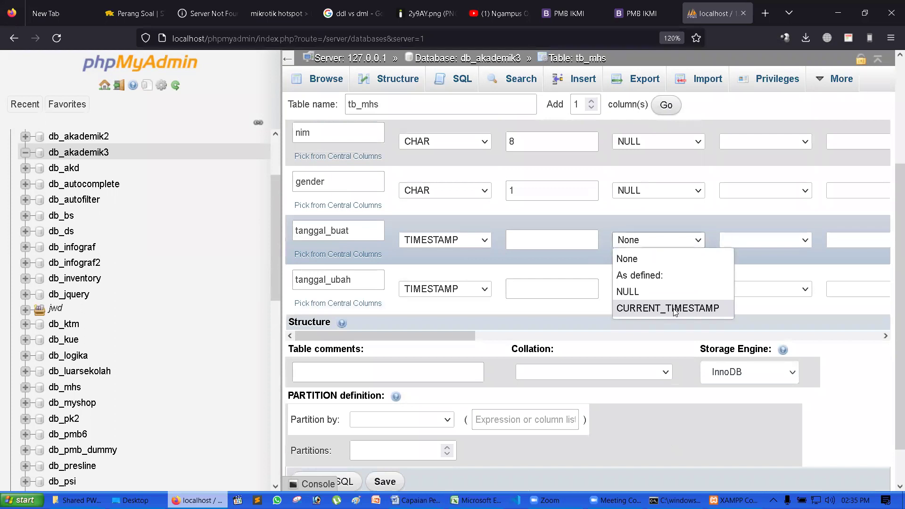
click(675, 309)
click(653, 290)
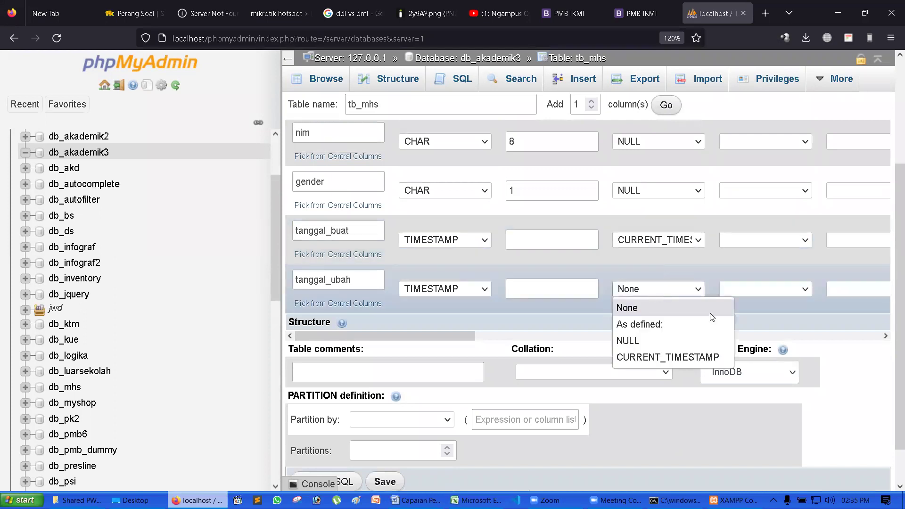
click(667, 360)
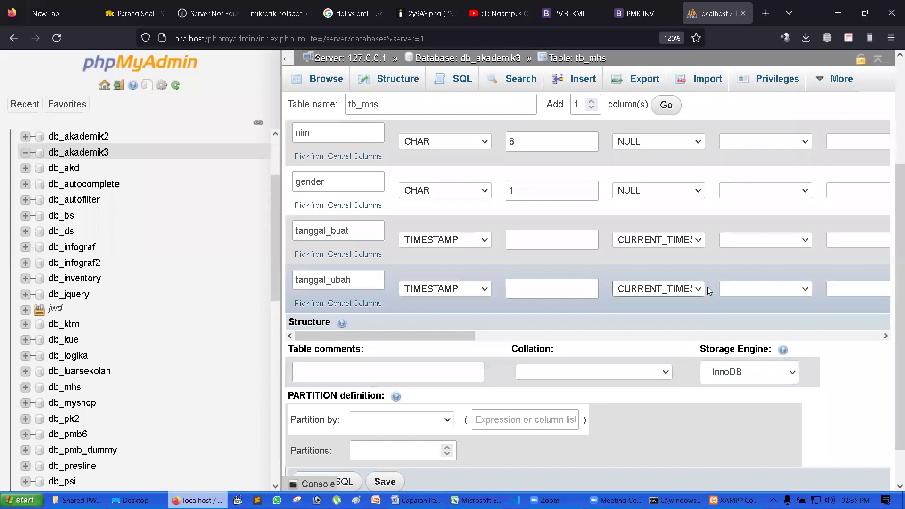
scroll(733, 248, up, 3)
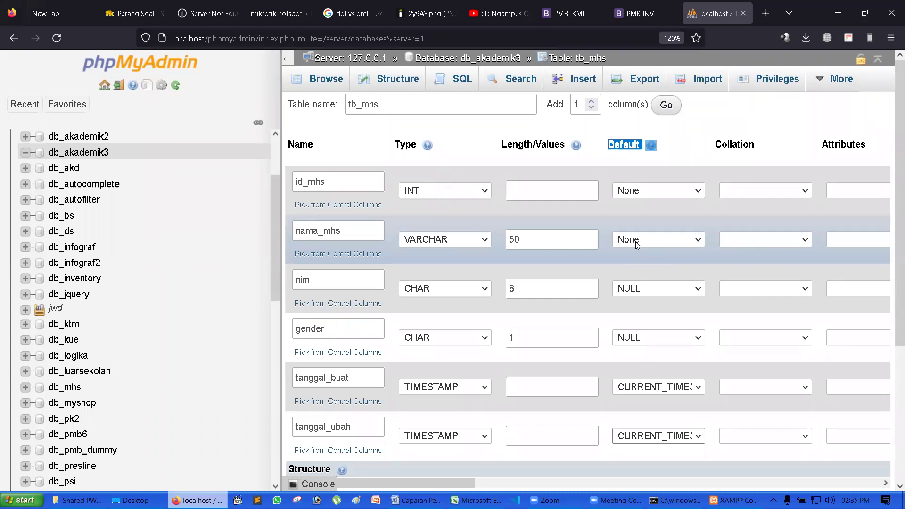
scroll(627, 213, down, 4)
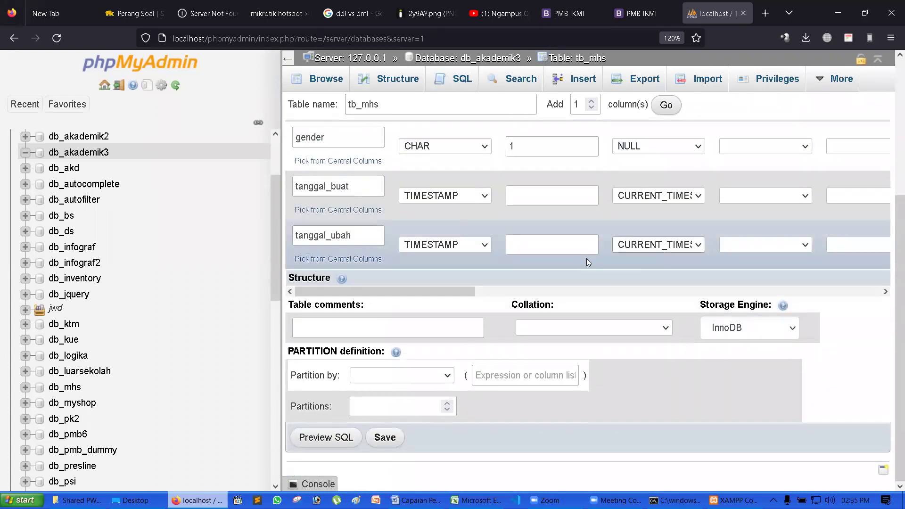
click(322, 443)
drag(385, 221, 437, 96)
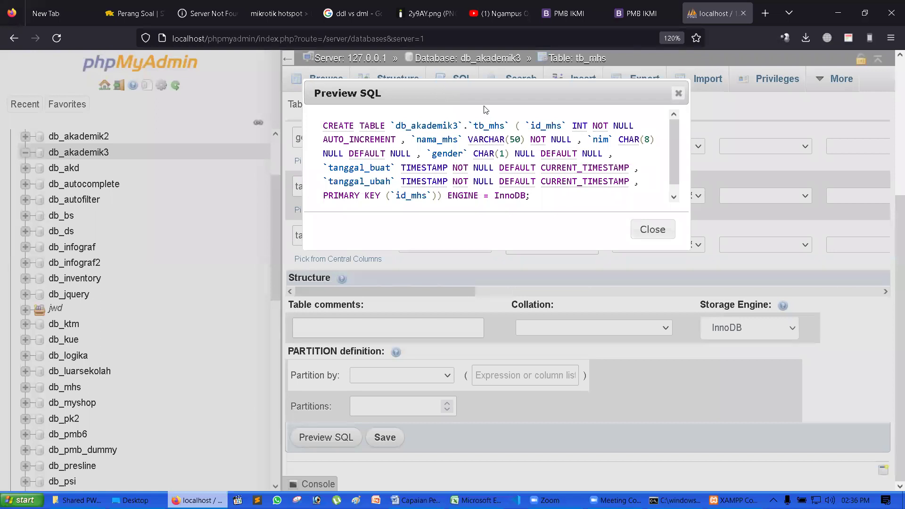
drag(324, 128, 357, 128)
drag(320, 130, 390, 128)
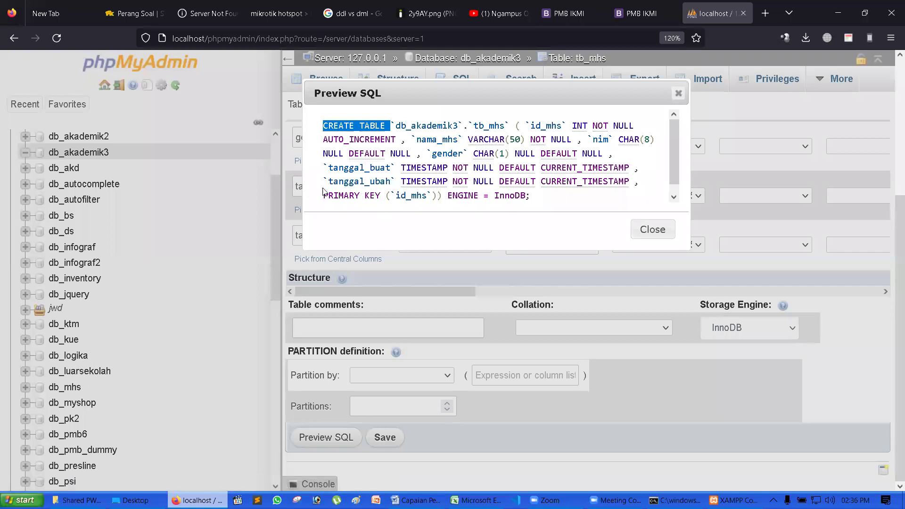
click(311, 129)
drag(325, 129, 537, 201)
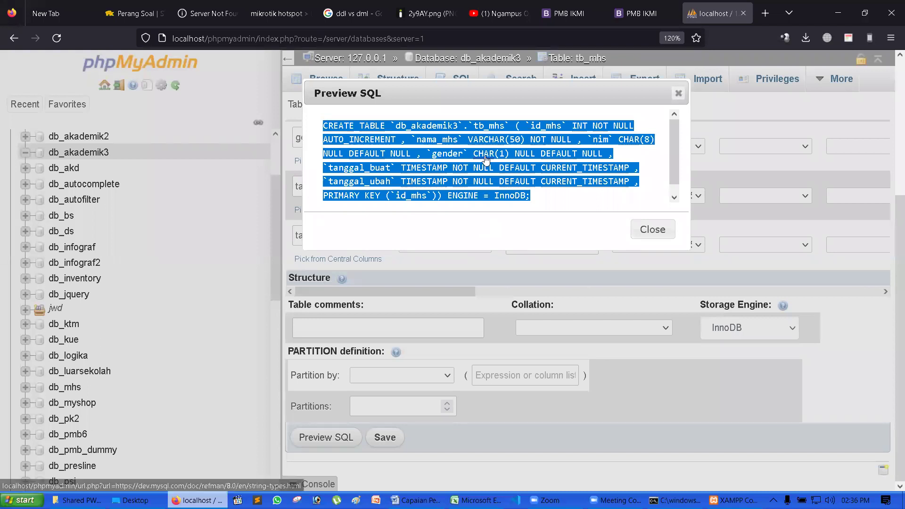
click(651, 231)
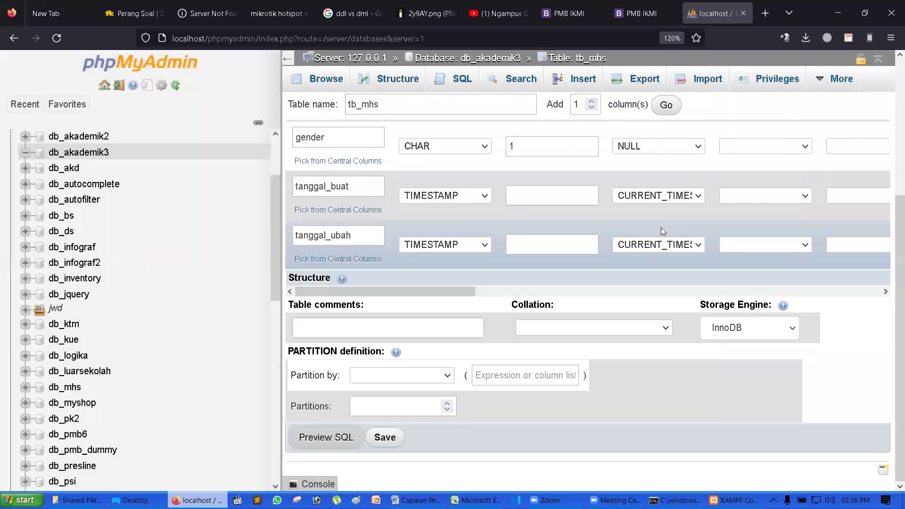
- Save tb_mhs, view its structure, then return to the Word course document
scroll(473, 194, up, 3)
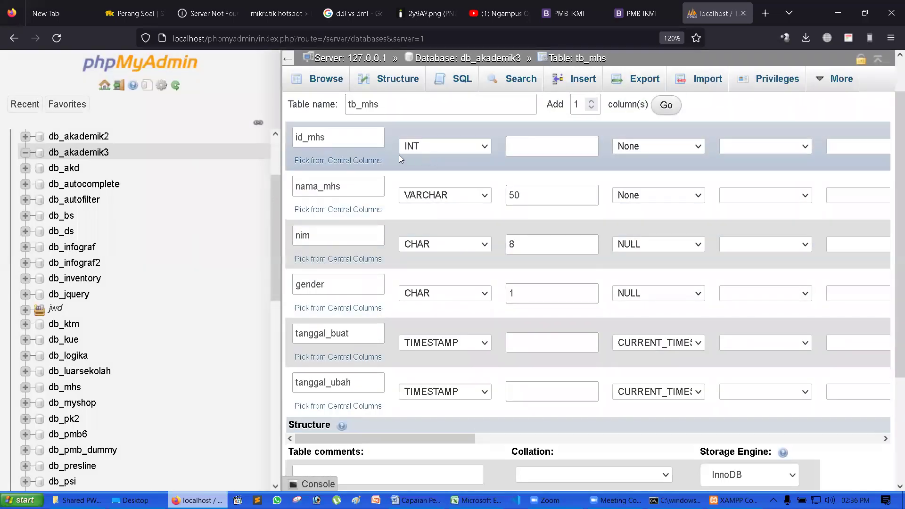
scroll(598, 296, down, 3)
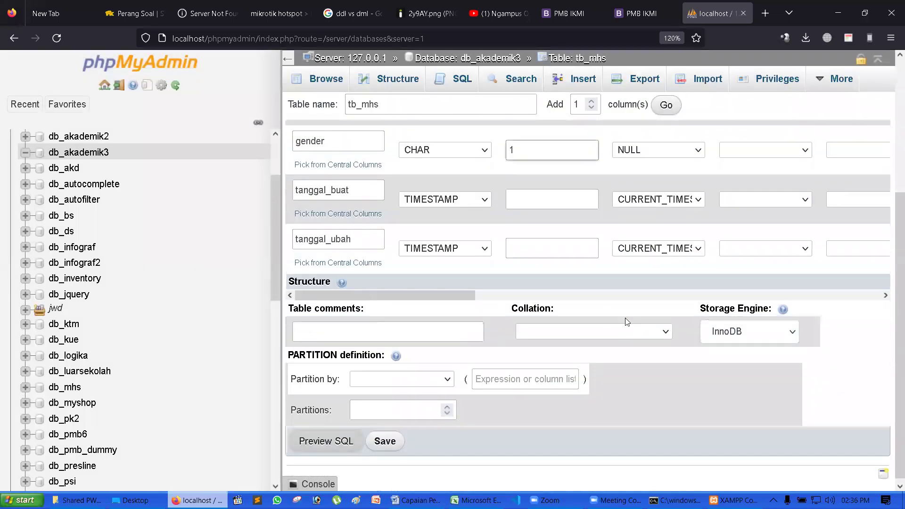
click(389, 444)
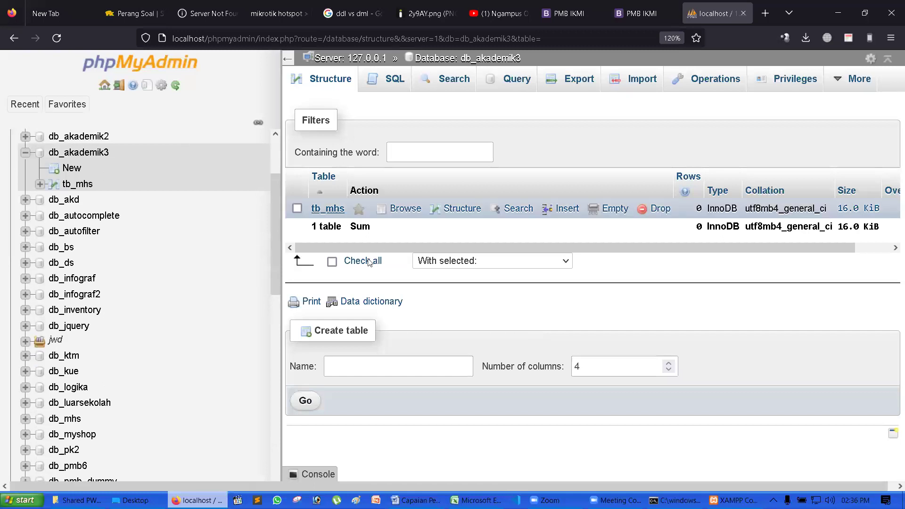
click(328, 208)
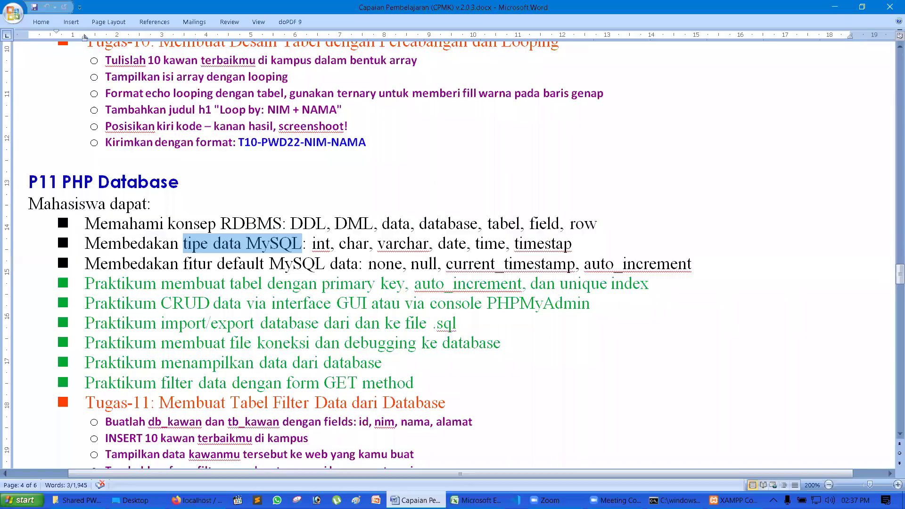
click(415, 500)
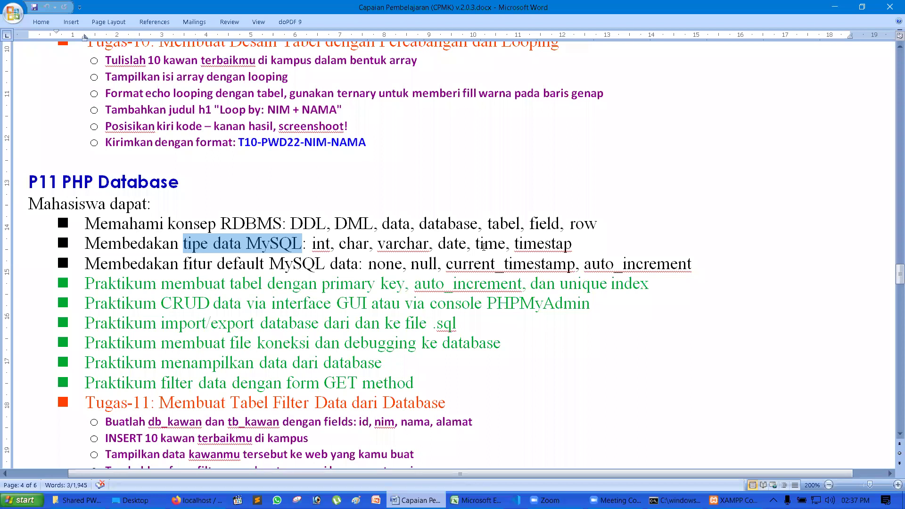
drag(184, 263, 495, 264)
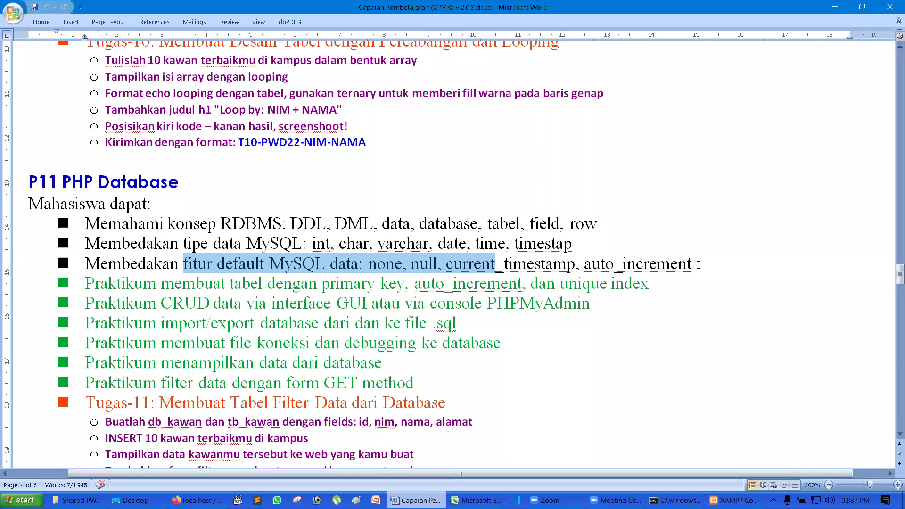
double_click(321, 243)
double_click(348, 243)
click(348, 242)
click(400, 243)
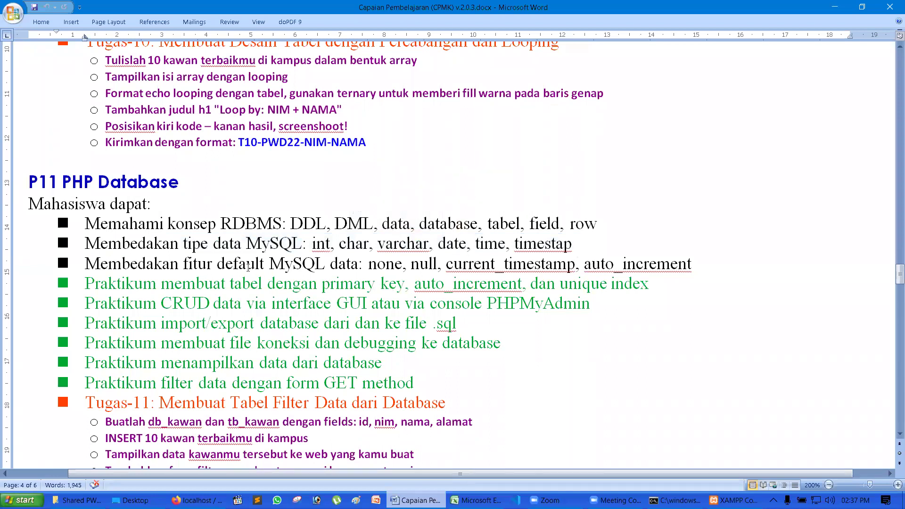
double_click(386, 264)
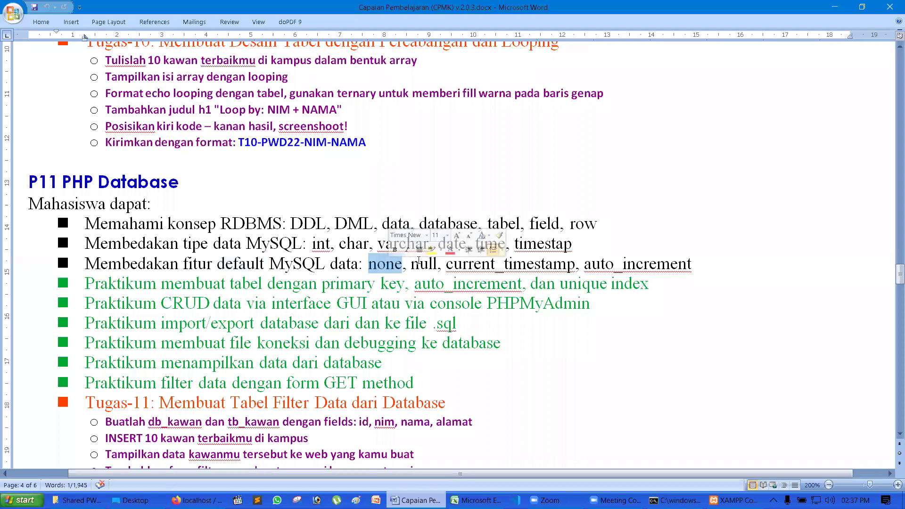
double_click(422, 263)
click(475, 263)
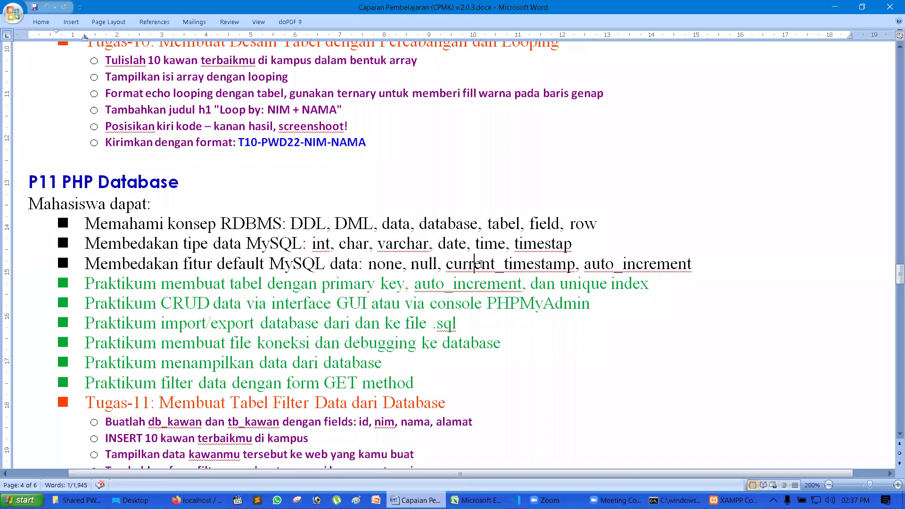
click(585, 264)
double_click(585, 264)
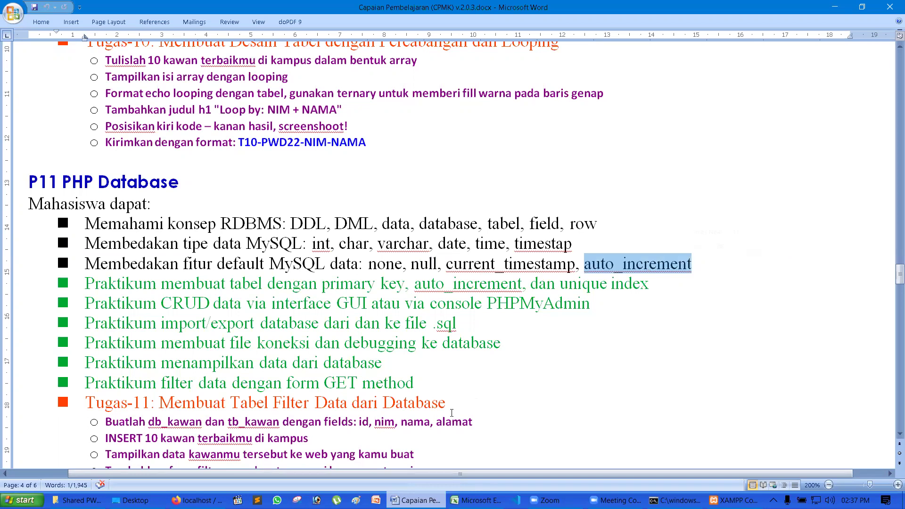
click(197, 500)
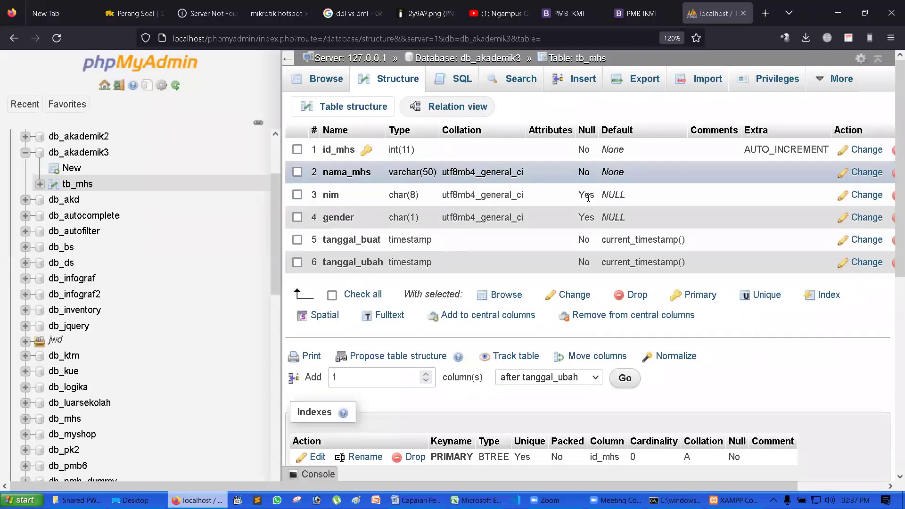